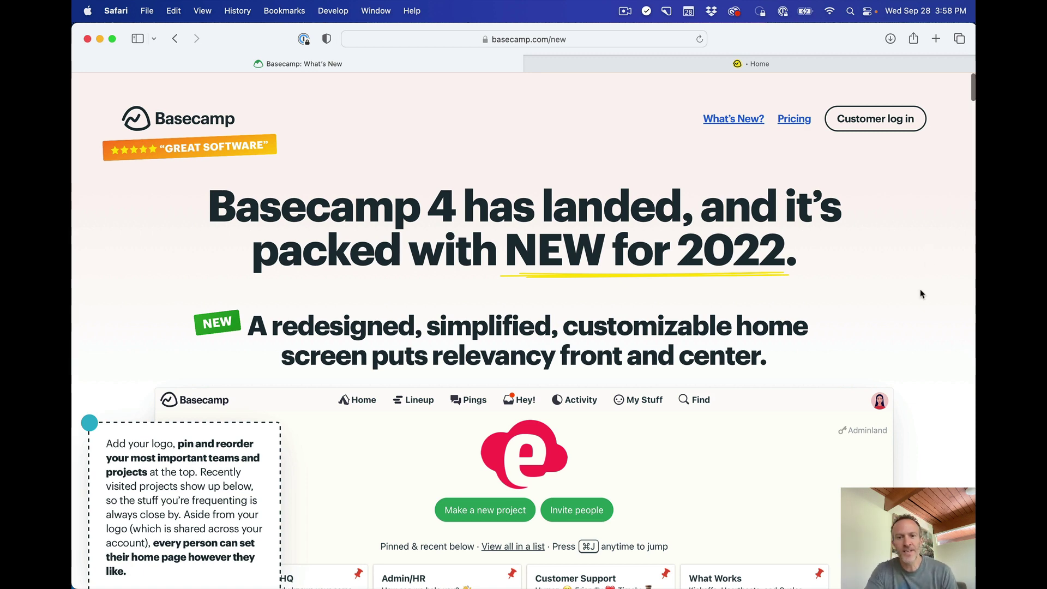
Scroll the What's New page to the redesigned home screen with pinned and recent projects.
scroll(921, 294, "down", 5)
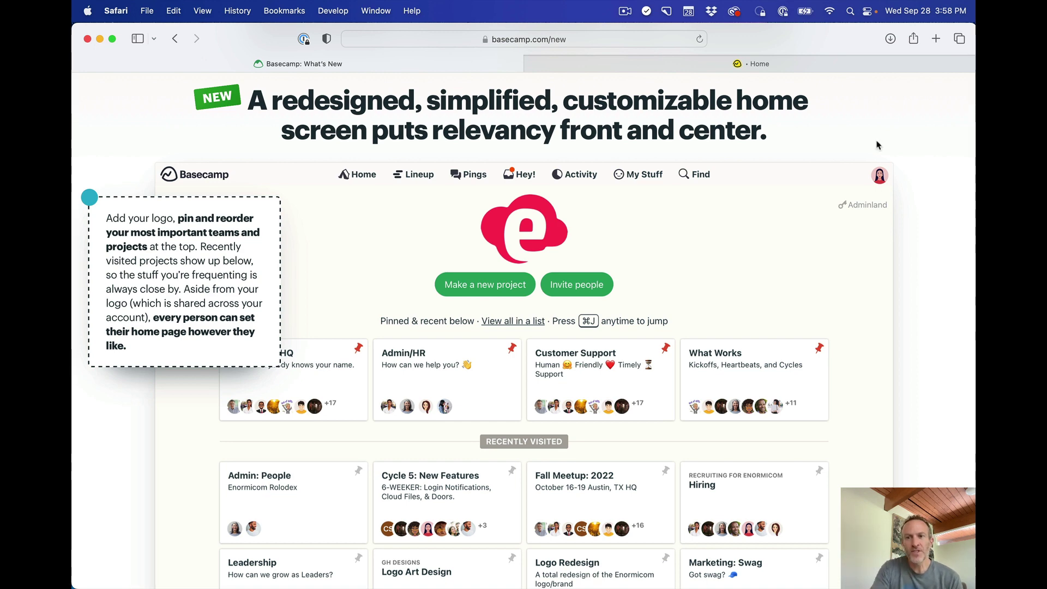
Switch to the live account's Home page showing pinned projects like 37signals and Product Management.
left_click(863, 69)
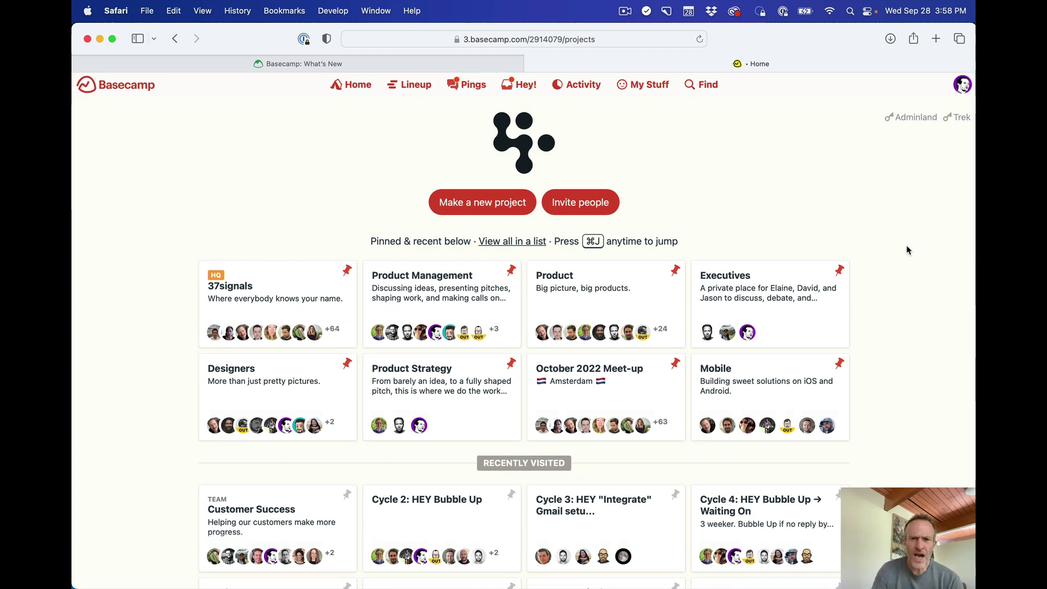
mouse_move(515, 141)
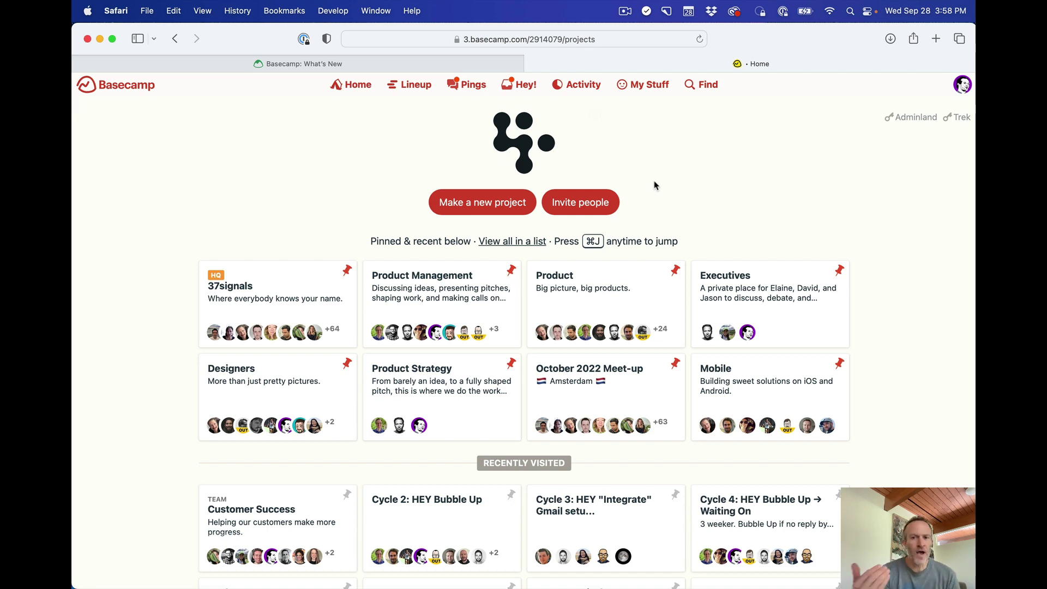
Open the 'Who are you inviting?' form with its three invitee types, then return to Home.
left_click(579, 203)
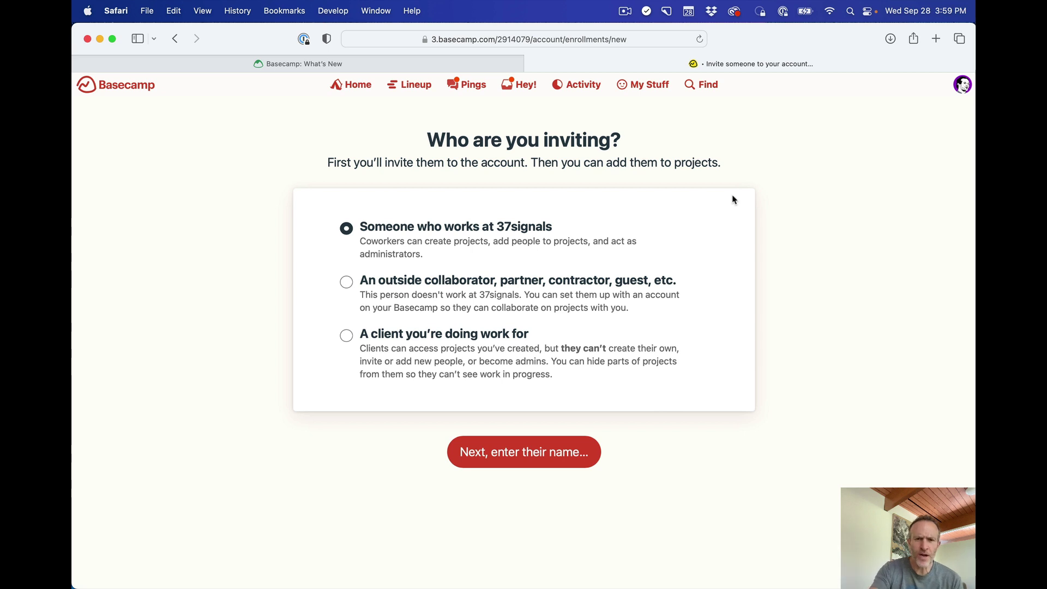
left_click(363, 84)
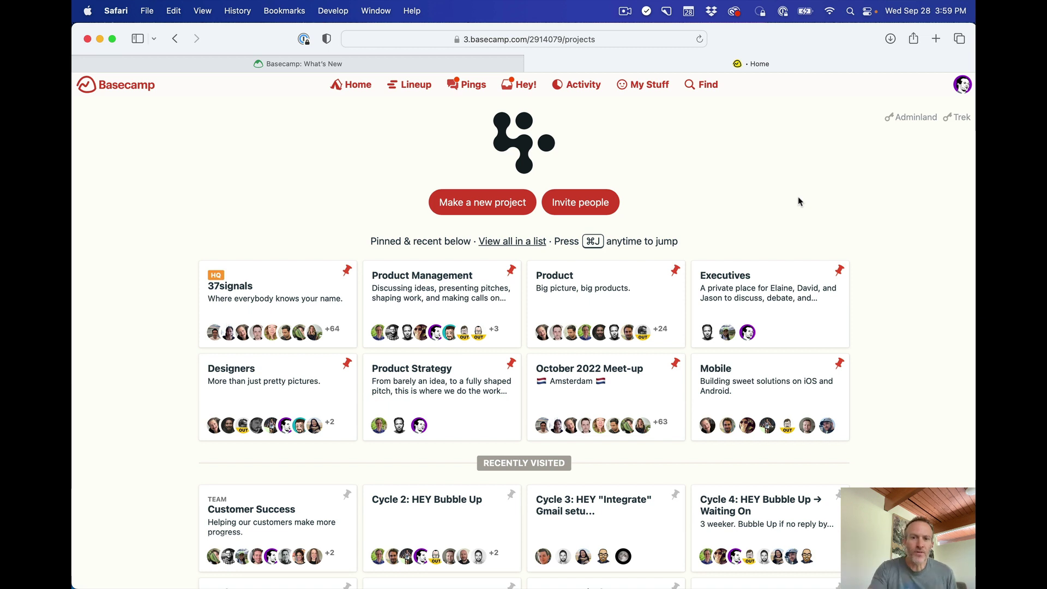
Move the October 2022 Meet-up card into the third slot of the top pinned row.
scroll(872, 291, "down", 1)
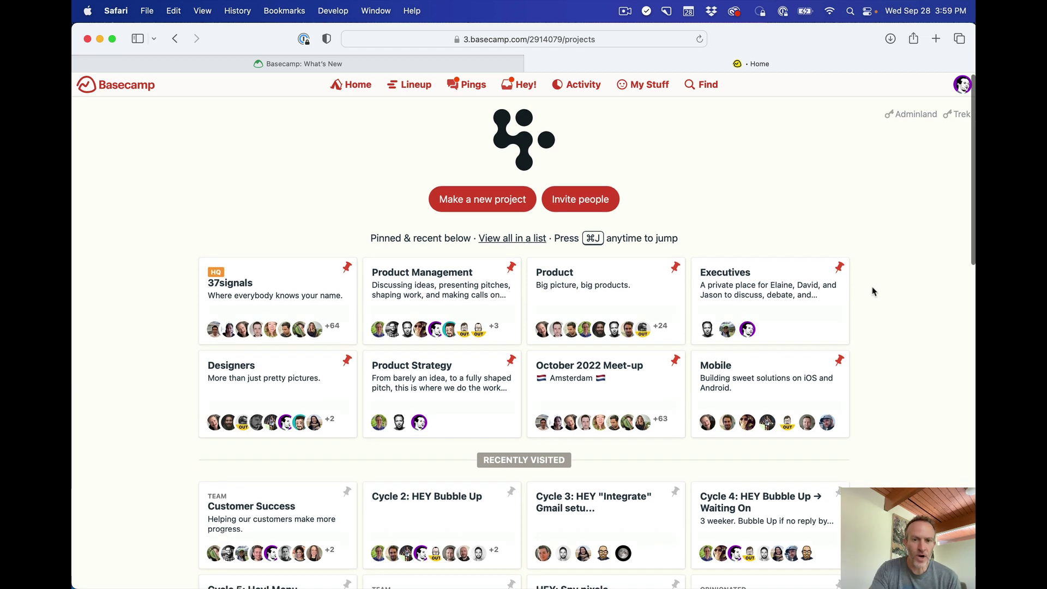
scroll(873, 292, "up", 1)
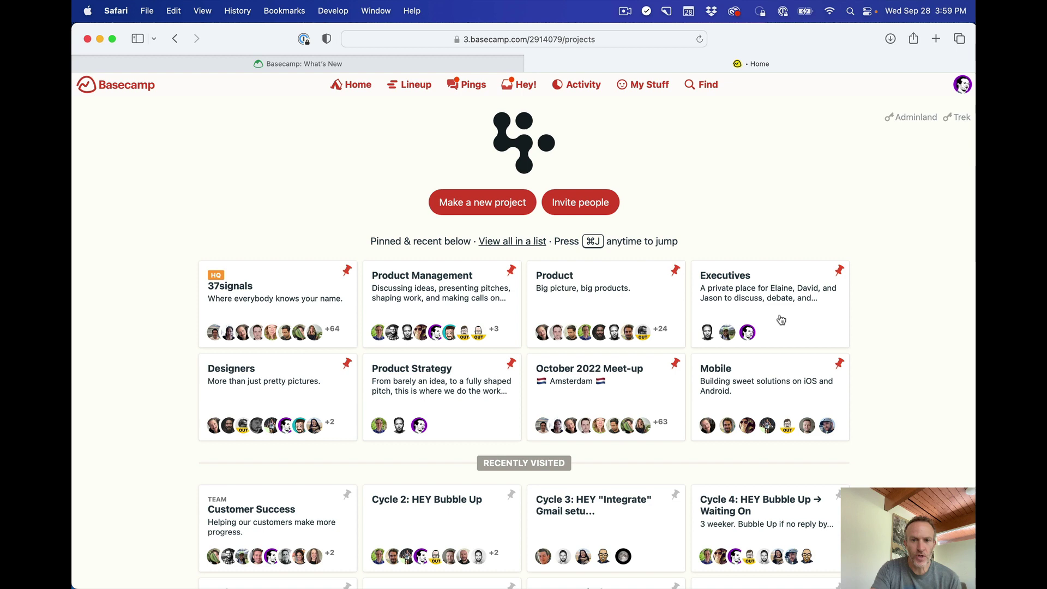
left_click_drag(781, 319, 608, 321)
left_click_drag(597, 390, 599, 290)
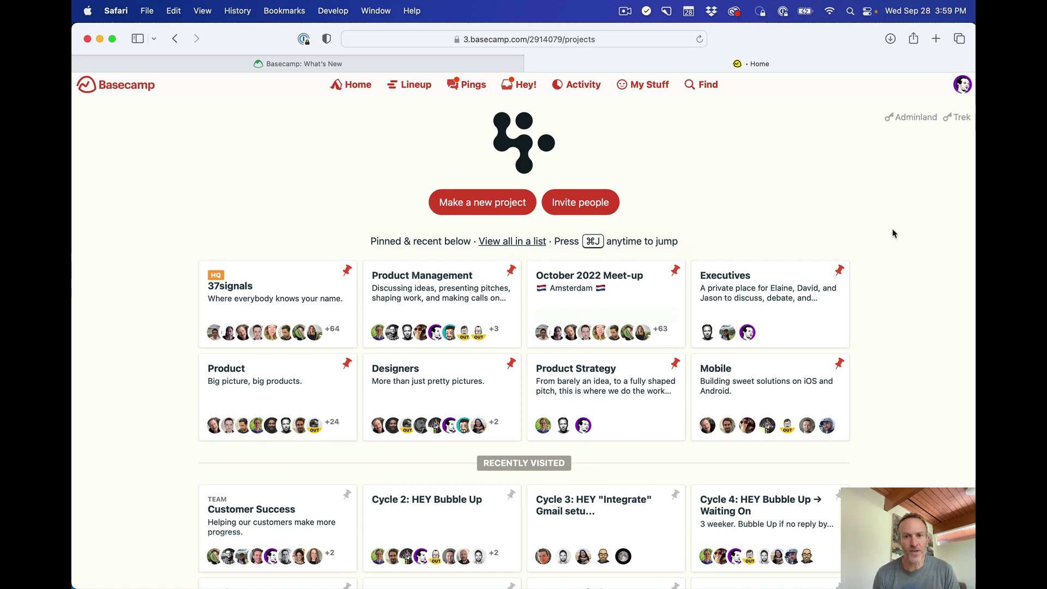
Scroll through the pinned and recently visited projects on the Home page.
scroll(893, 234, "down", 10)
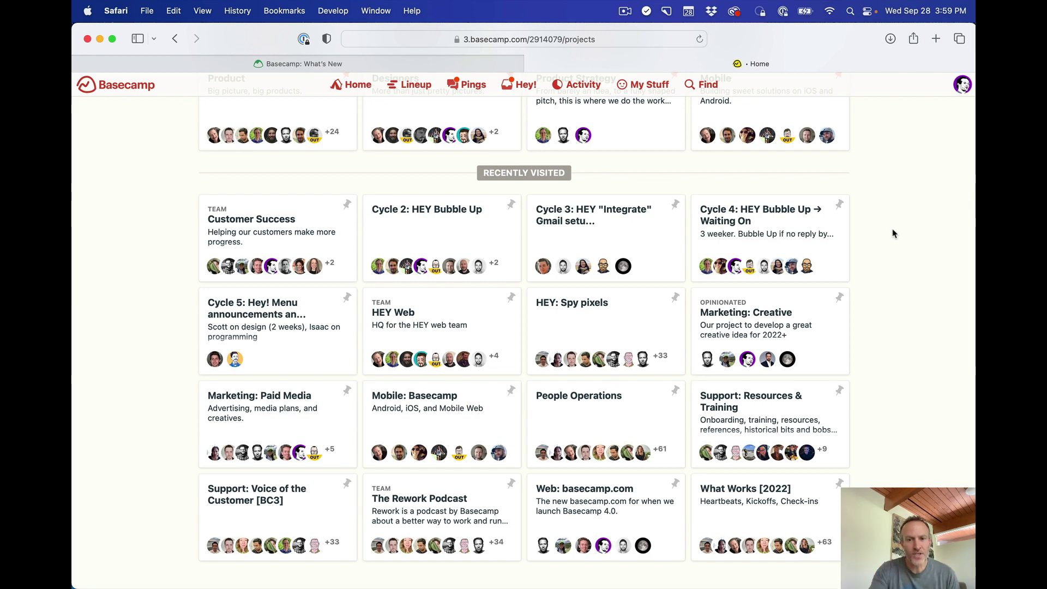
scroll(893, 233, "up", 5)
scroll(893, 234, "down", 6)
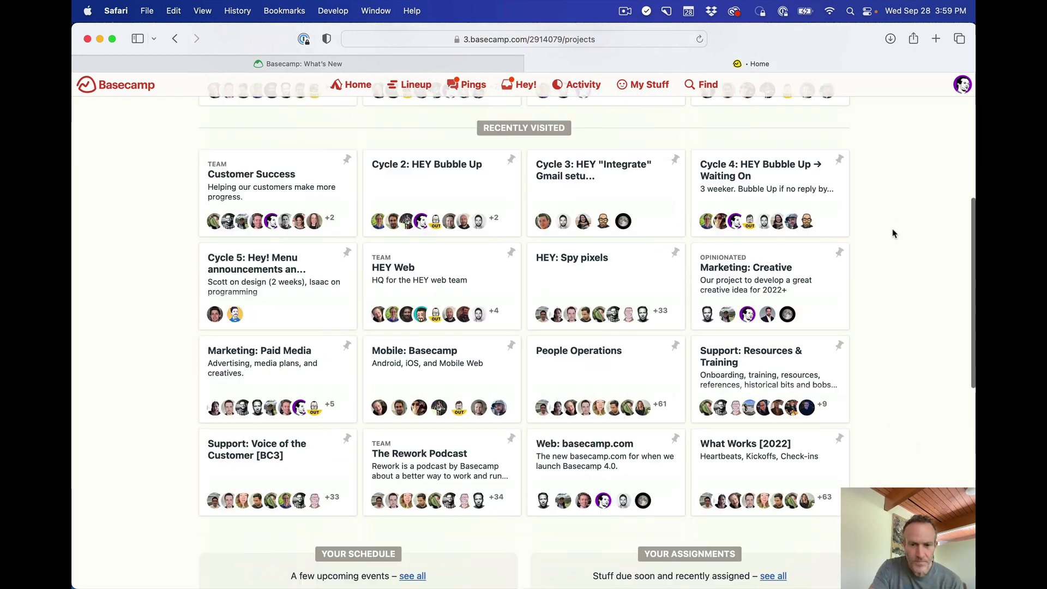
scroll(894, 234, "down", 8)
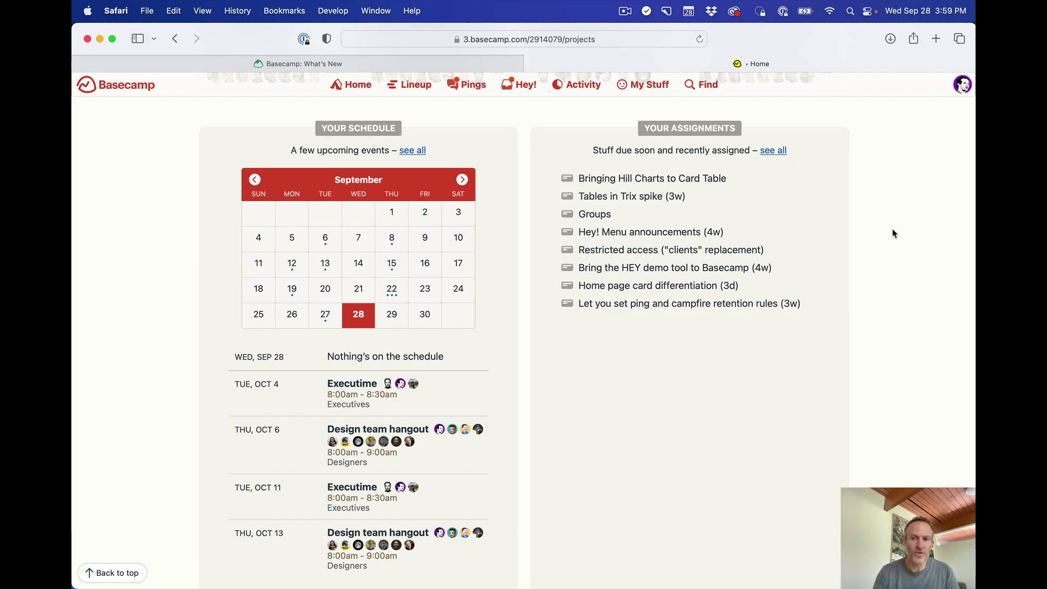
scroll(893, 234, "up", 3)
scroll(893, 234, "up", 10)
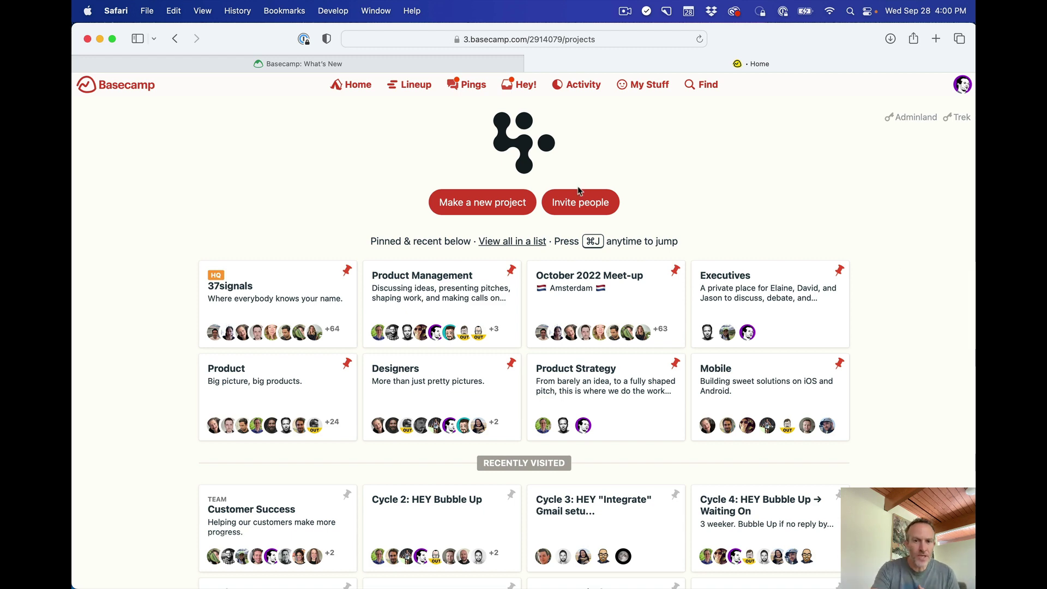
scroll(890, 360, "down", 2)
scroll(890, 361, "down", 10)
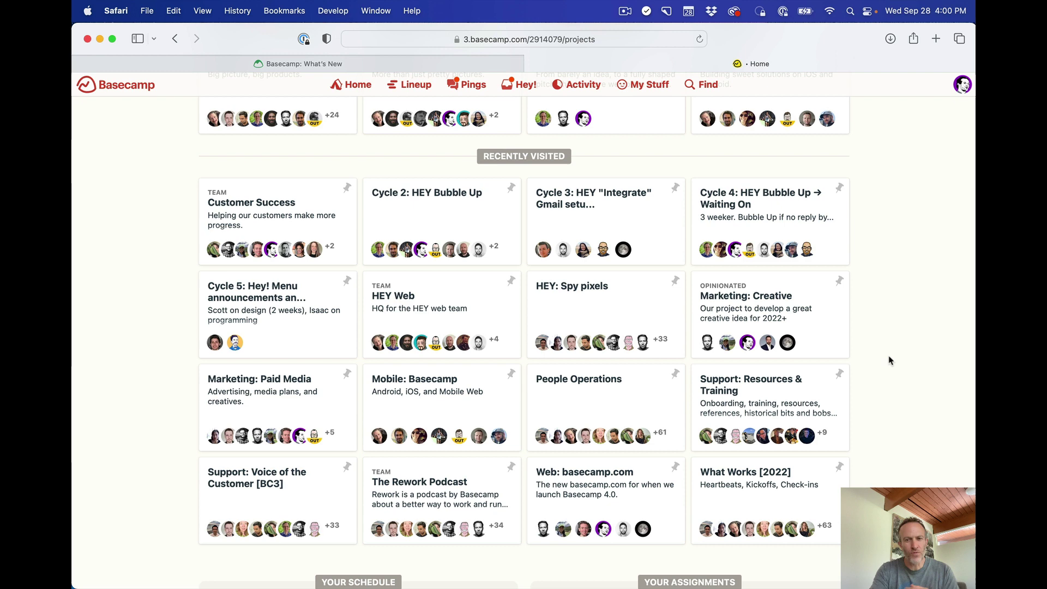
scroll(890, 360, "down", 15)
scroll(890, 361, "down", 1)
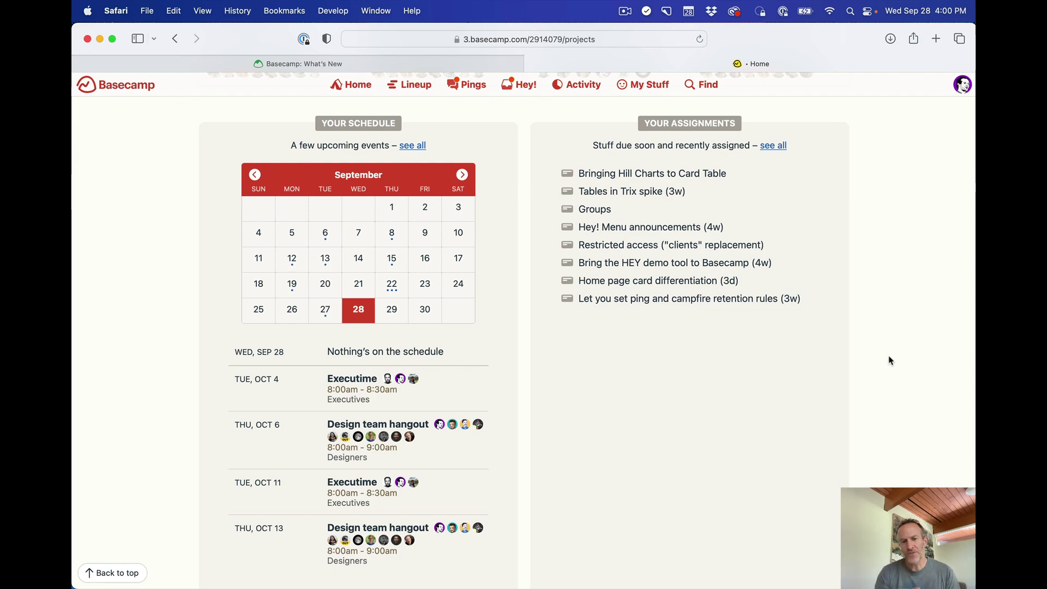
scroll(890, 360, "up", 15)
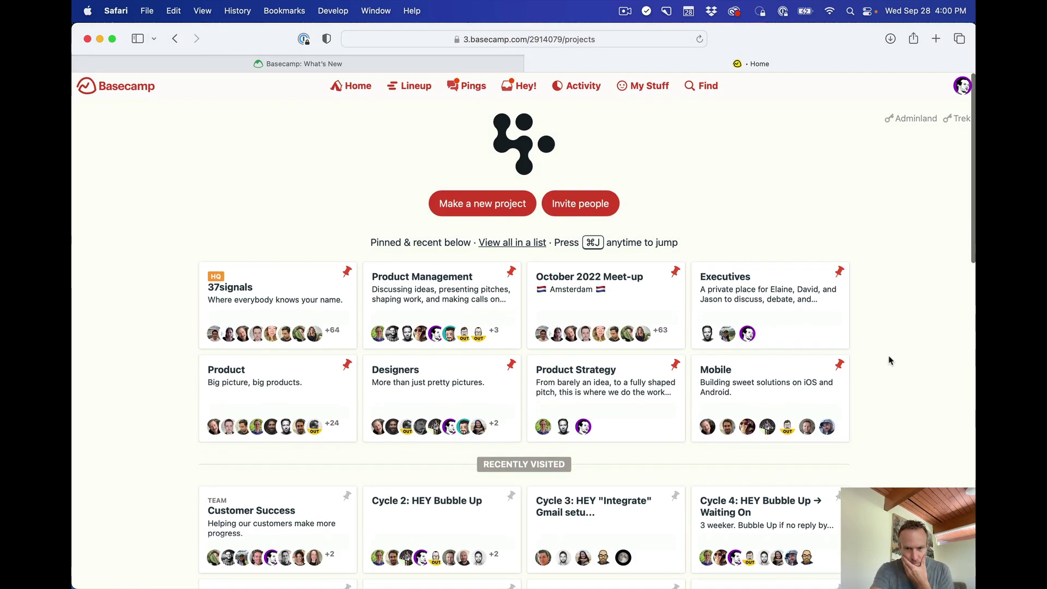
Browse the A–Z All Projects list, then go back to the Home page.
left_click(486, 245)
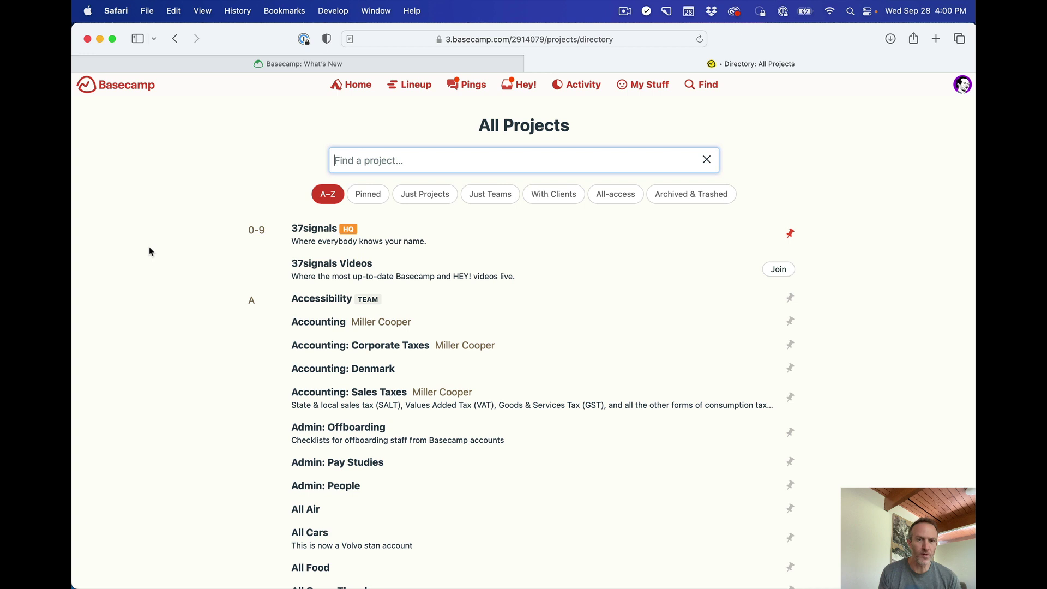
left_click(357, 87)
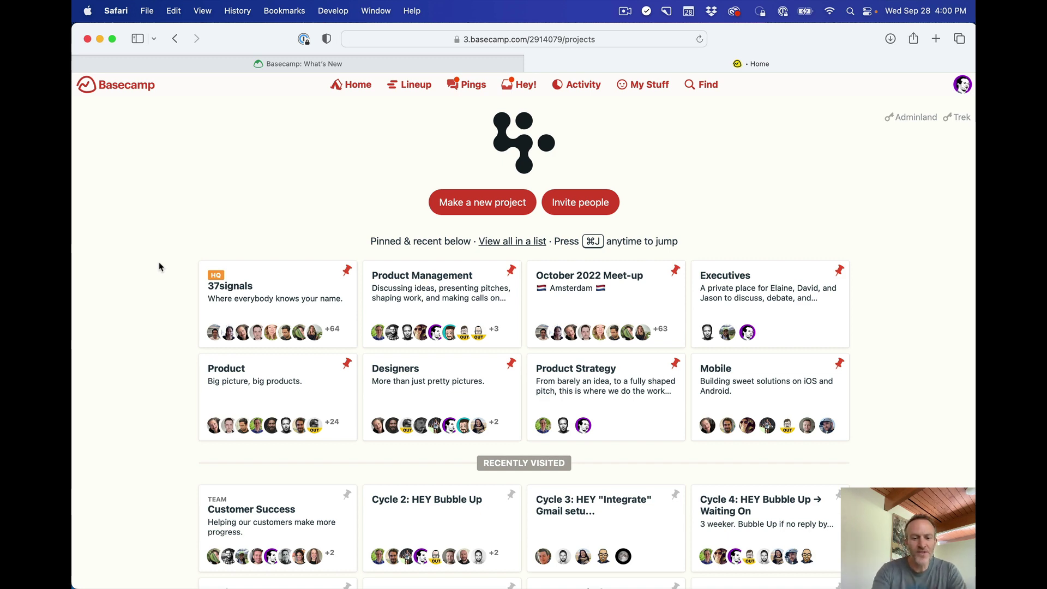
Return to the What's New page and bring the Coming Soon Card Table Kanban section into view.
key("ctrl+shift+Tab")
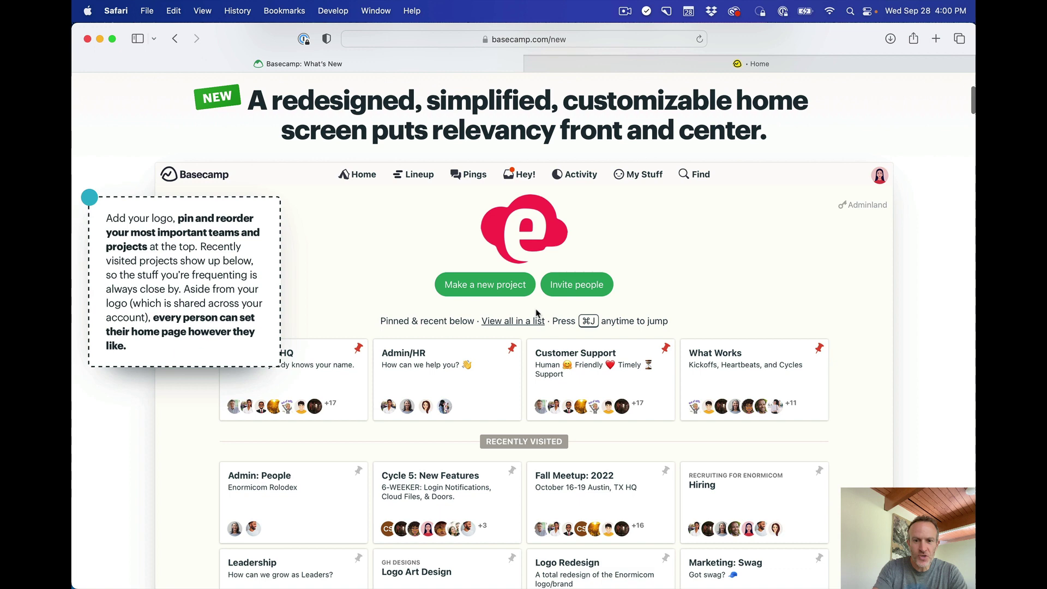
scroll(536, 313, "down", 15)
scroll(538, 312, "down", 6)
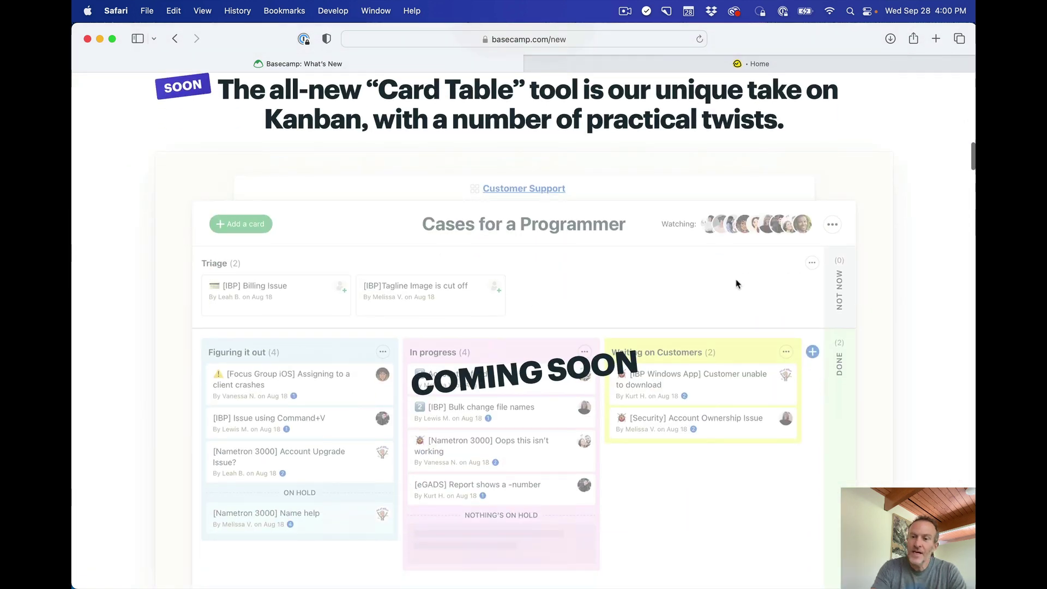
scroll(924, 279, "up", 1)
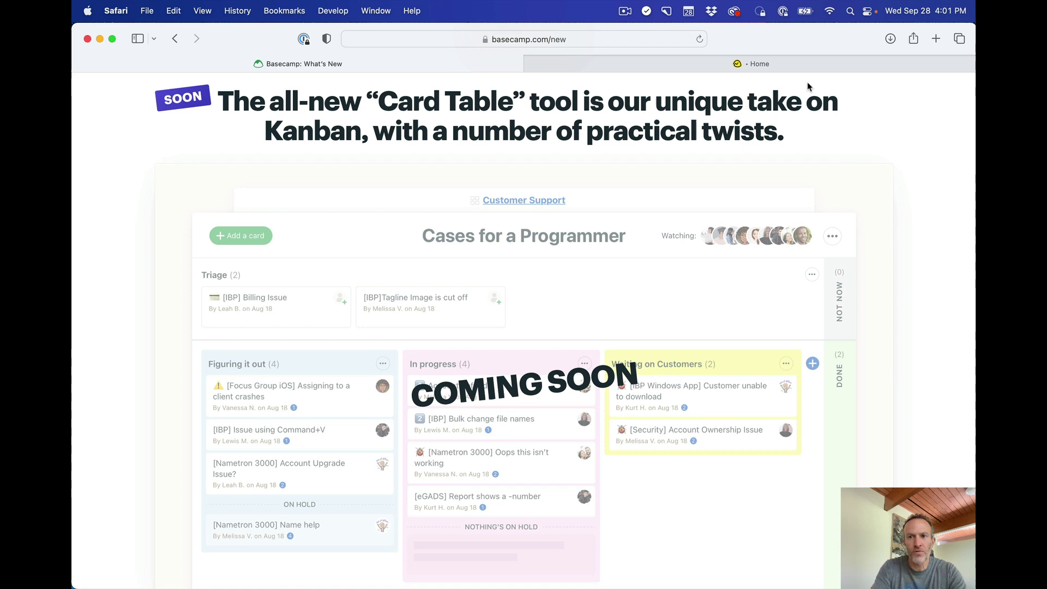
left_click(810, 67)
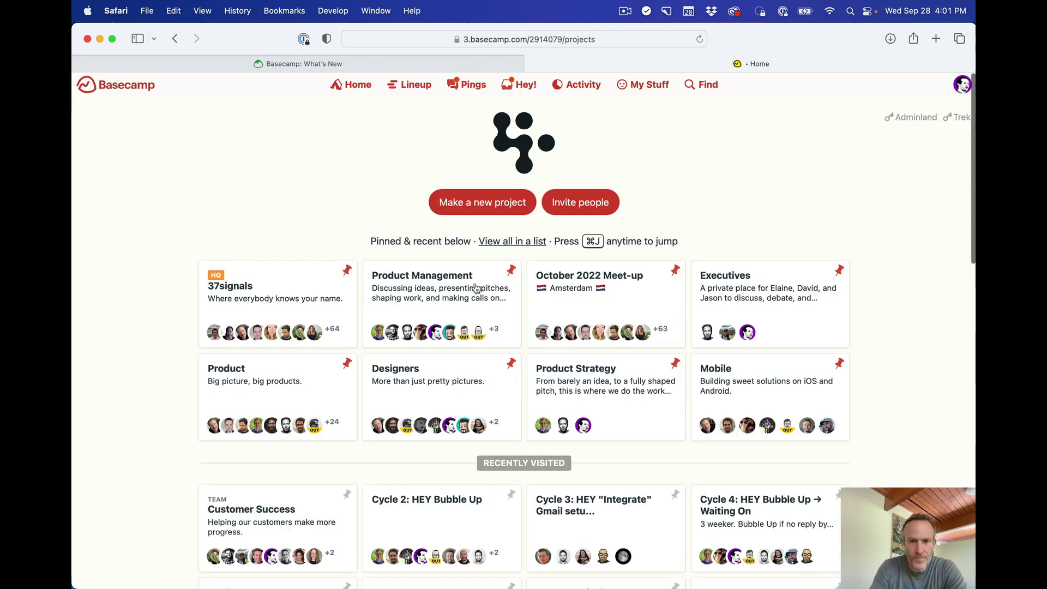
left_click(599, 377)
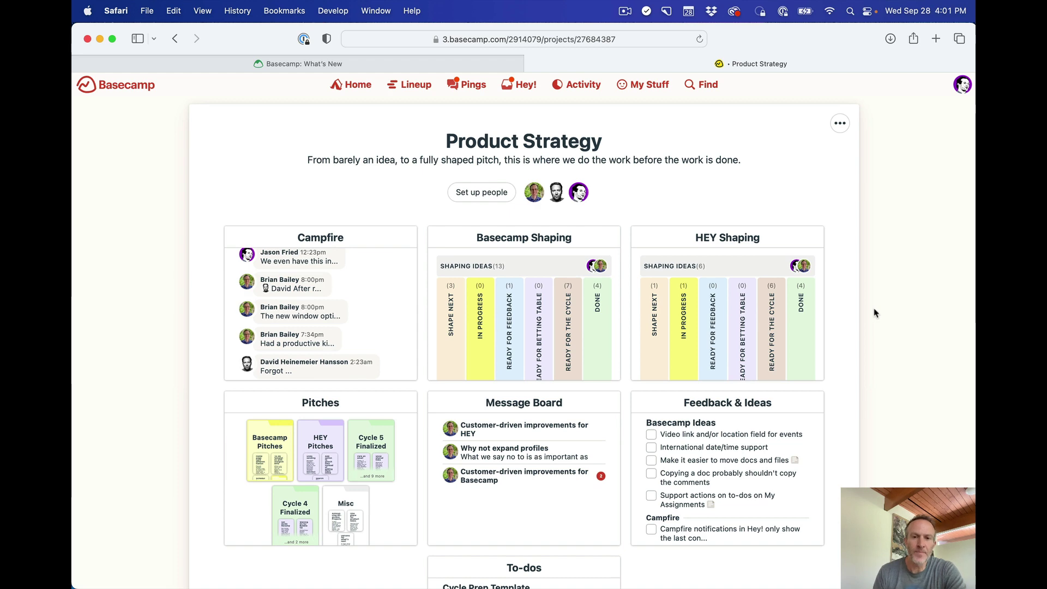
key("super+bracketleft")
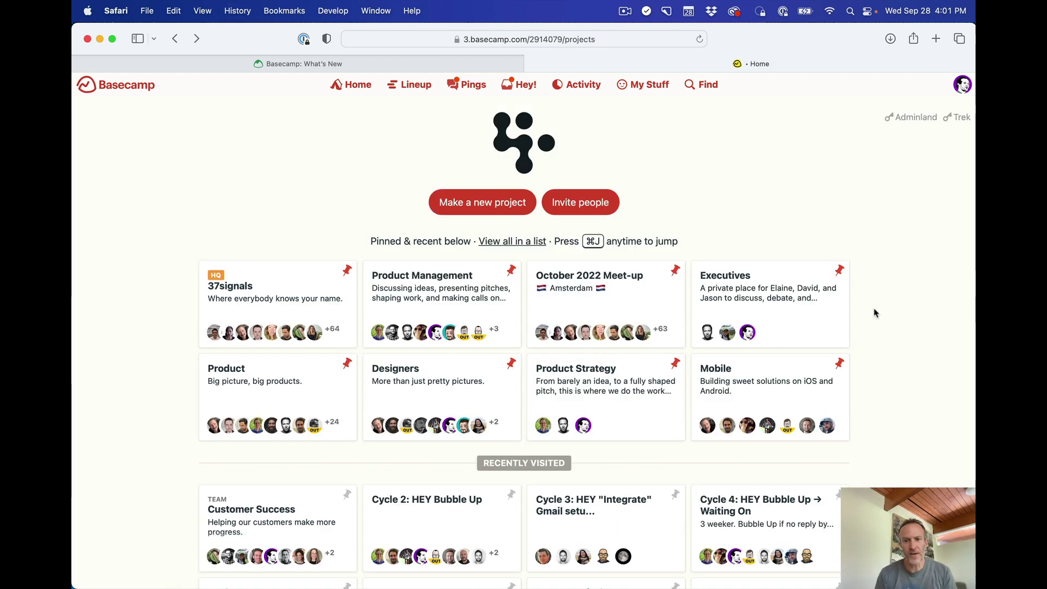
left_click(626, 369)
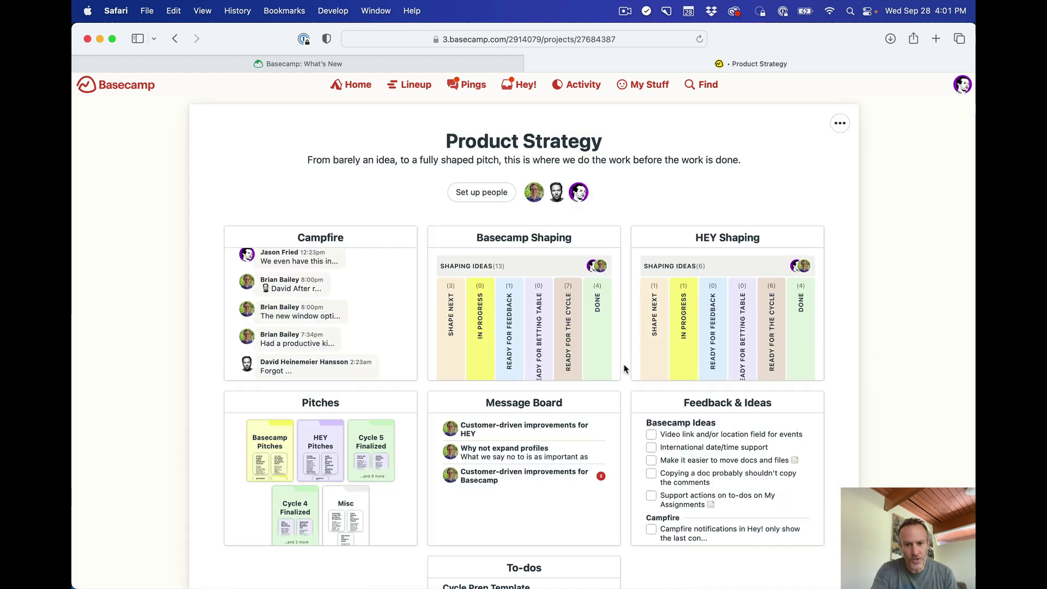
key("super+bracketleft")
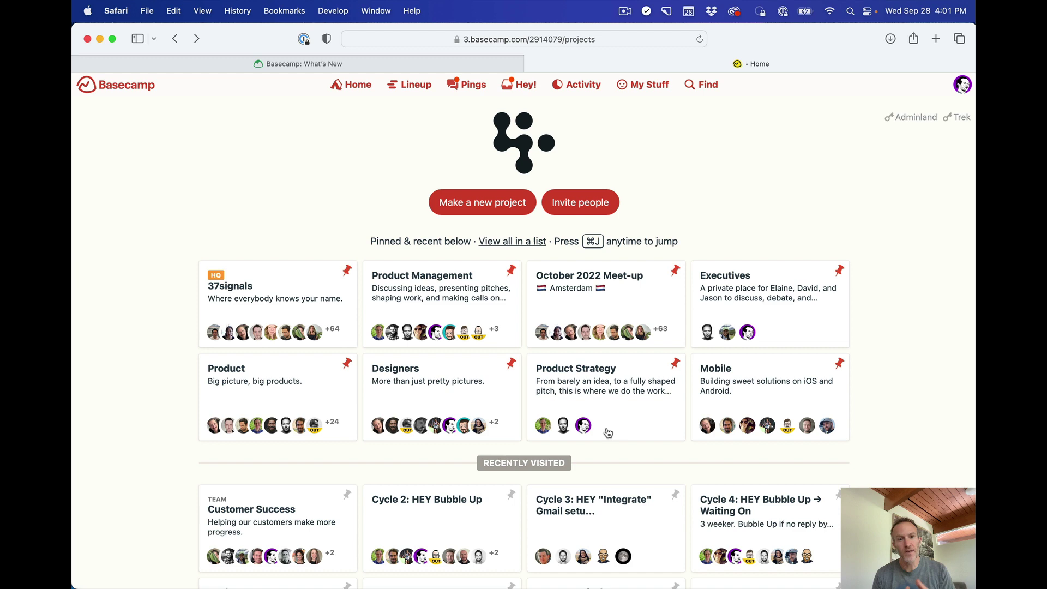
left_click(640, 410)
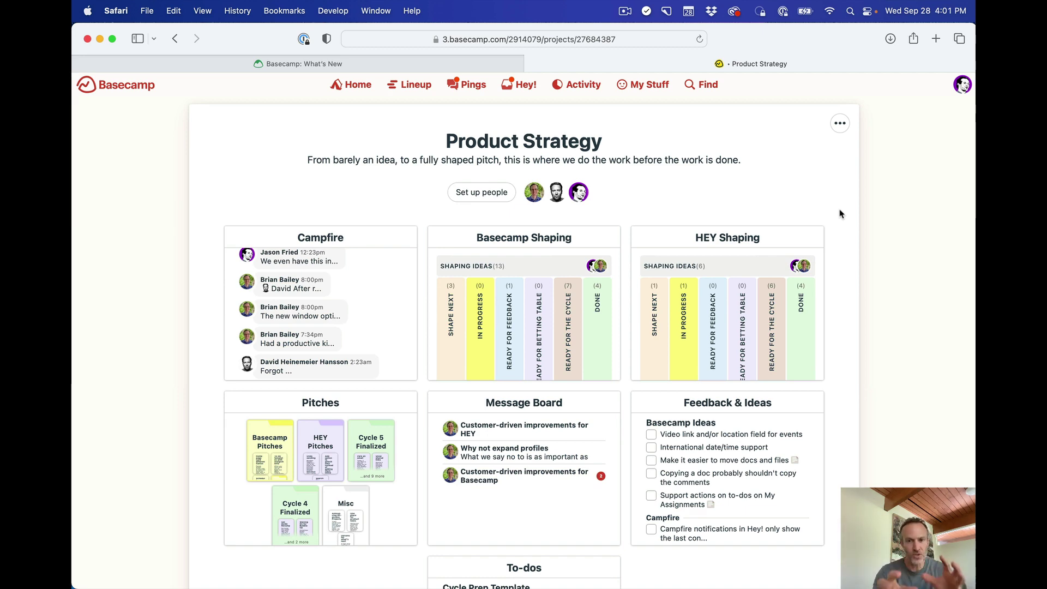
scroll(840, 214, "down", 15)
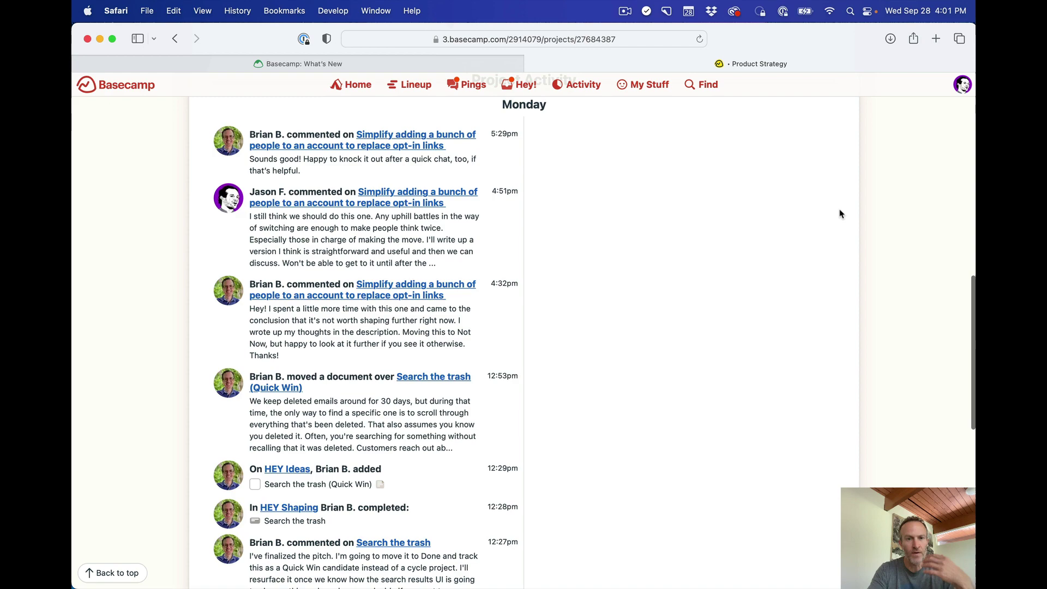
scroll(840, 214, "down", 15)
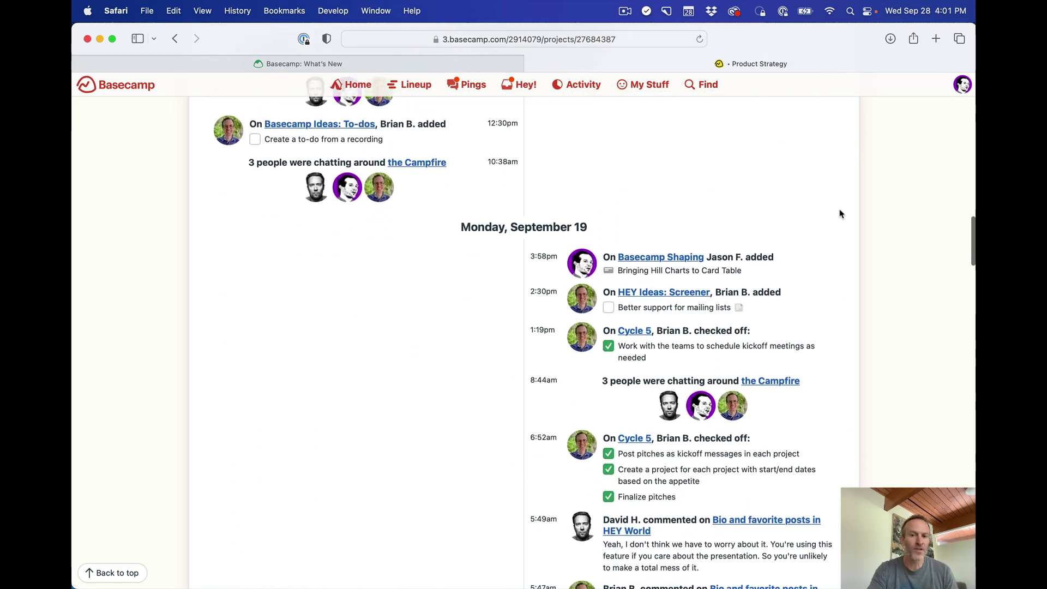
scroll(840, 214, "down", 3)
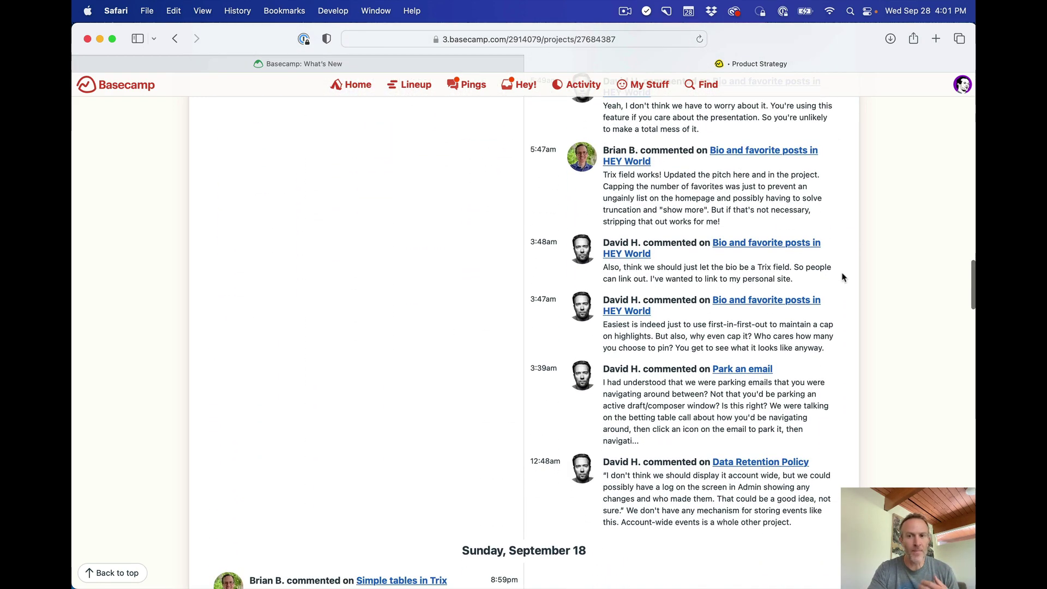
scroll(842, 287, "up", 20)
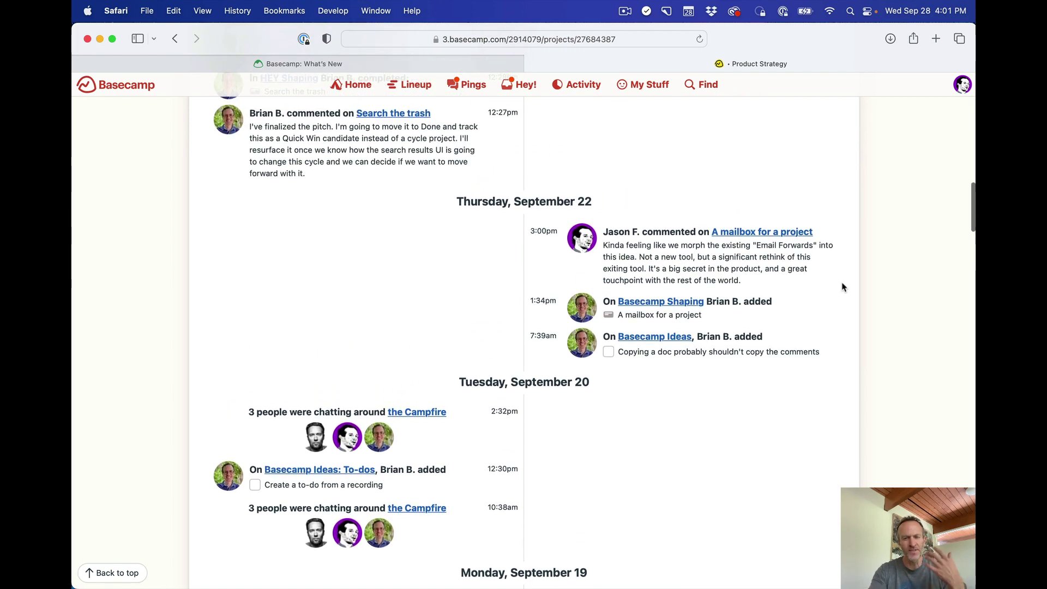
scroll(843, 287, "up", 20)
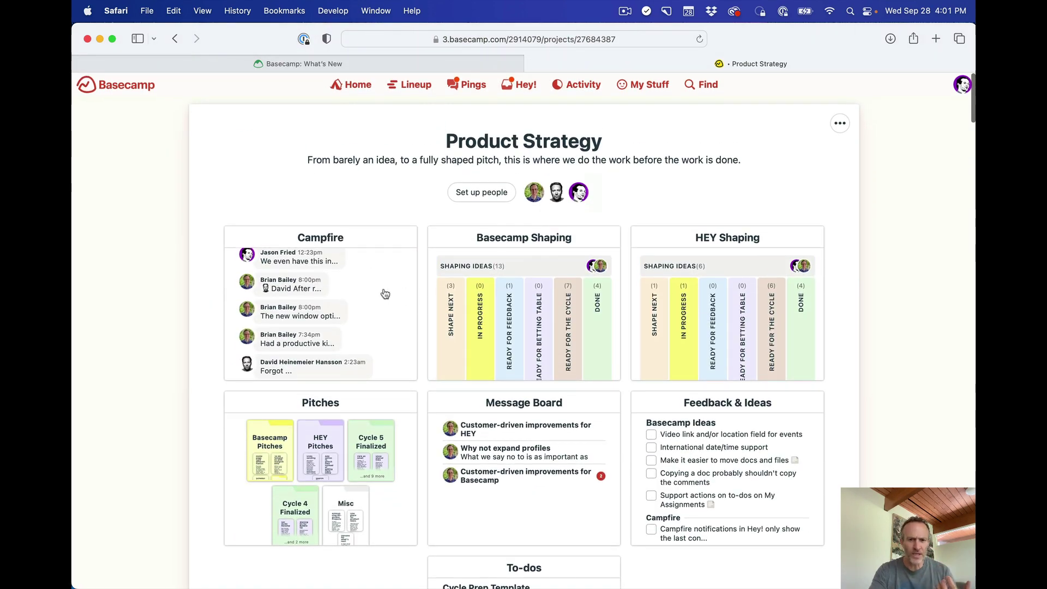
scroll(415, 300, "down", 2)
scroll(438, 311, "down", 15)
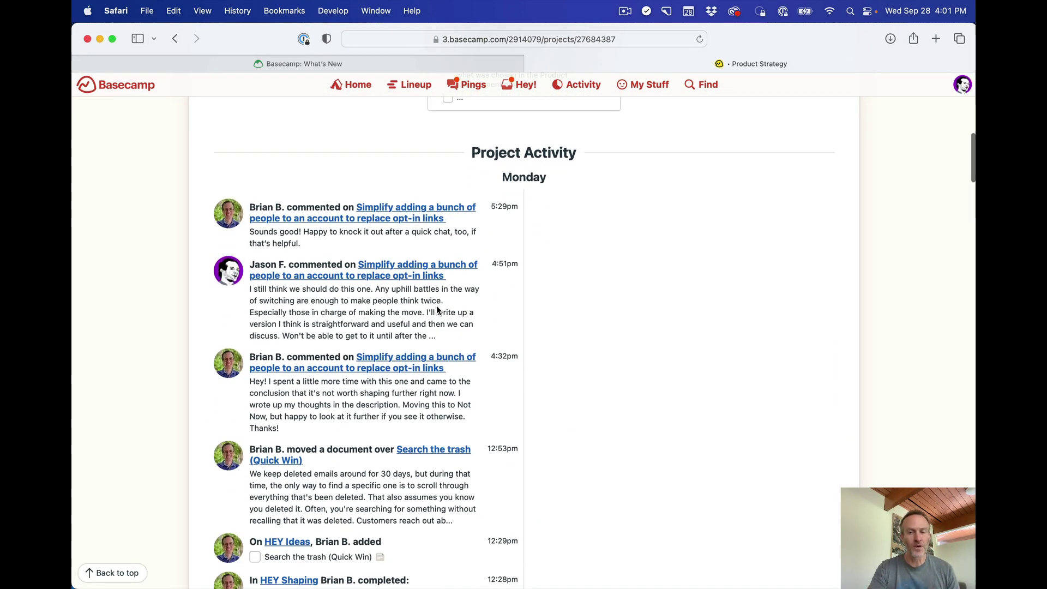
scroll(436, 309, "up", 20)
scroll(437, 306, "down", 1)
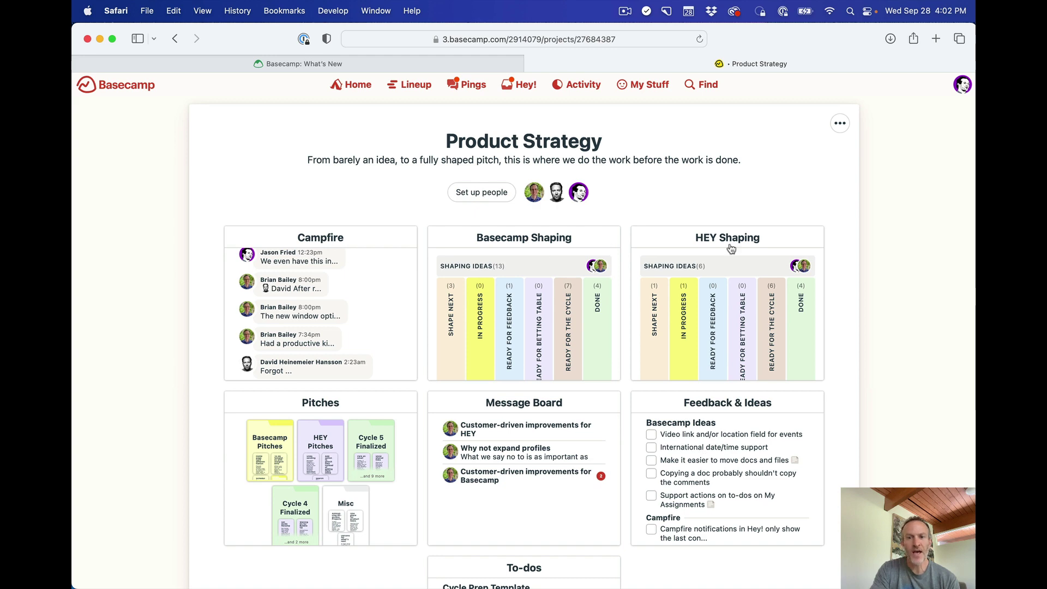
In Basecamp Shaping, move 'Rethink the Change Tools UI' one place later, then view What's New's Lineup section.
left_click(570, 246)
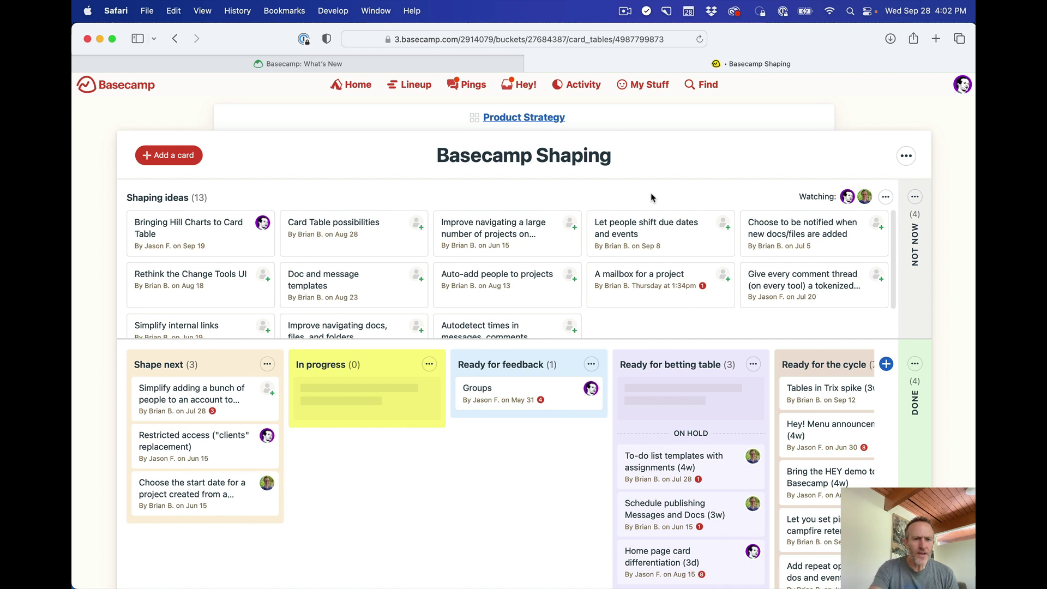
left_click_drag(198, 287, 176, 289)
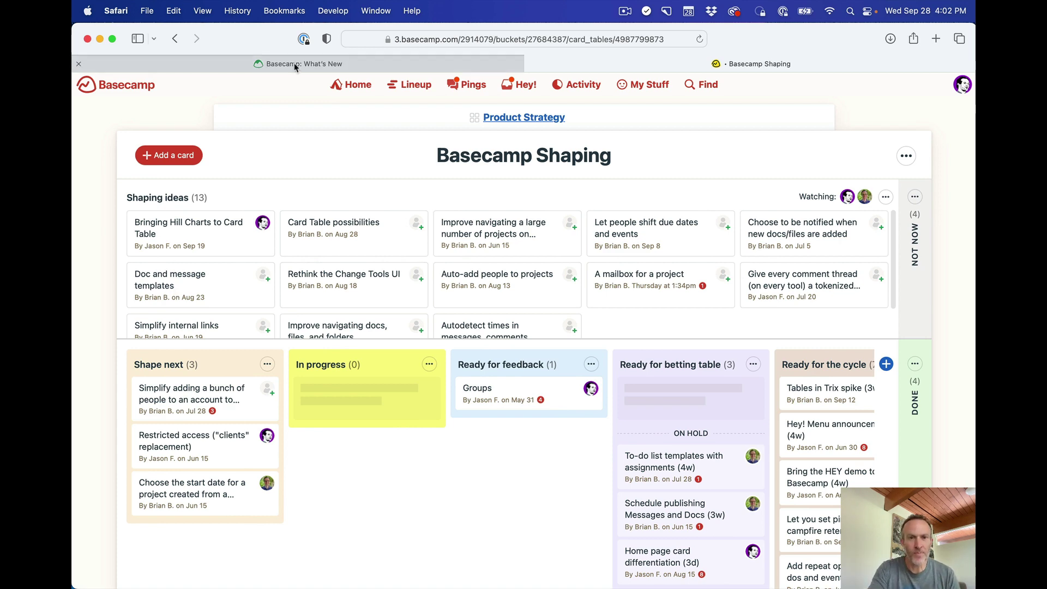
left_click(310, 67)
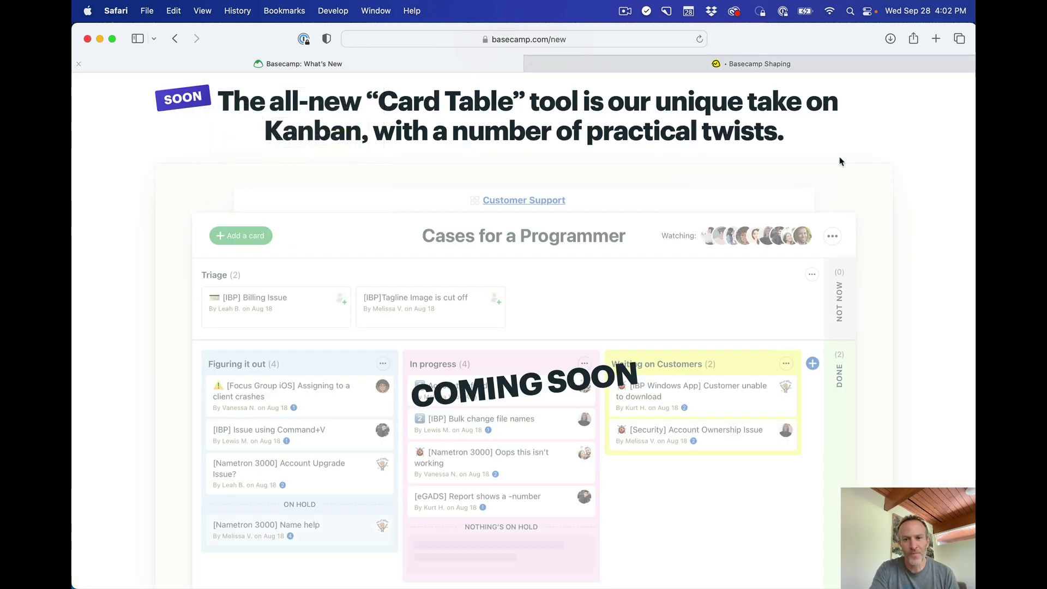
scroll(927, 261, "down", 10)
scroll(925, 262, "down", 2)
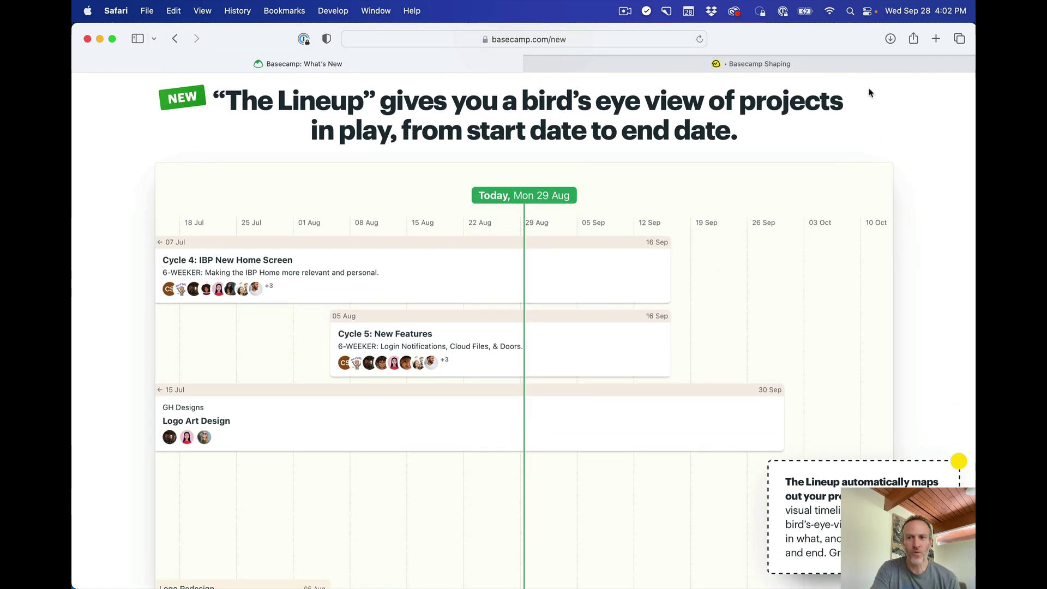
Go from the Basecamp Shaping board to Home and open the Lineup timeline of Cycle 5 projects.
left_click(857, 70)
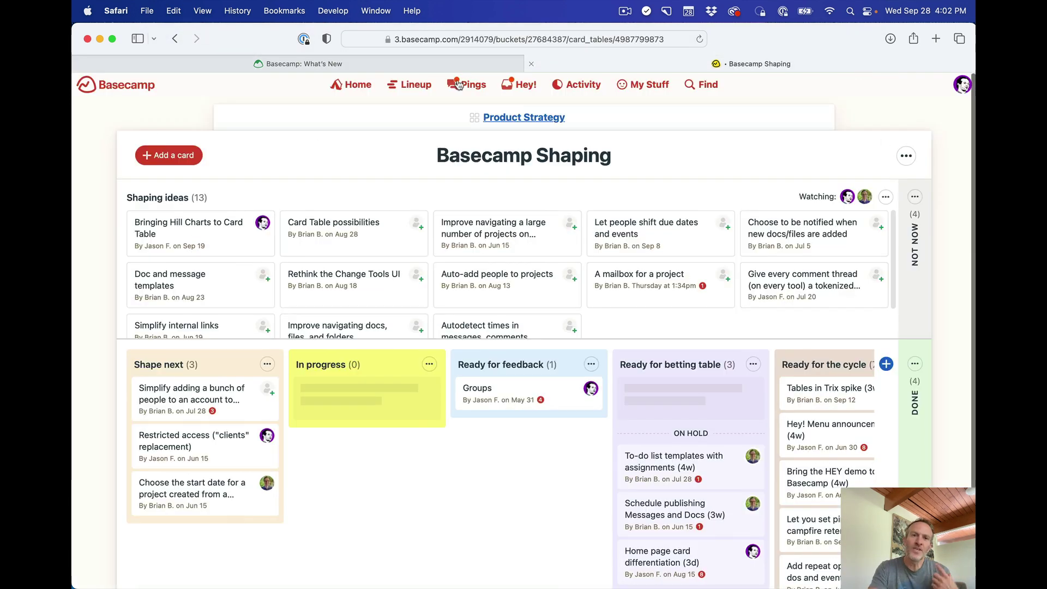
left_click(355, 85)
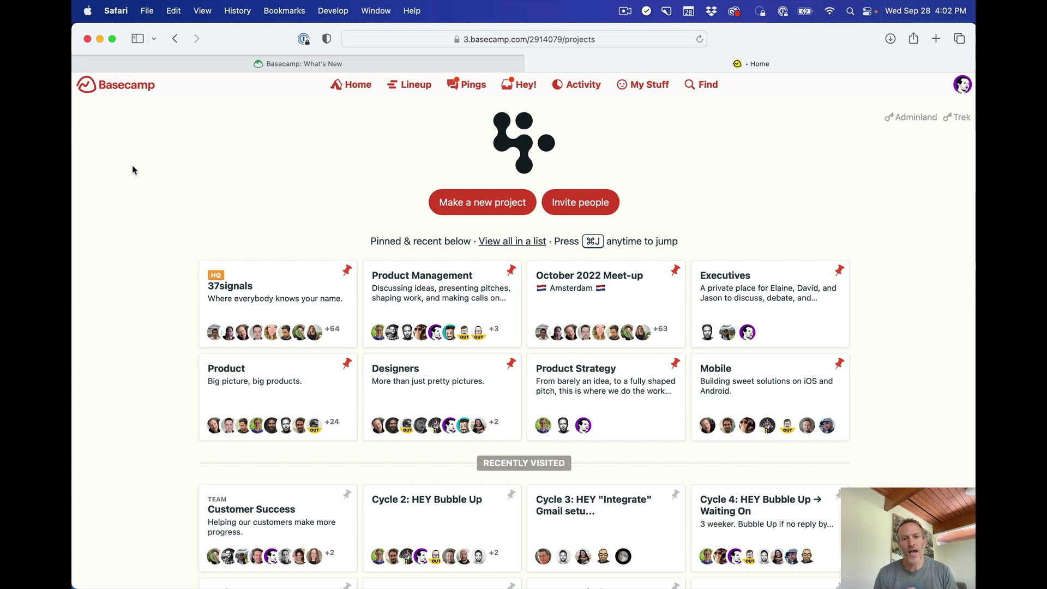
left_click(418, 89)
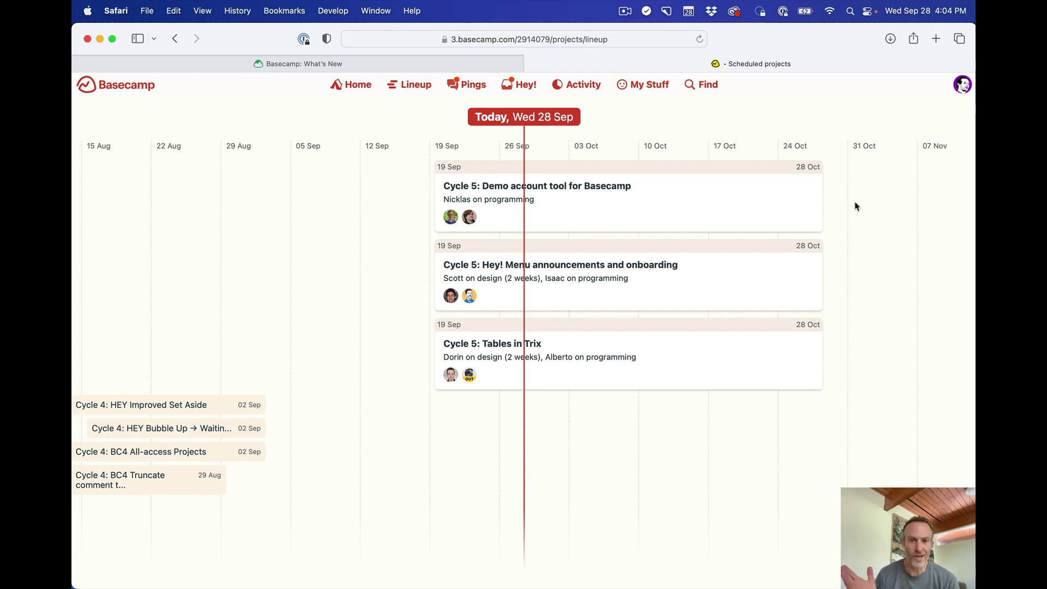
left_click(806, 167)
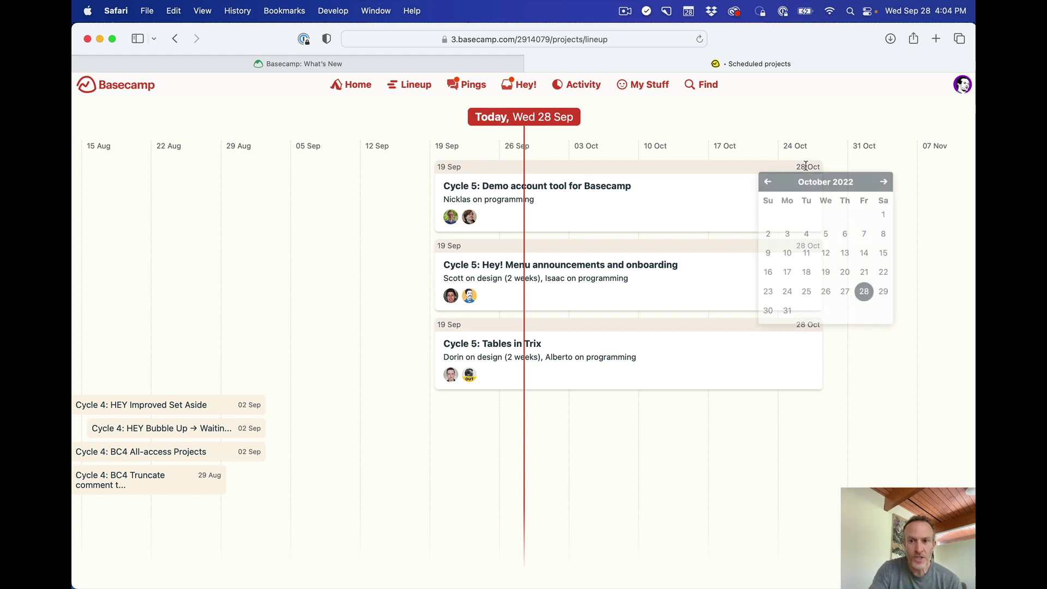
left_click(931, 289)
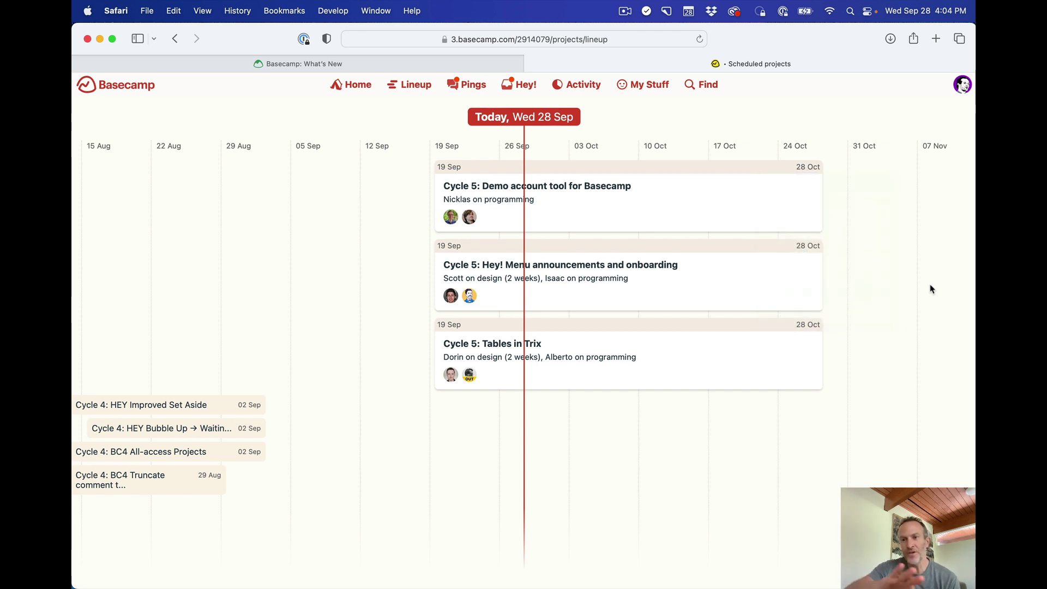
left_click(813, 245)
left_click(912, 279)
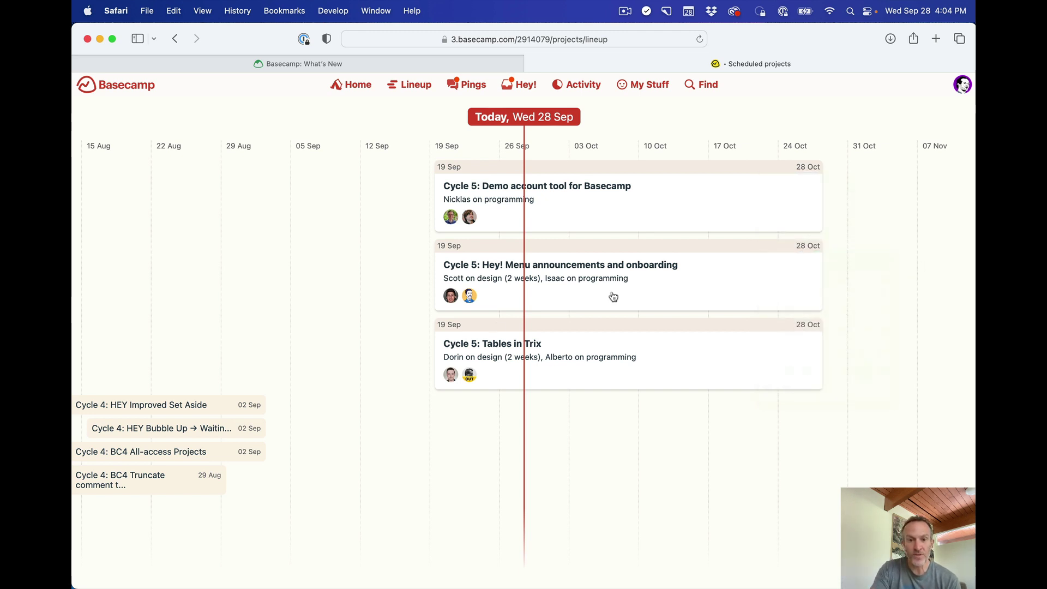
left_click(451, 325)
left_click(382, 326)
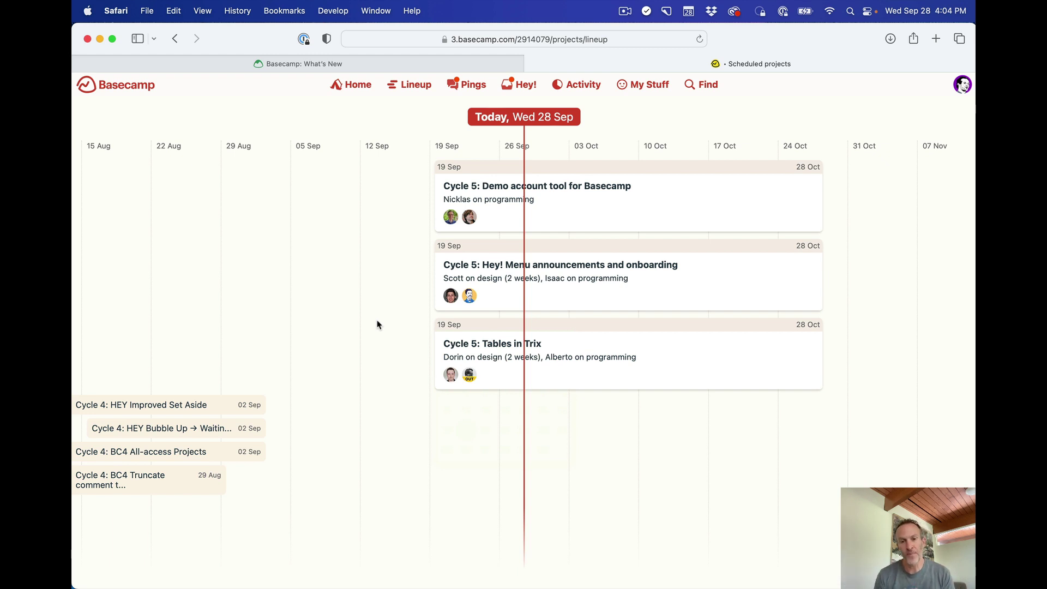
left_click(654, 268)
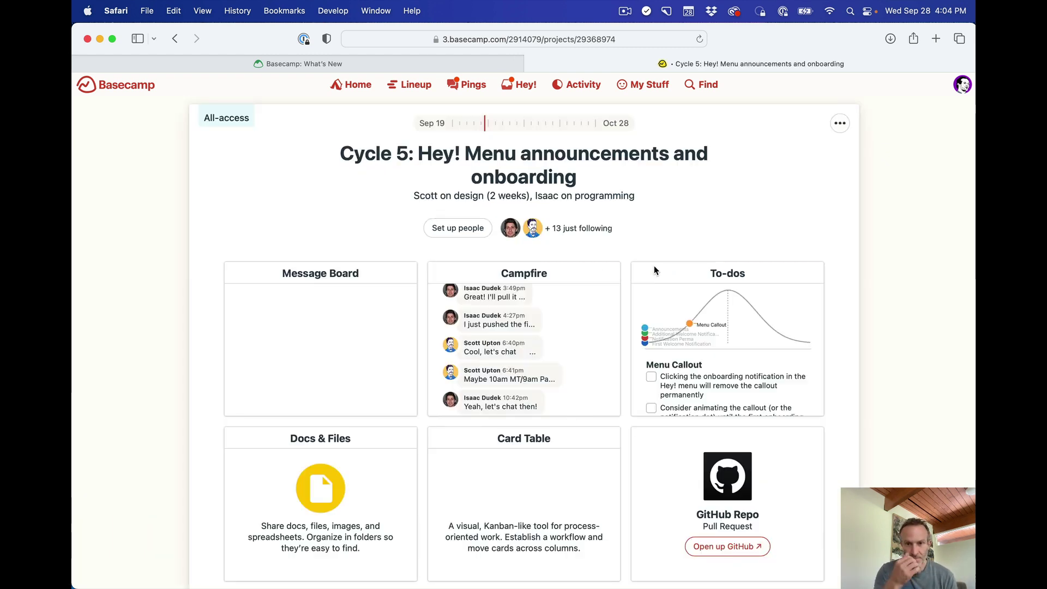
left_click(841, 126)
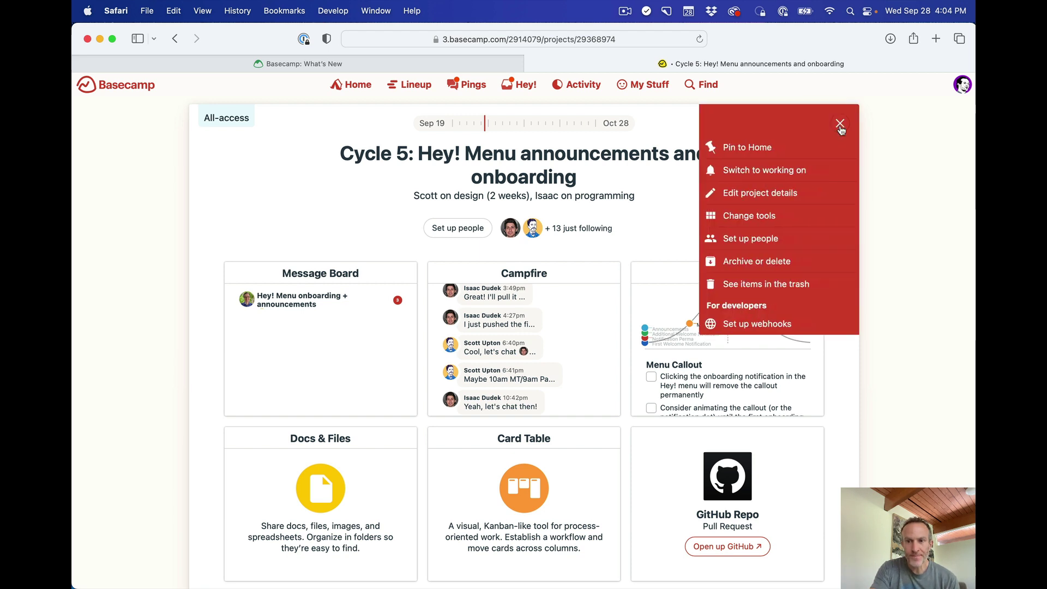
left_click(774, 195)
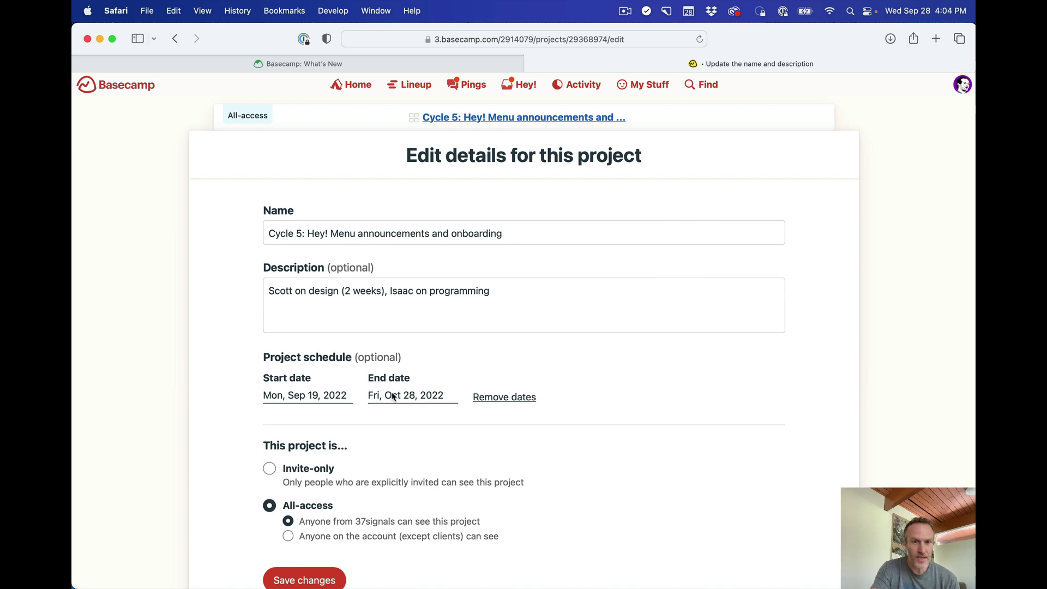
left_click(356, 121)
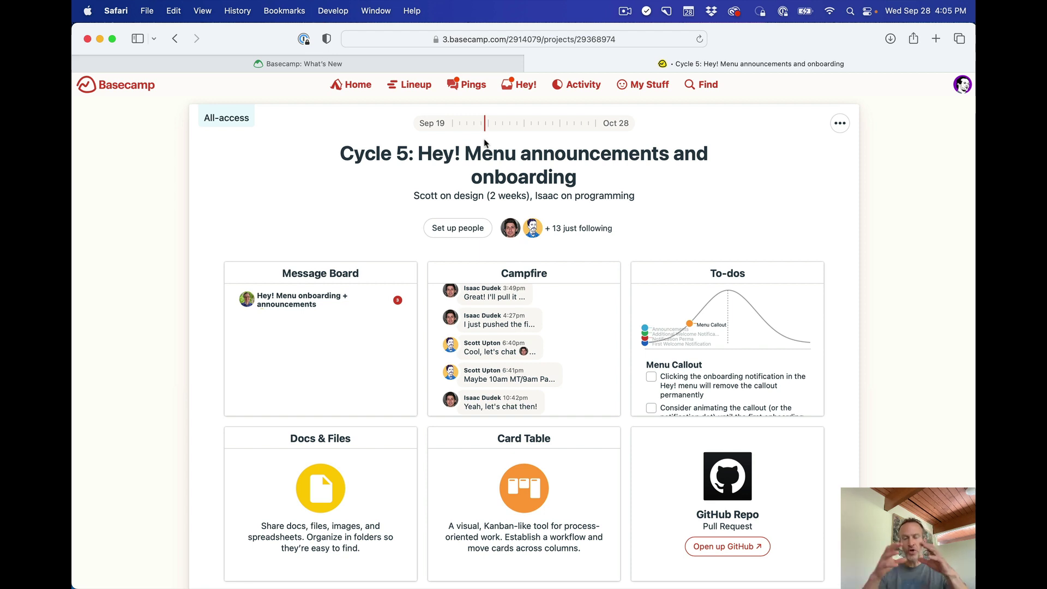
left_click(424, 90)
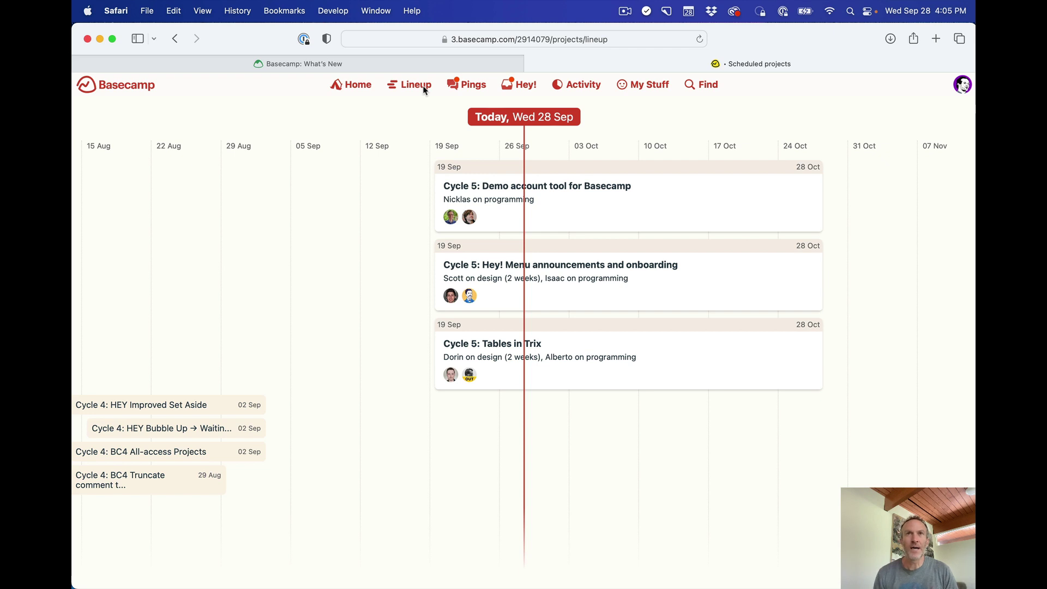
left_click(382, 64)
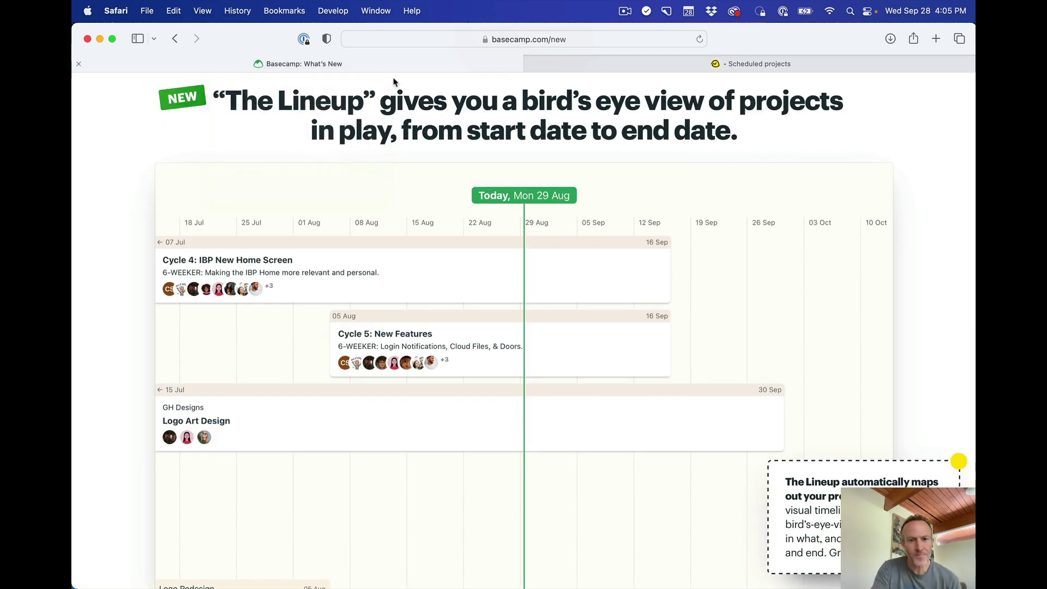
scroll(112, 320, "down", 6)
scroll(113, 322, "down", 3)
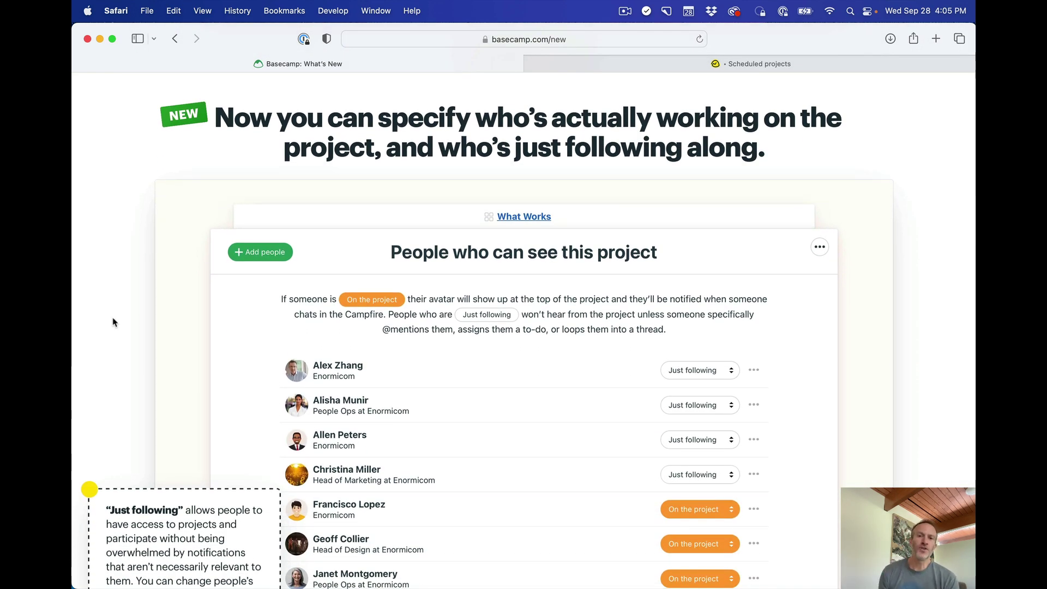
scroll(112, 322, "down", 1)
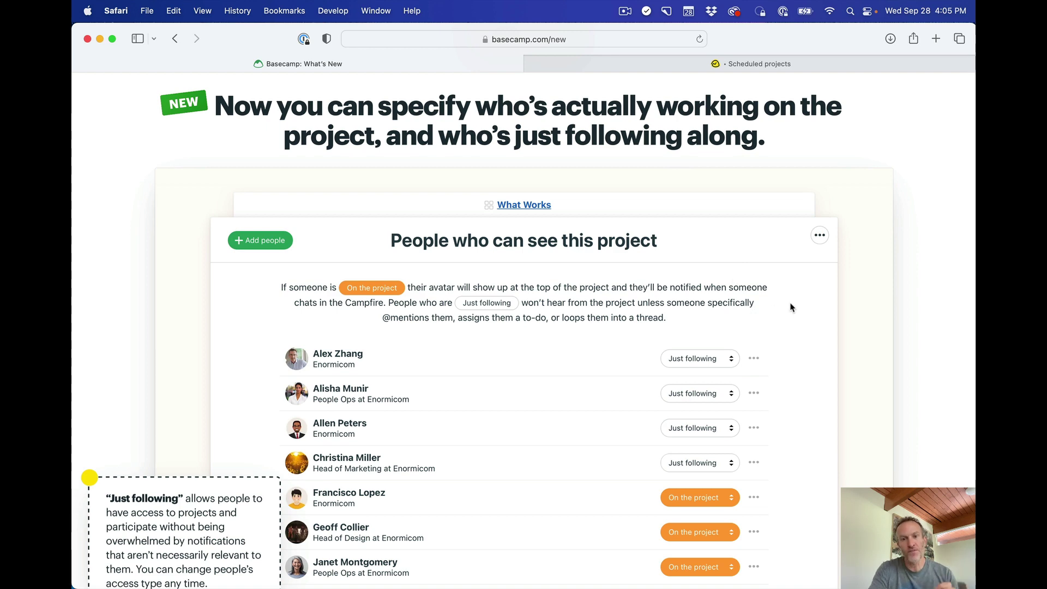
Leave the Lineup timeline for Home and open the Mobile project's overview.
left_click(787, 71)
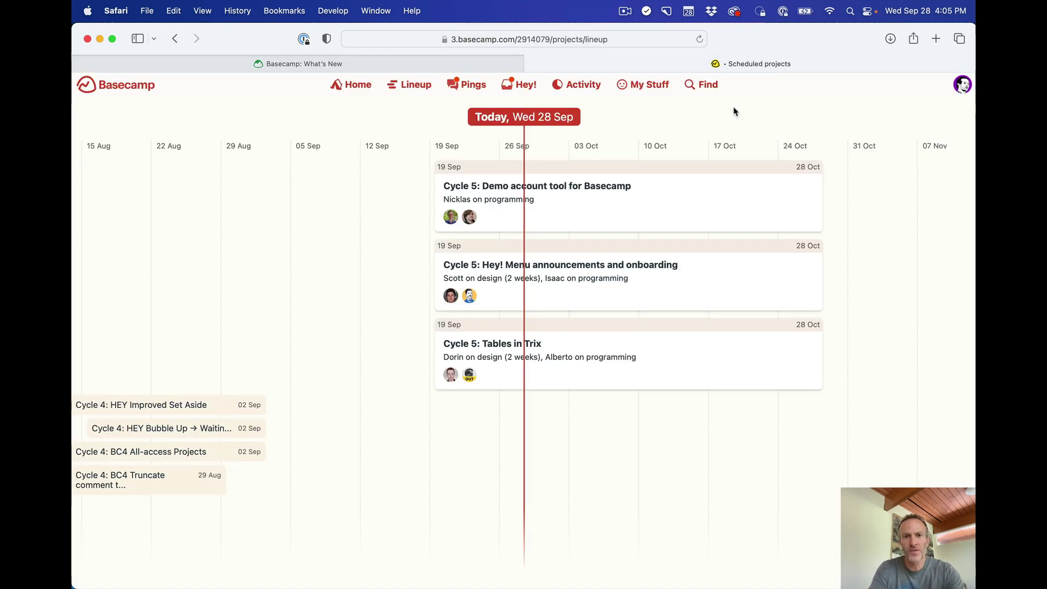
left_click(359, 83)
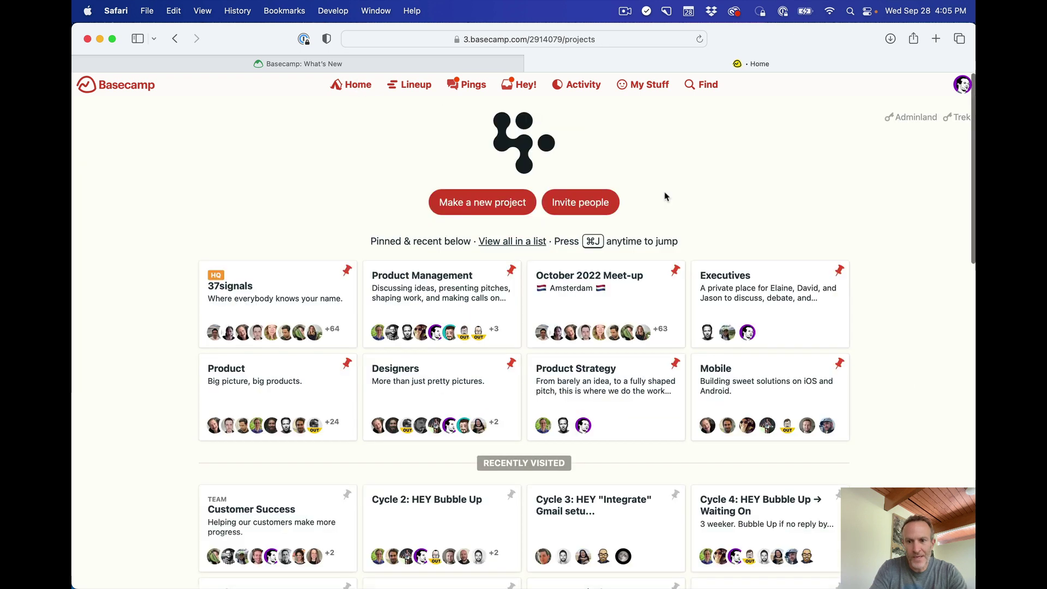
left_click(761, 389)
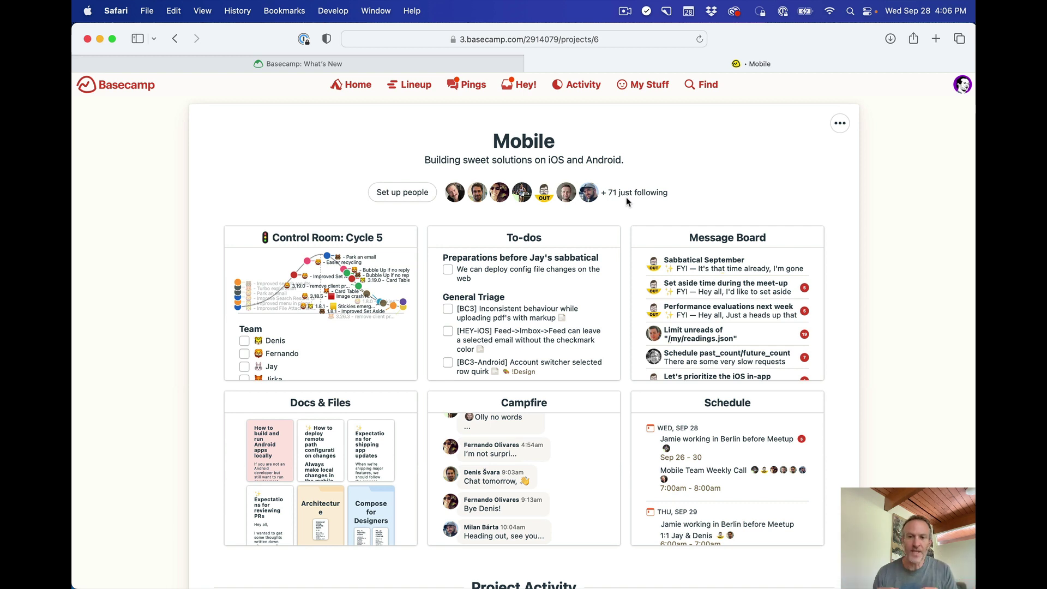
Open the list of people who can see Mobile and check a member's access choices without changing them.
left_click(408, 194)
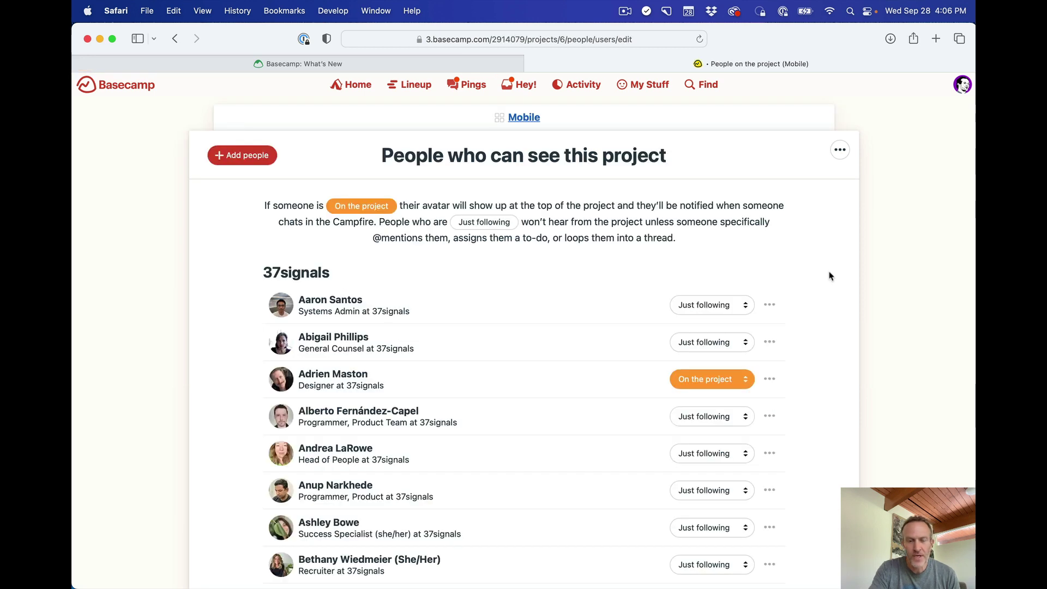
scroll(828, 275, "down", 1)
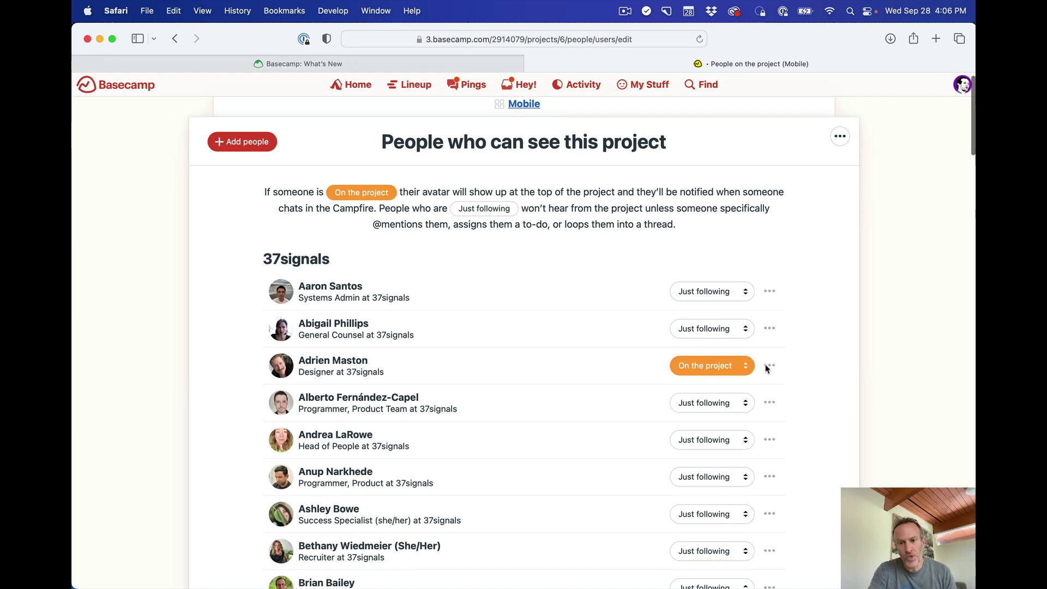
left_click(728, 331)
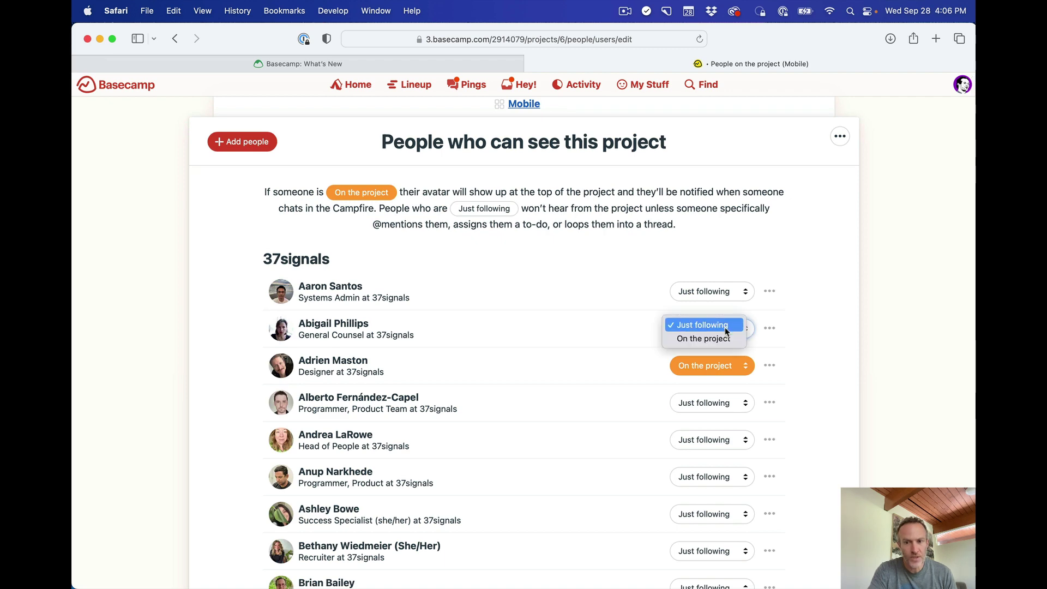
left_click(817, 326)
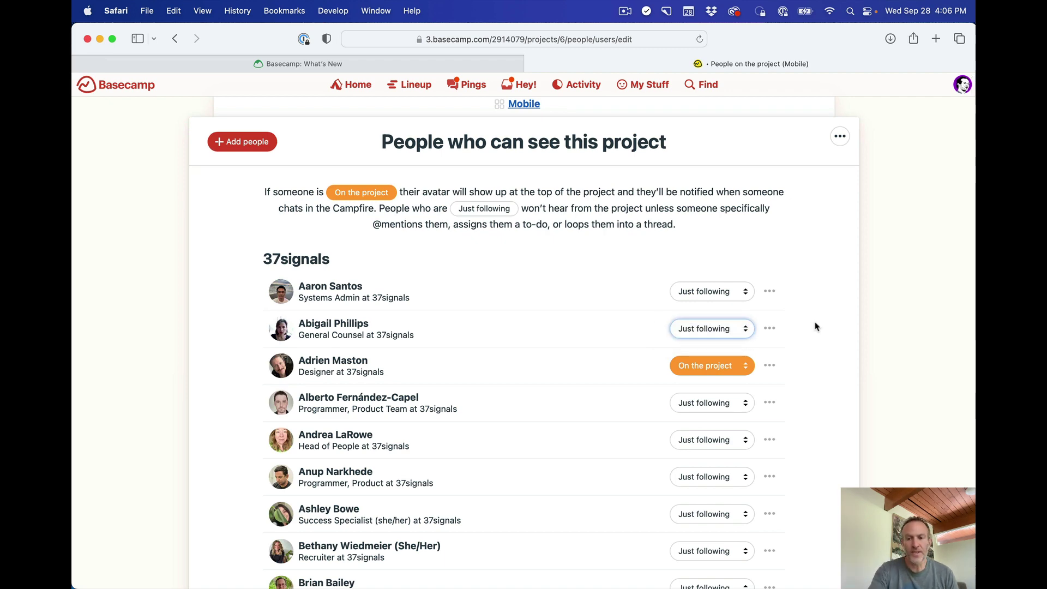
Scroll through the Mobile project's people list, then go back to the project overview.
scroll(816, 326, "down", 4)
scroll(817, 326, "up", 4)
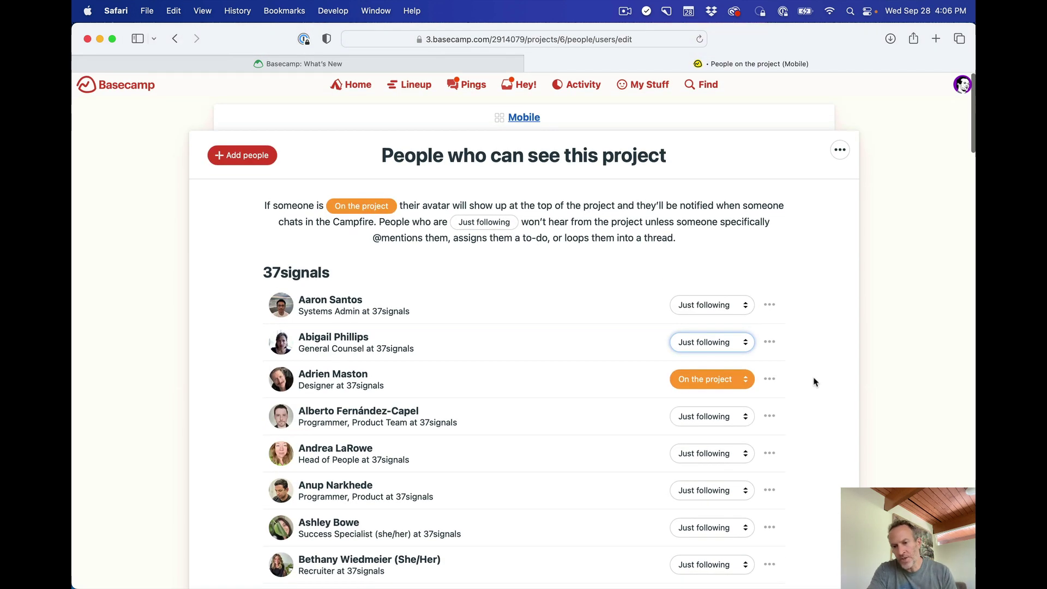
scroll(814, 382, "down", 14)
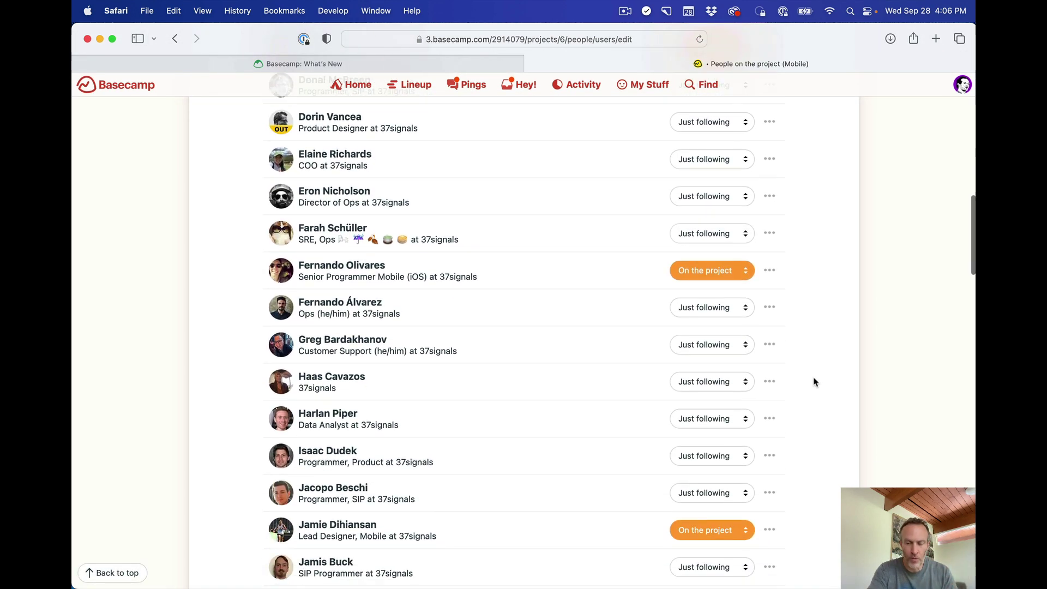
scroll(813, 382, "down", 5)
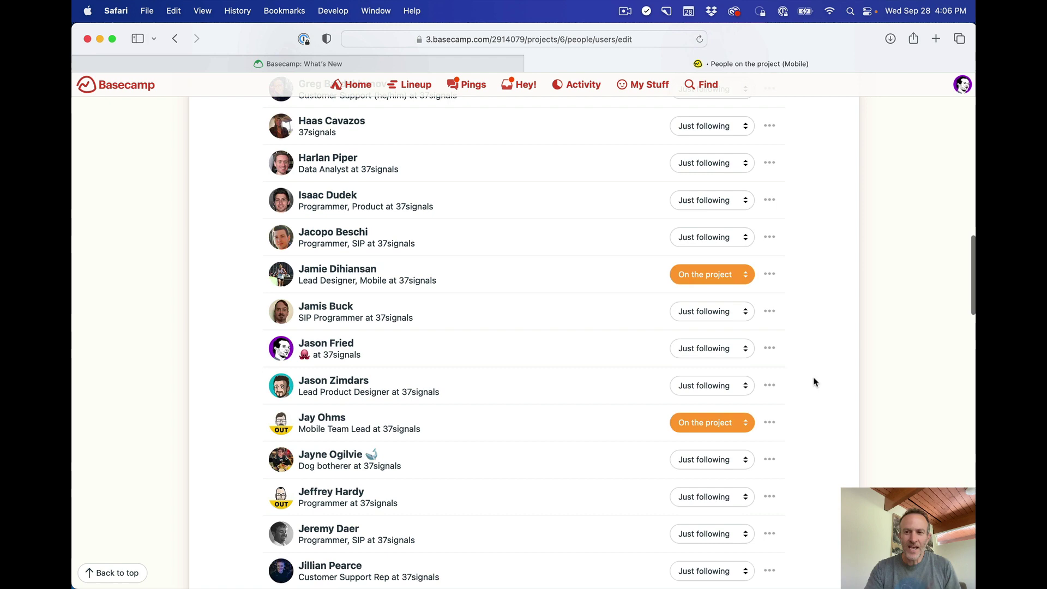
scroll(815, 381, "up", 5)
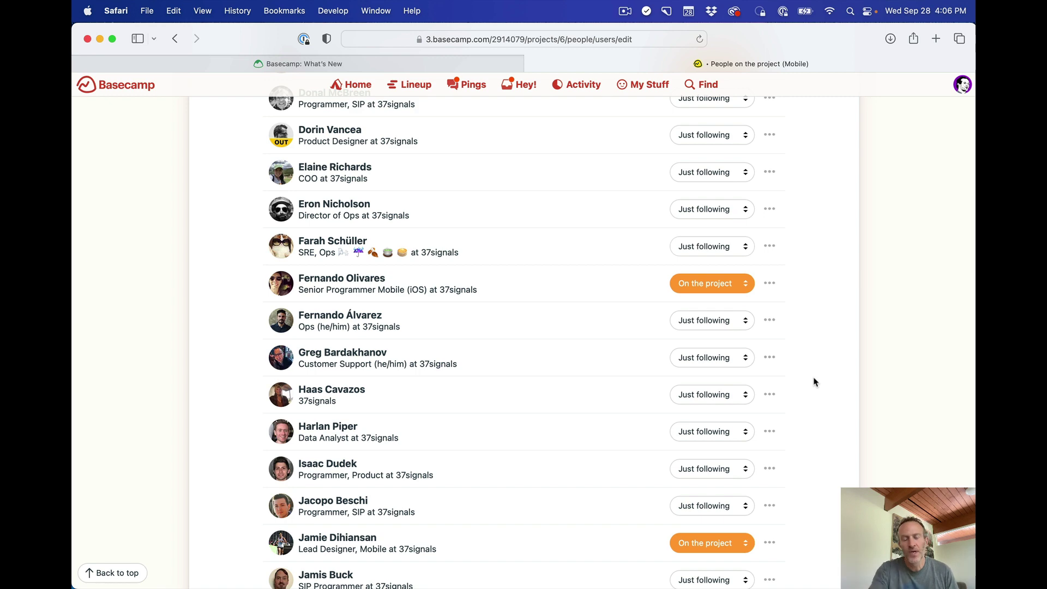
scroll(815, 382, "down", 9)
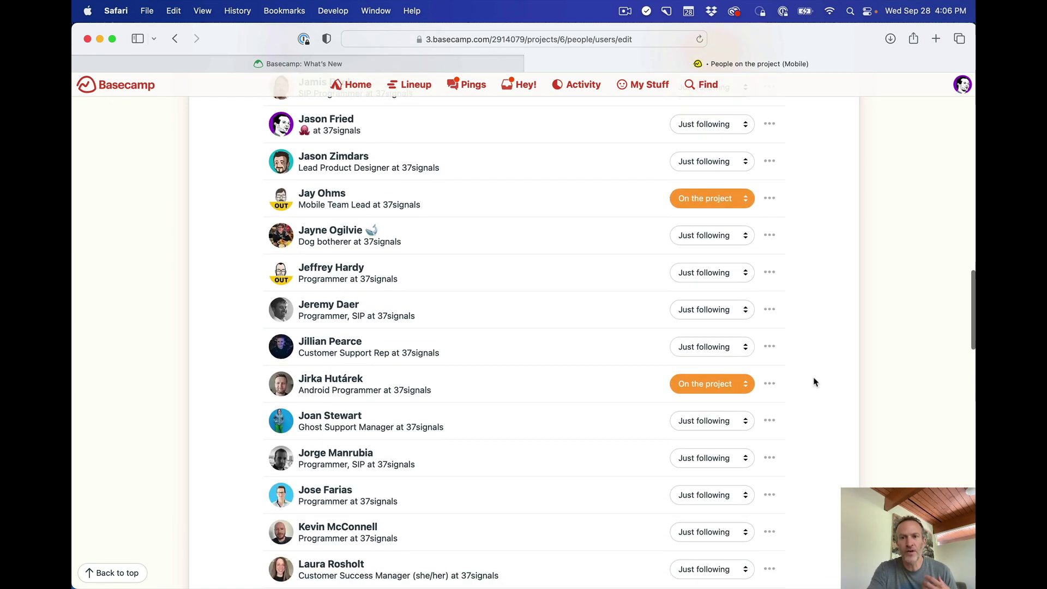
scroll(816, 381, "down", 2)
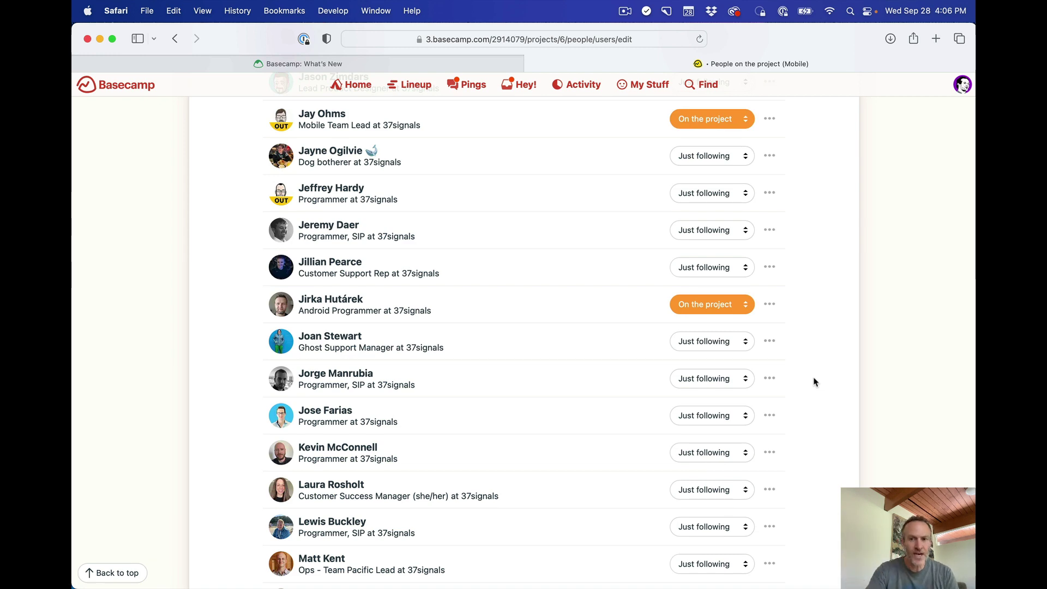
scroll(816, 381, "down", 5)
scroll(816, 381, "up", 20)
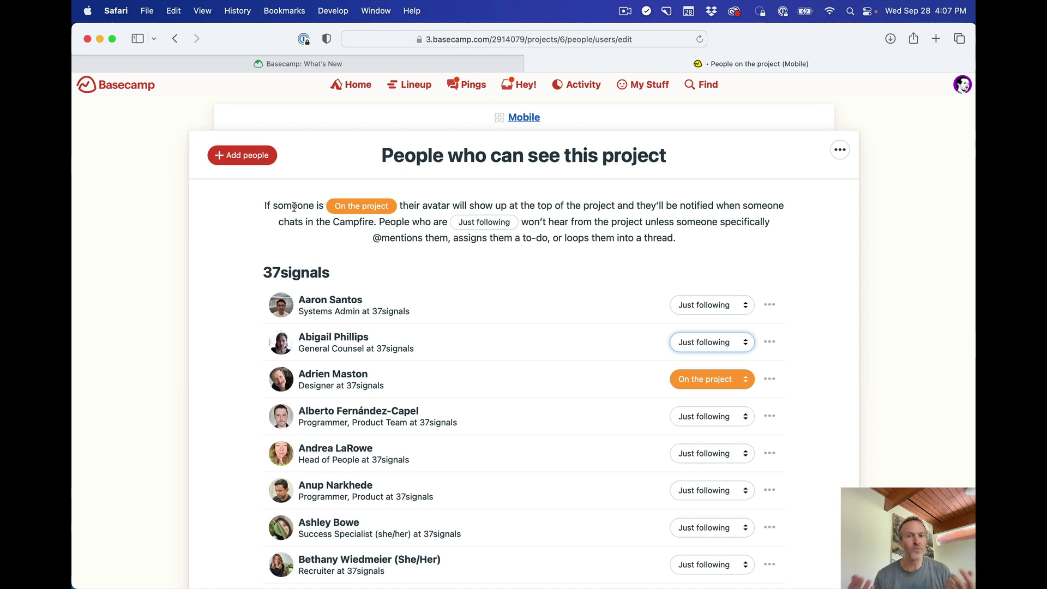
left_click(618, 128)
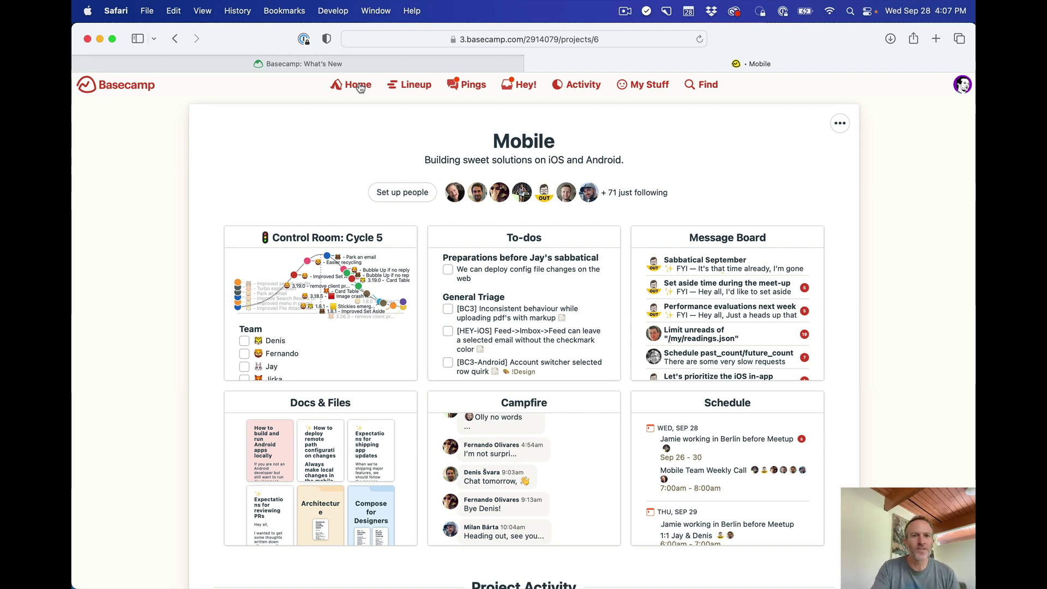
key("ctrl+shift+Tab")
scroll(96, 300, "down", 15)
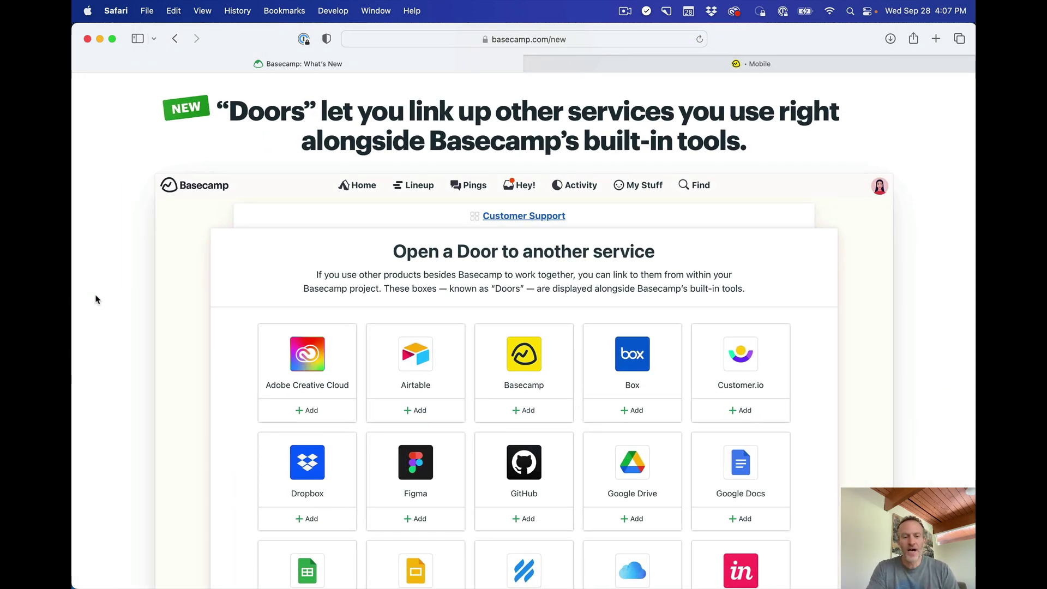
left_click(657, 68)
left_click(537, 70)
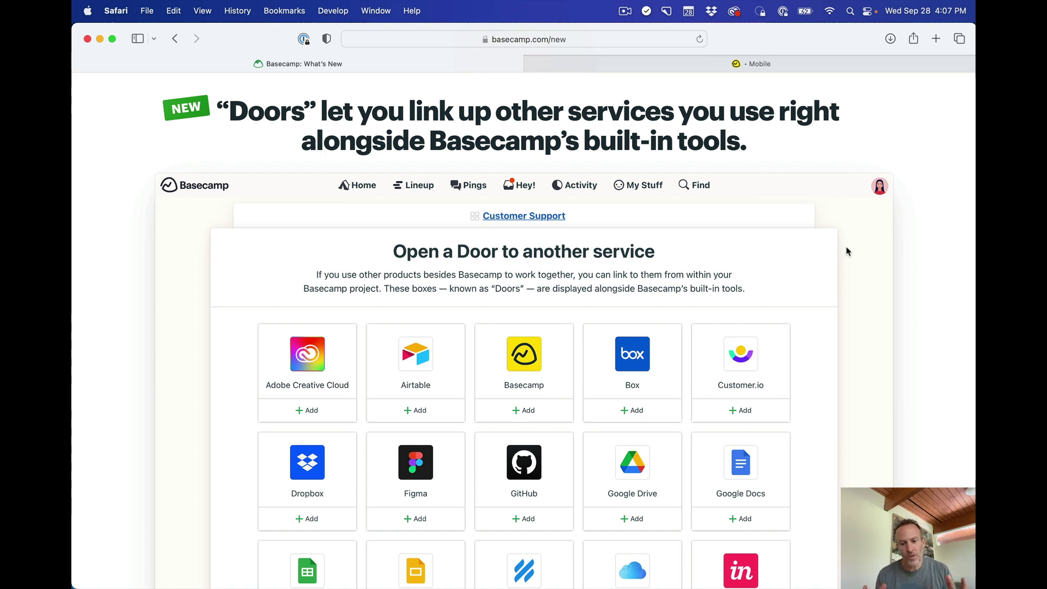
left_click(807, 67)
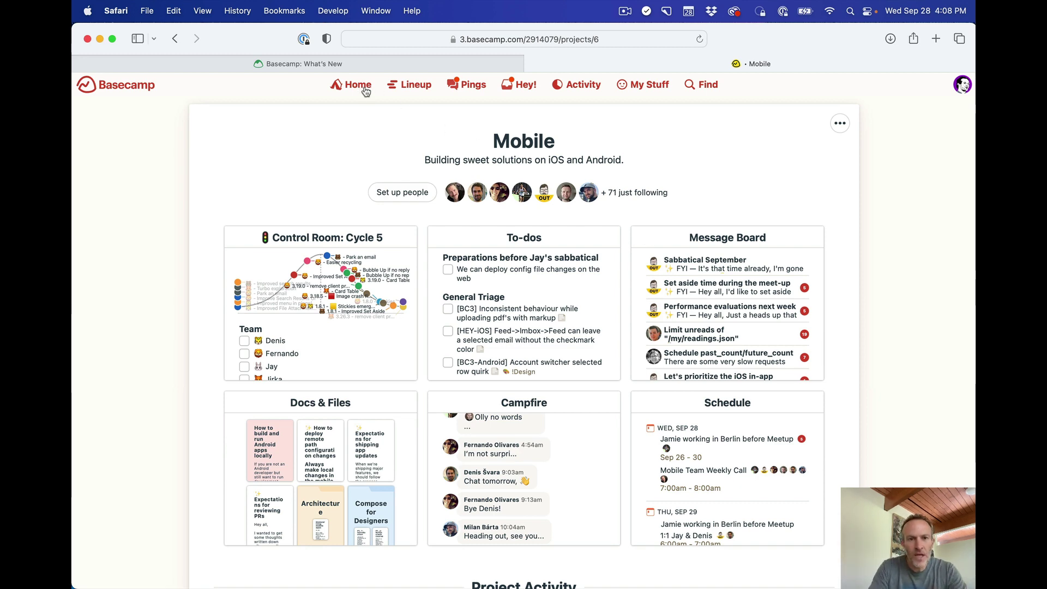
Jump to the Mobile: HEY project through a Cmd+J 'mobile' search.
key("super+j")
type("mobile")
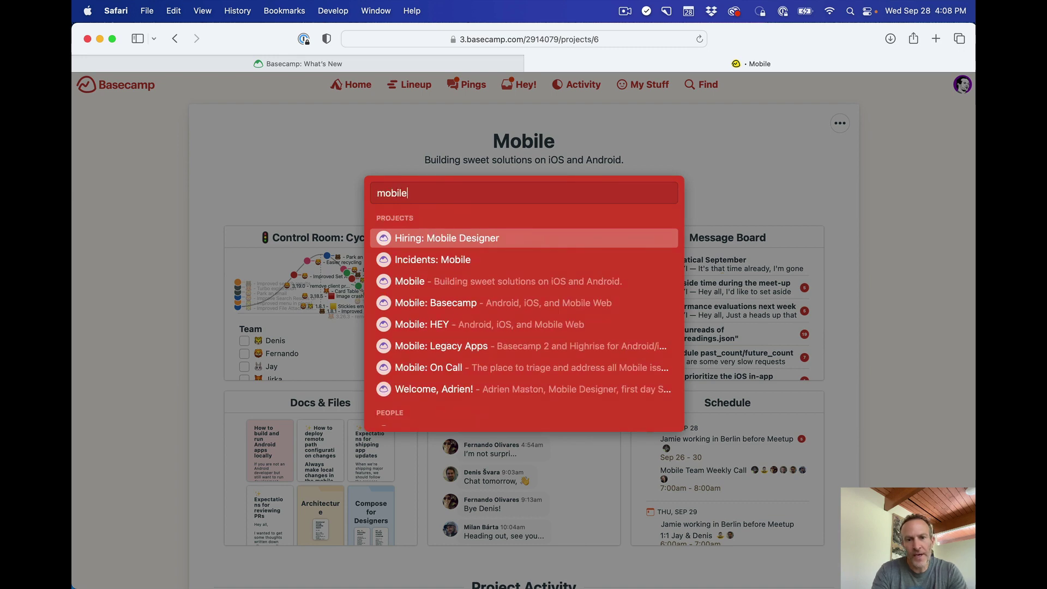
key("Down")
key("Down")
key("Down")
key("Down")
key("Return")
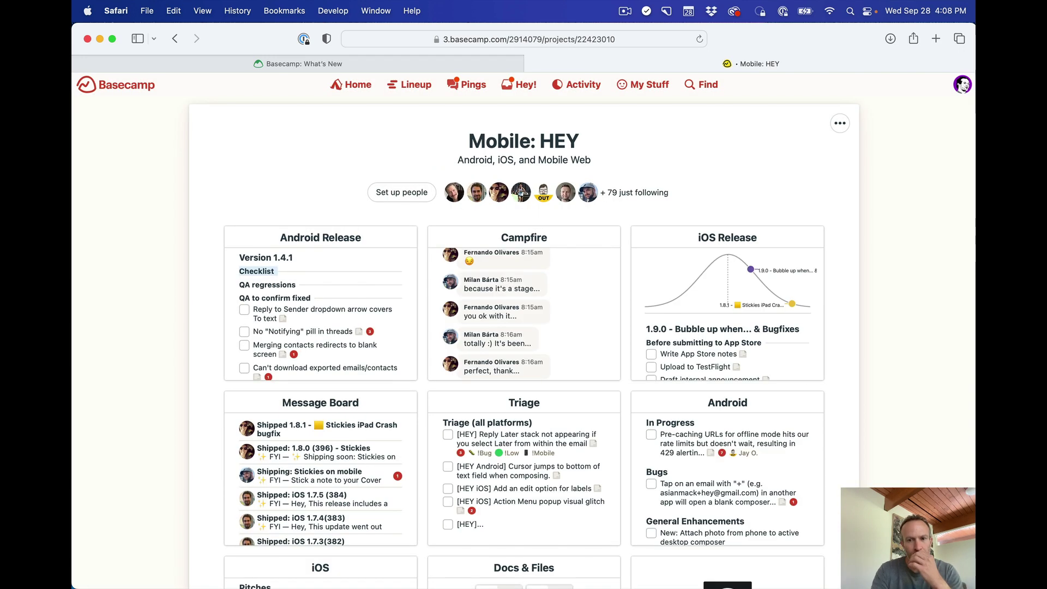
Search 'mobile' again and open the Mobile: Basecamp project.
key("super+j")
type("mobile")
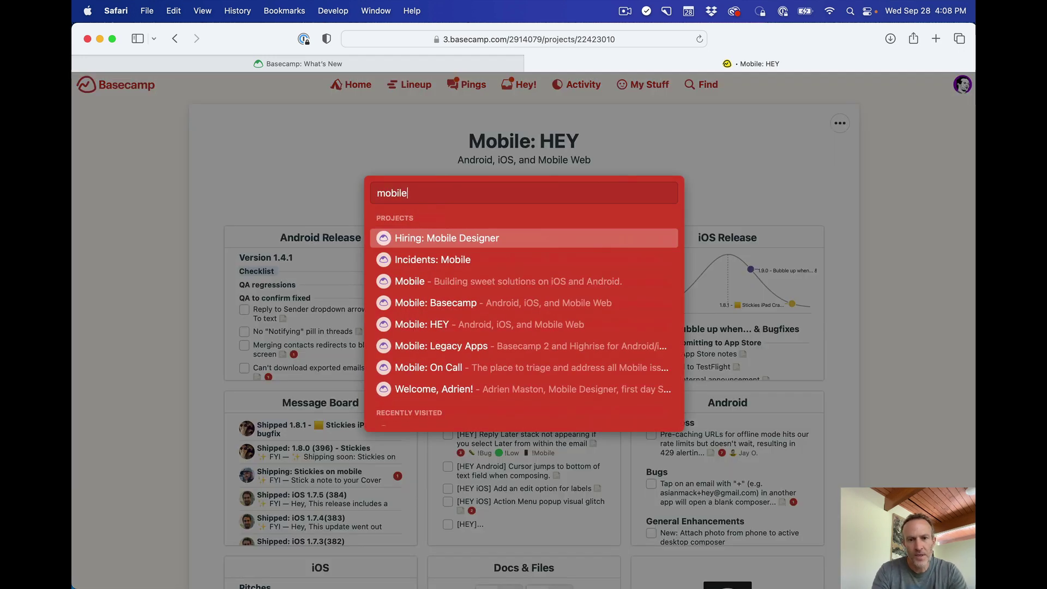
key("Down")
key("Down")
key("Down")
key("Return")
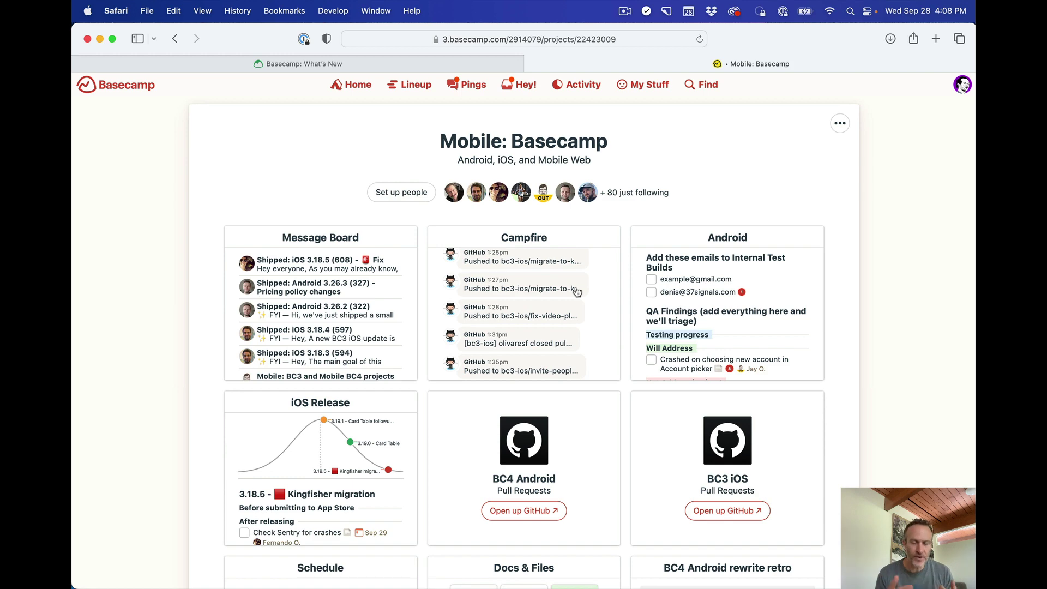
Look through the project's Campfire chat, then return to the Mobile: Basecamp overview.
left_click(567, 241)
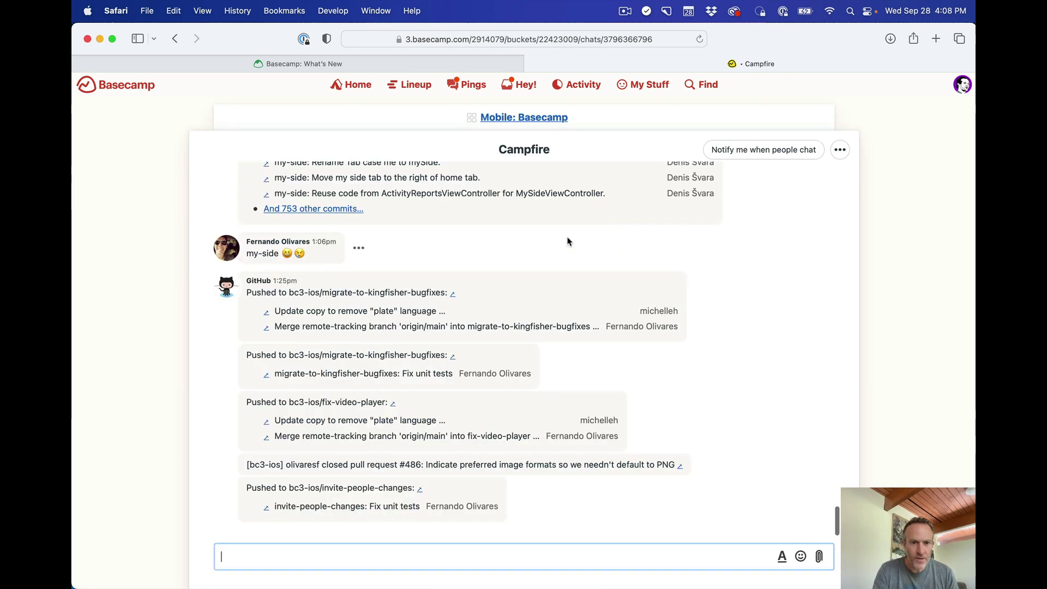
scroll(568, 242, "up", 10)
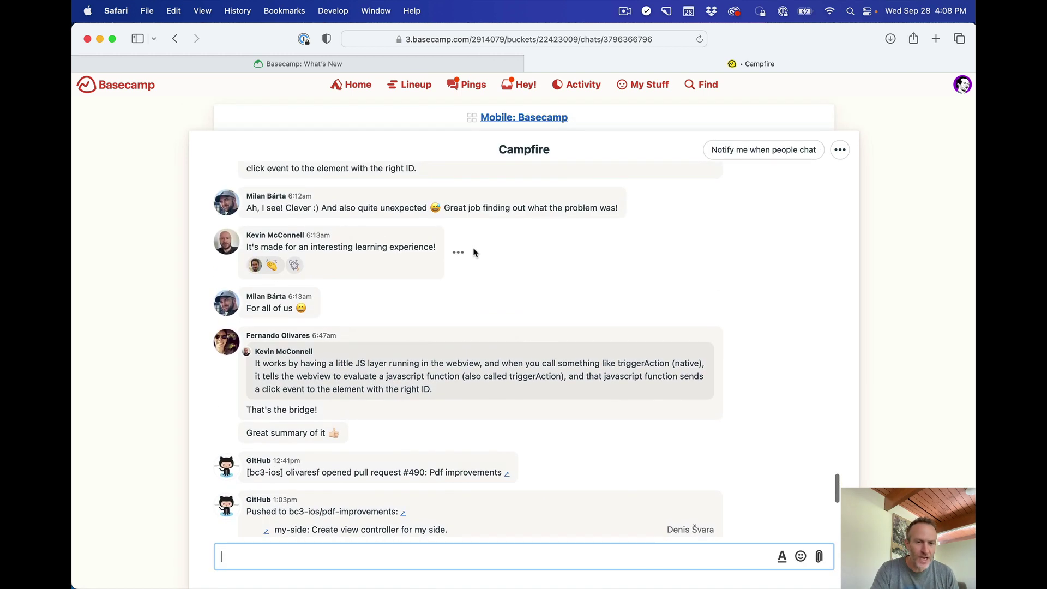
scroll(555, 273, "down", 7)
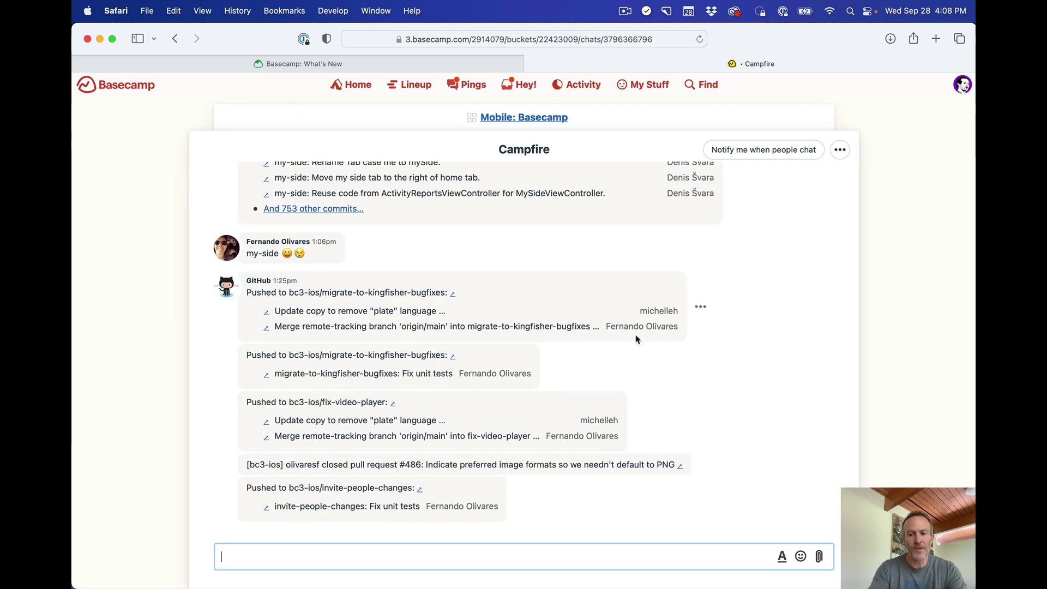
key("super+bracketleft")
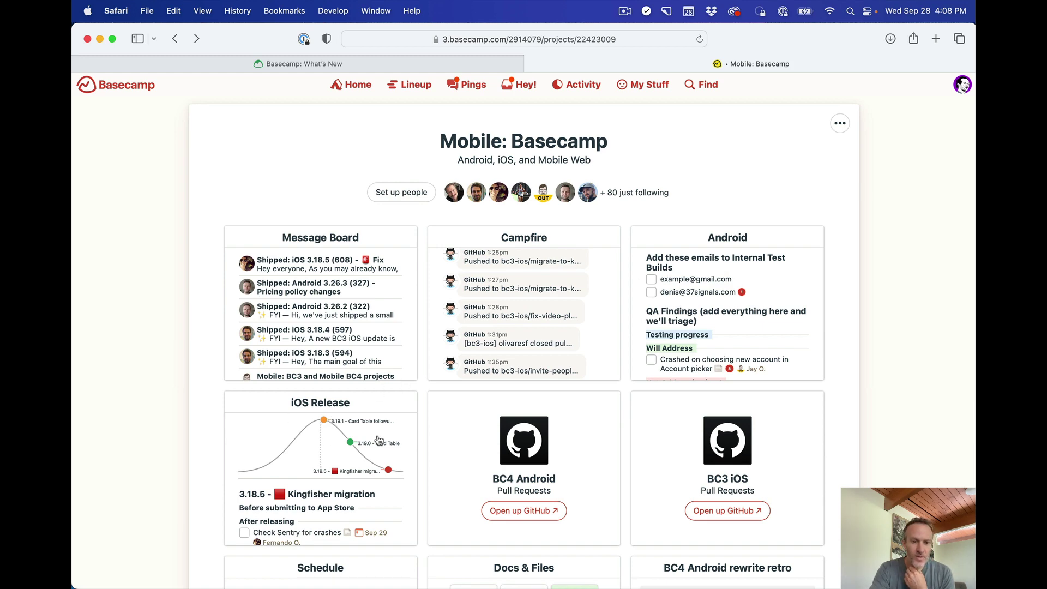
scroll(330, 417, "down", 5)
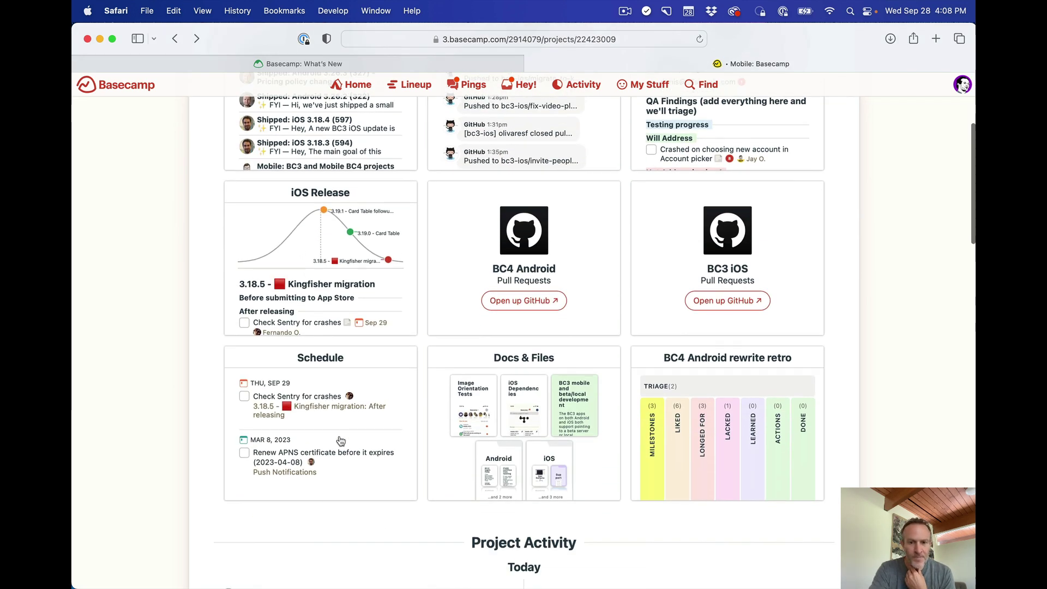
scroll(338, 436, "up", 1)
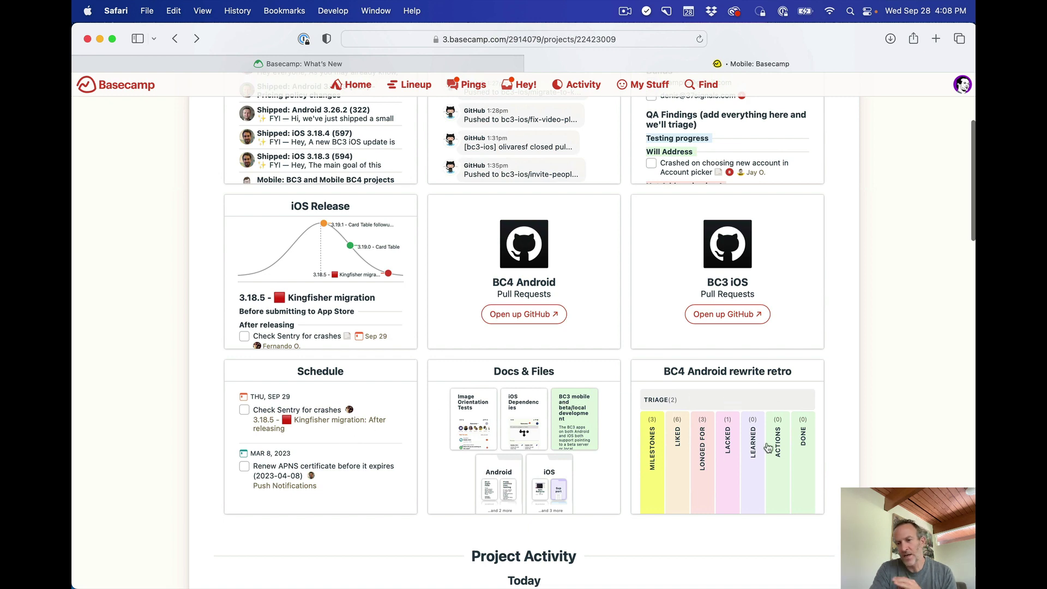
scroll(749, 457, "up", 3)
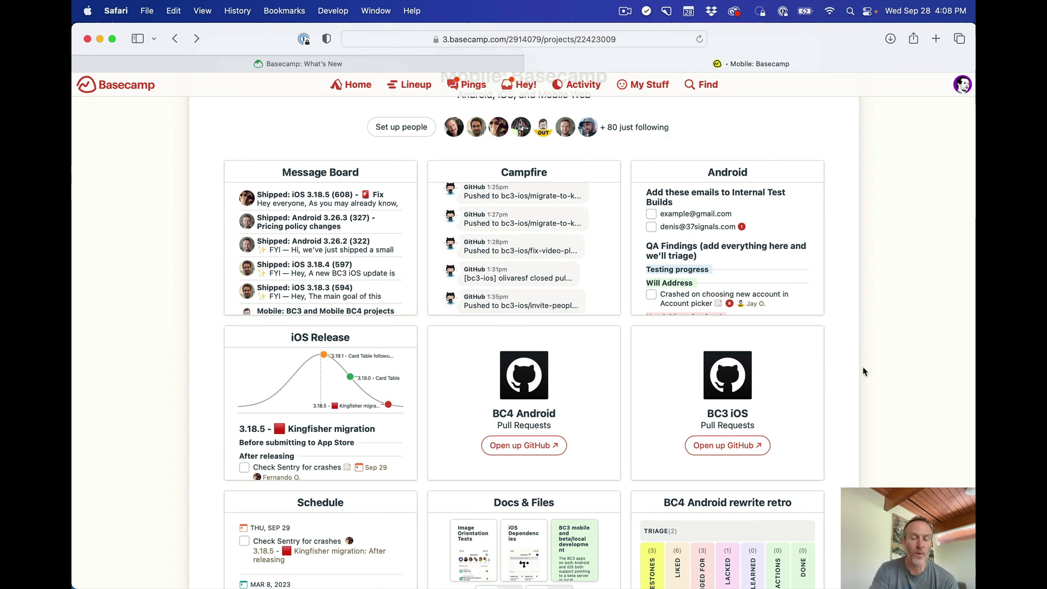
scroll(848, 373, "up", 3)
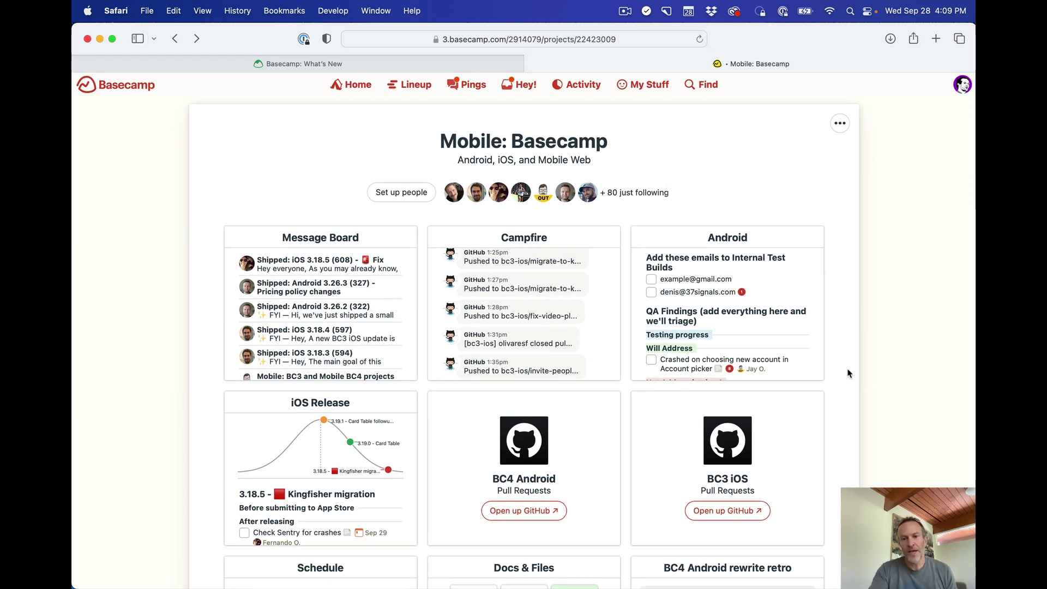
left_click(840, 123)
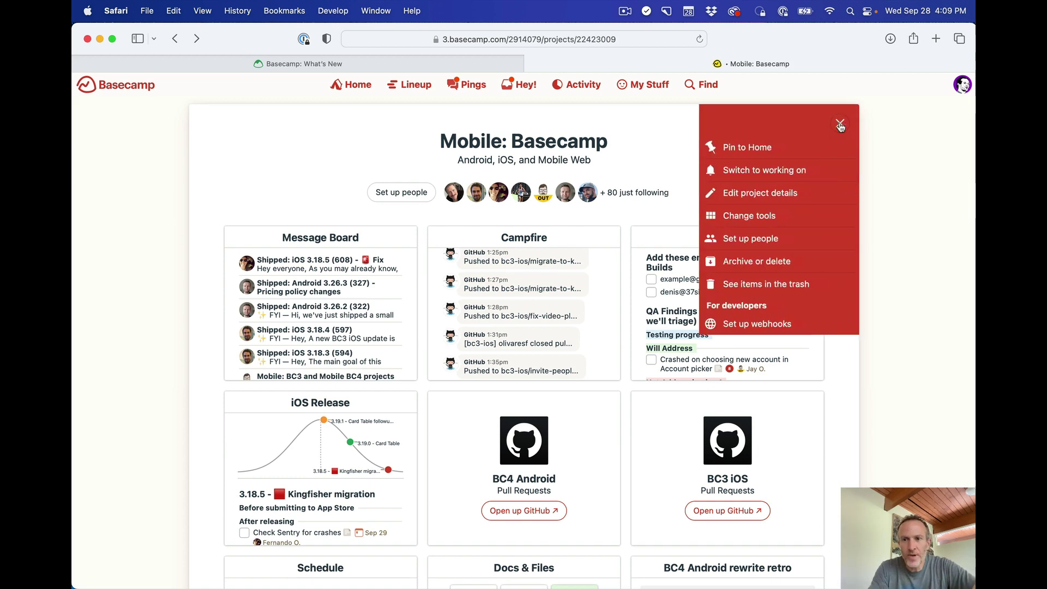
left_click(763, 216)
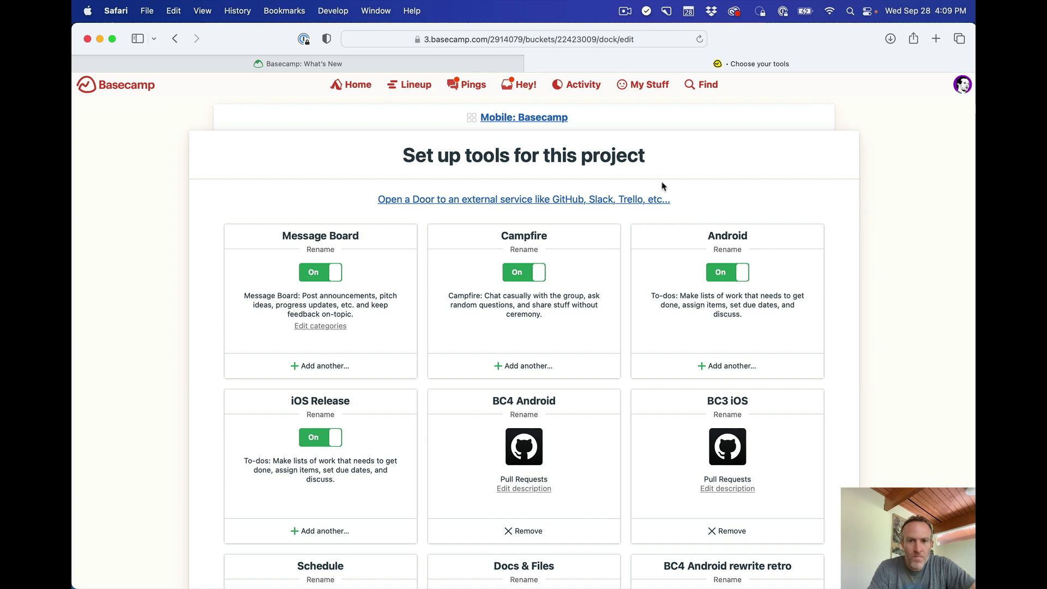
left_click(487, 200)
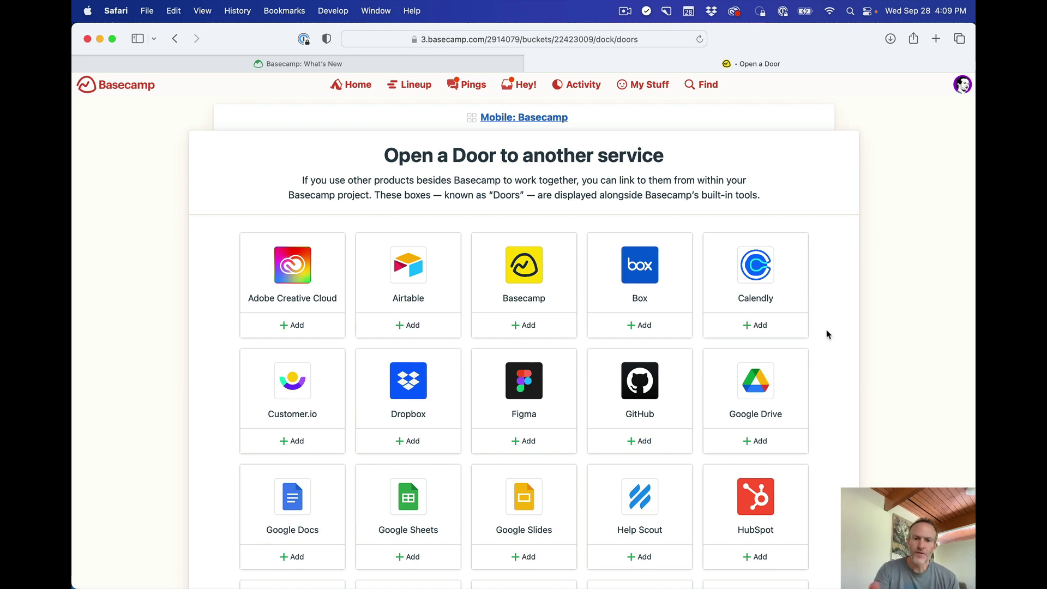
scroll(827, 334, "down", 1)
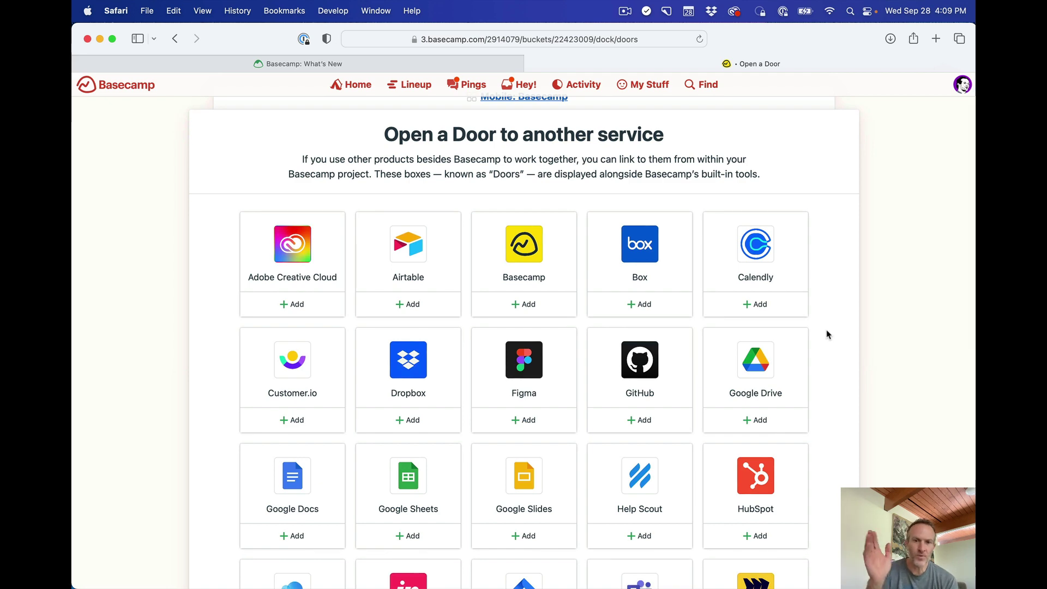
scroll(827, 331, "down", 5)
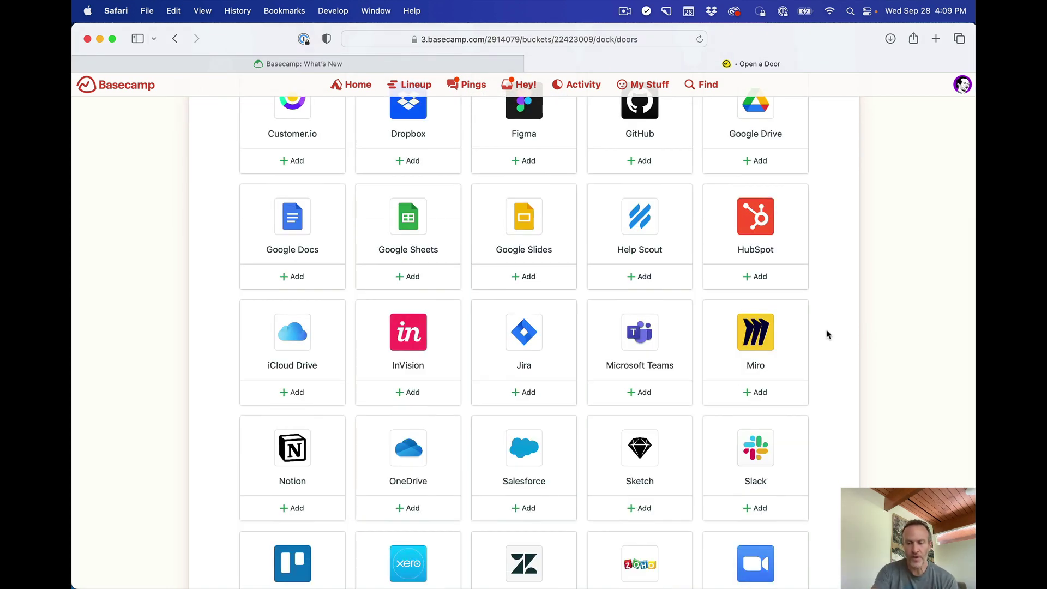
scroll(827, 334, "down", 2)
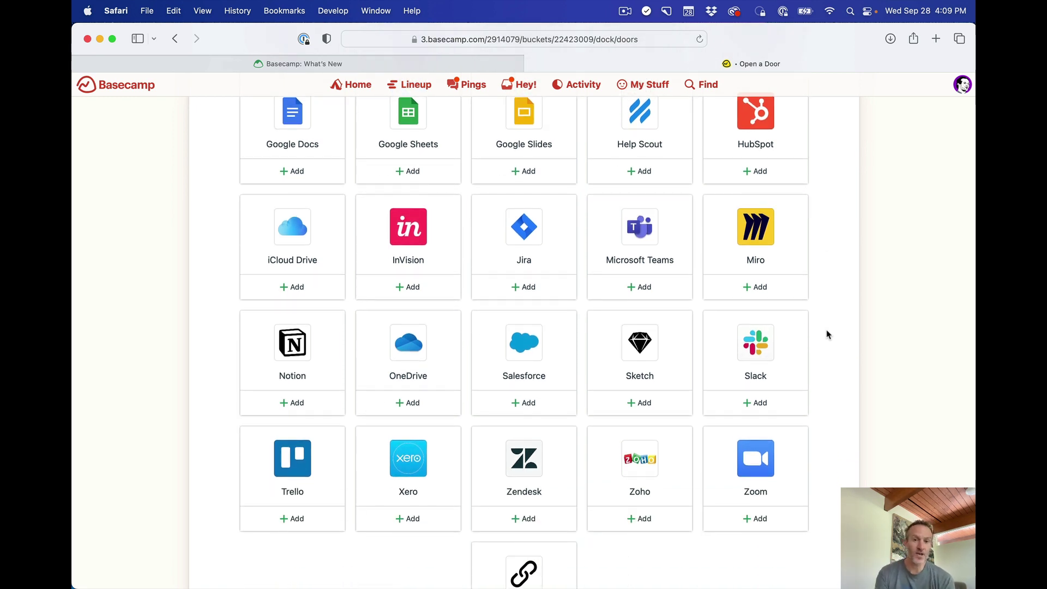
scroll(827, 331, "down", 2)
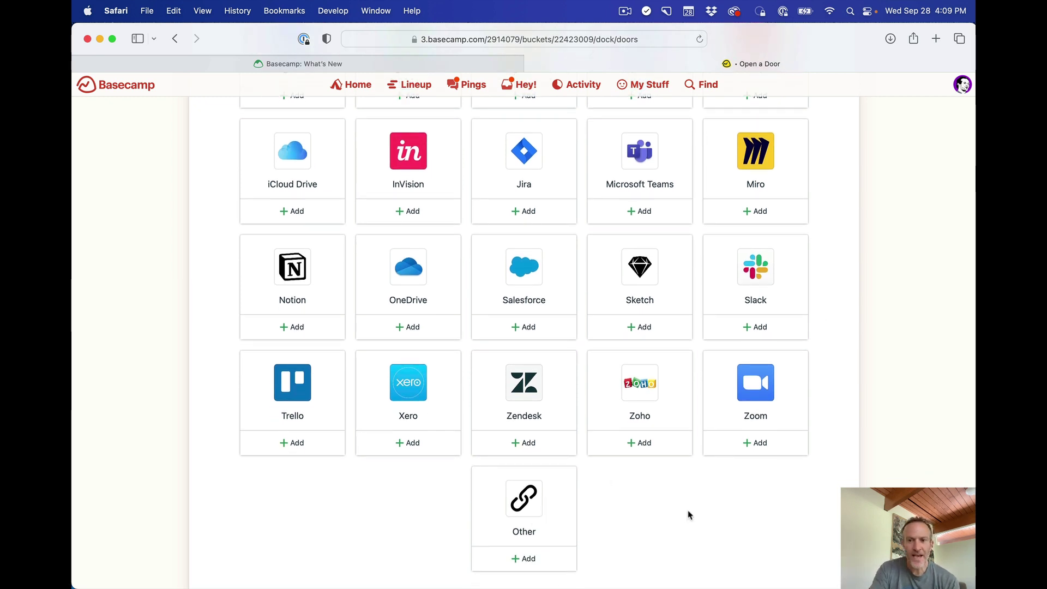
left_click(758, 381)
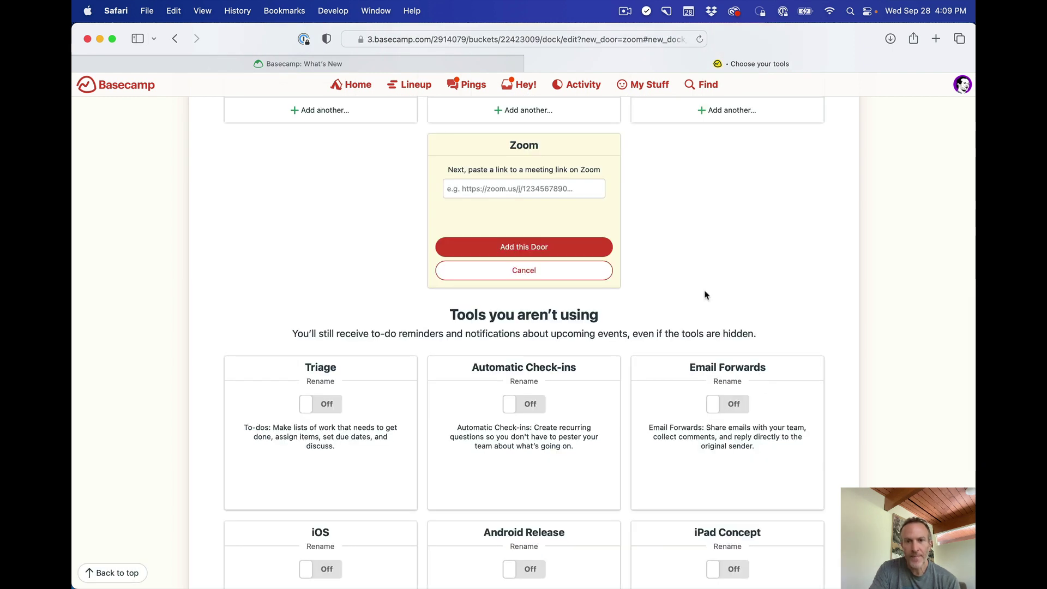
scroll(650, 260, "up", 2)
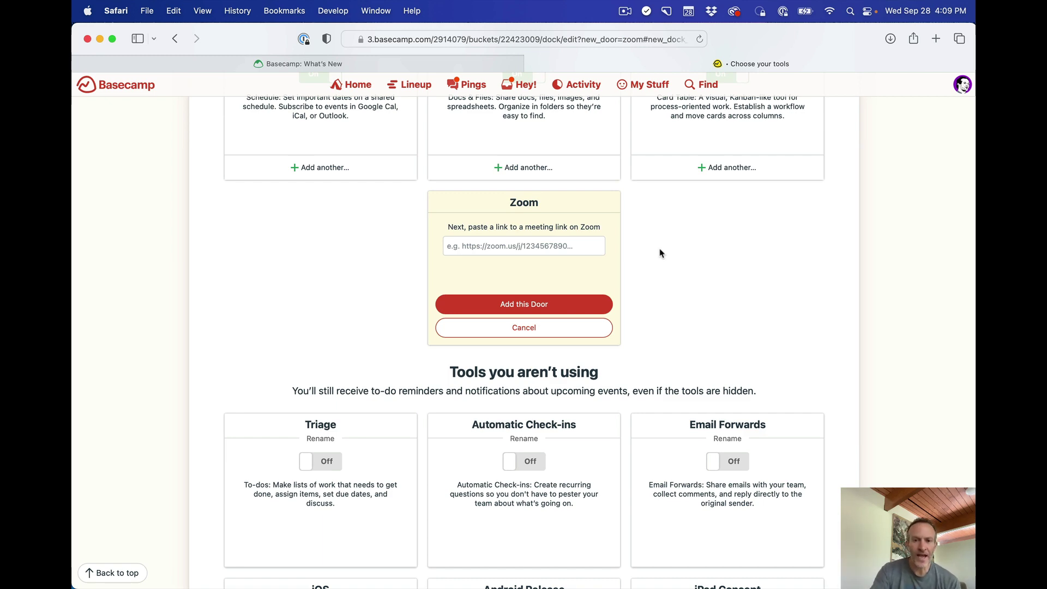
scroll(660, 253, "up", 15)
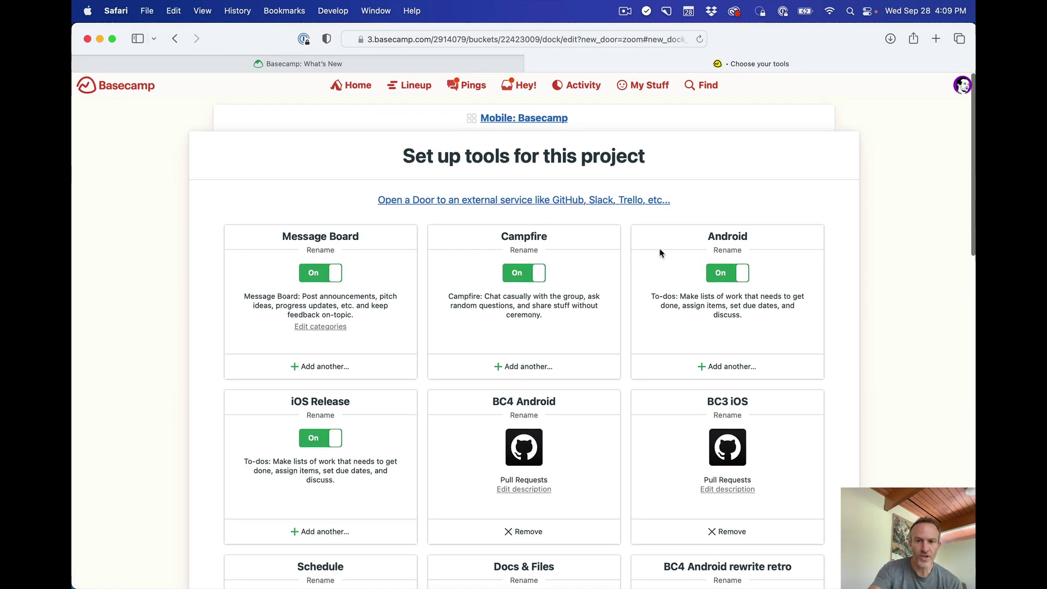
key("super+bracketleft")
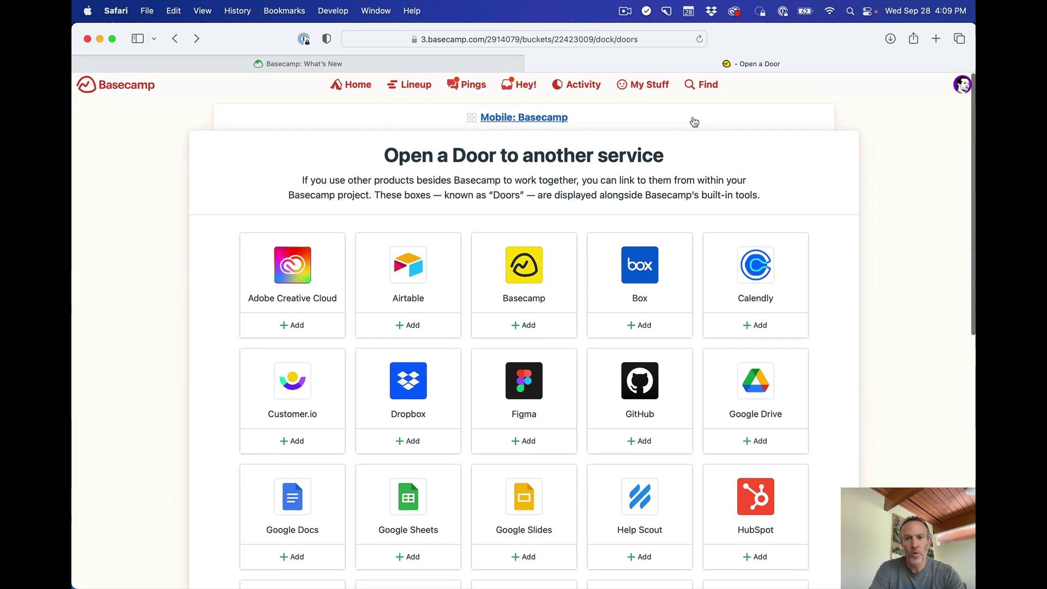
left_click(695, 122)
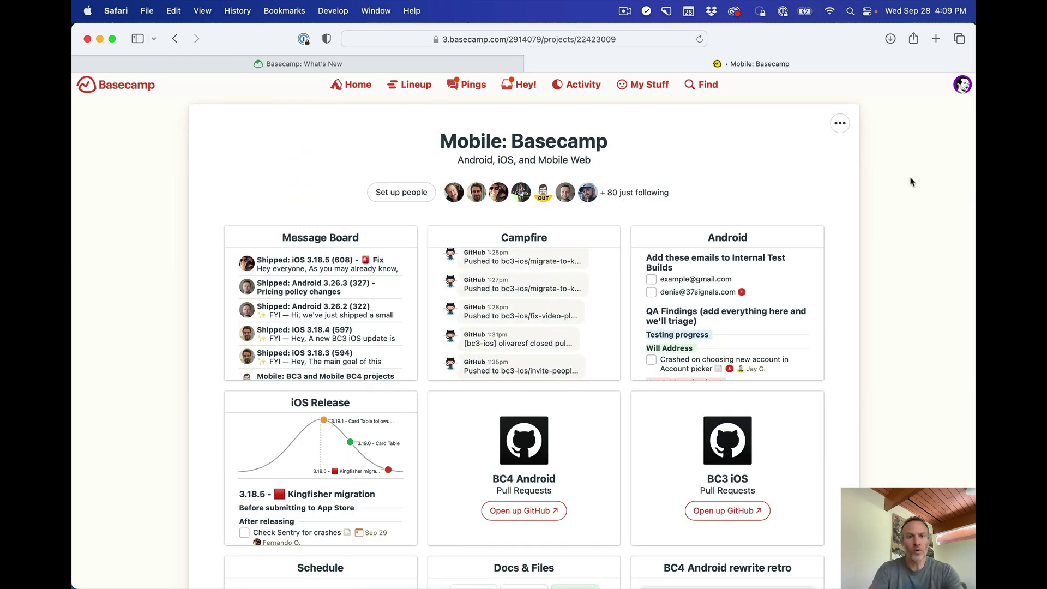
Scroll the What's New page to the Out of Office section, then jump back to the top.
left_click(489, 62)
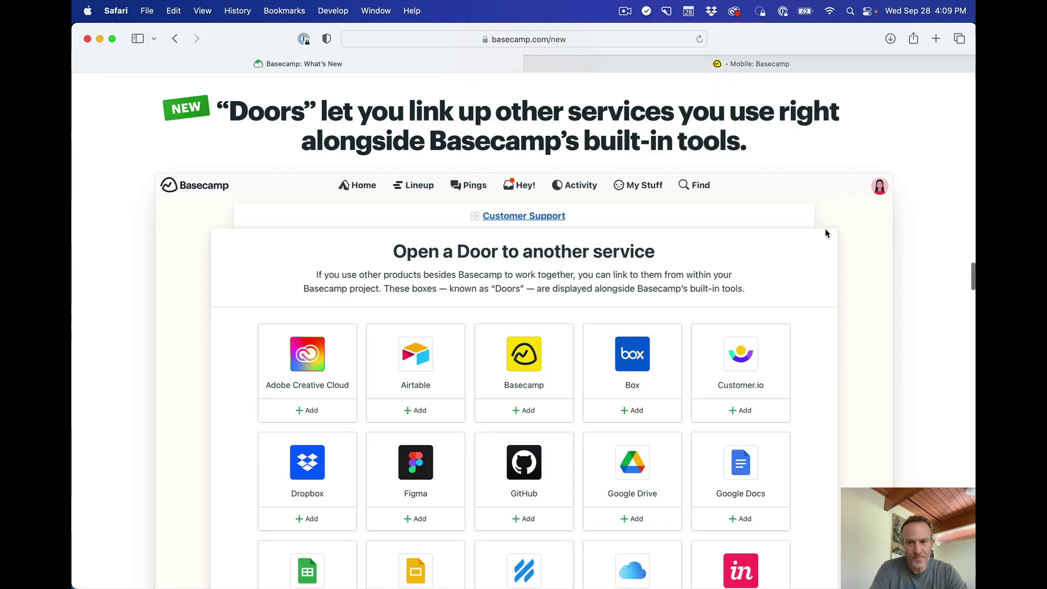
scroll(826, 234, "down", 20)
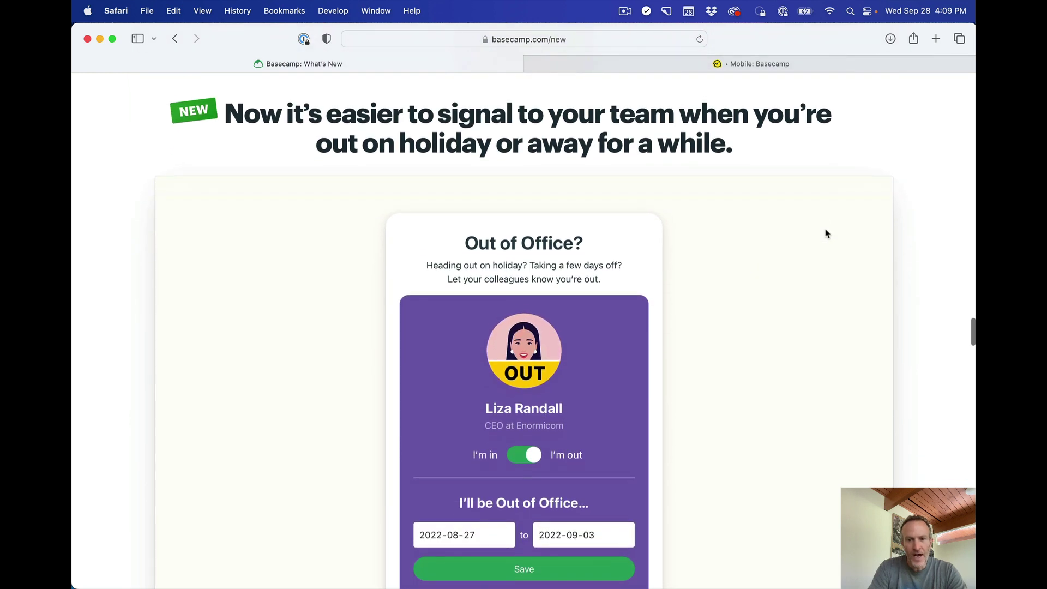
scroll(826, 233, "down", 3)
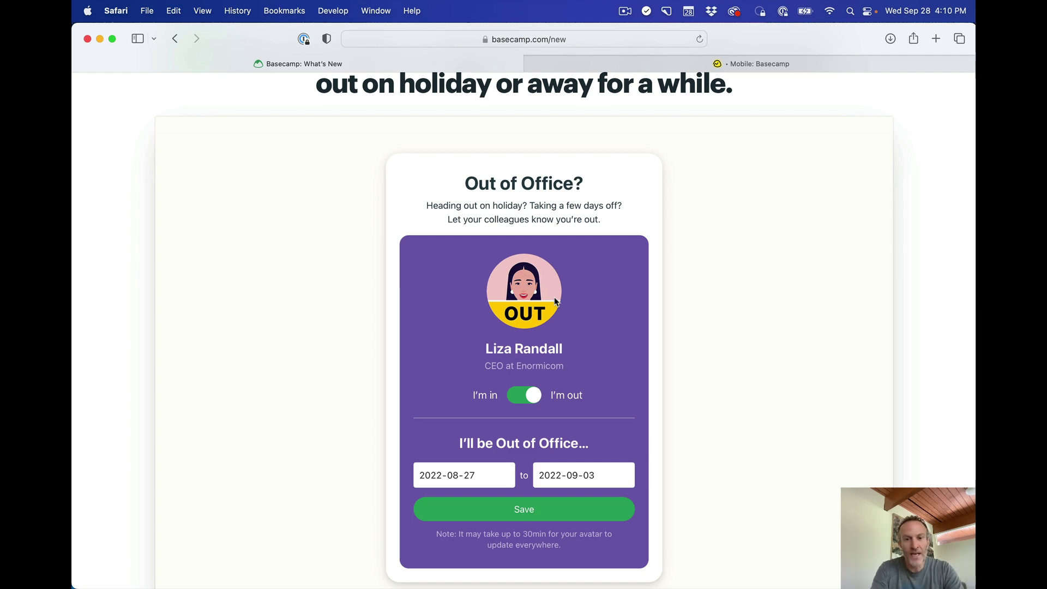
key("super+Up")
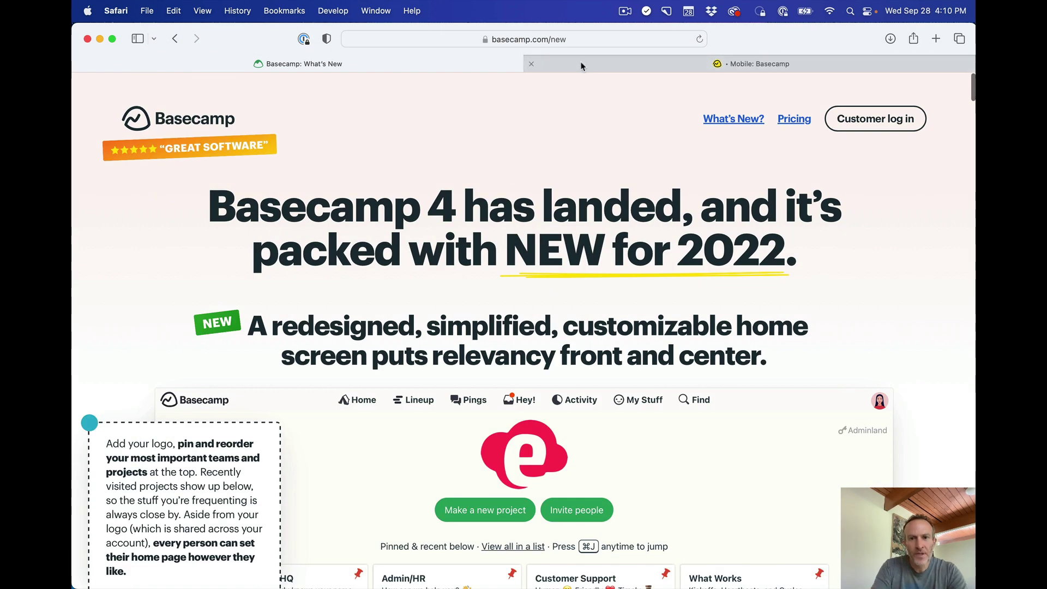
From the Mobile: Basecamp tab, set your status to 'I'm out' under Out of office, then go back.
left_click(561, 60)
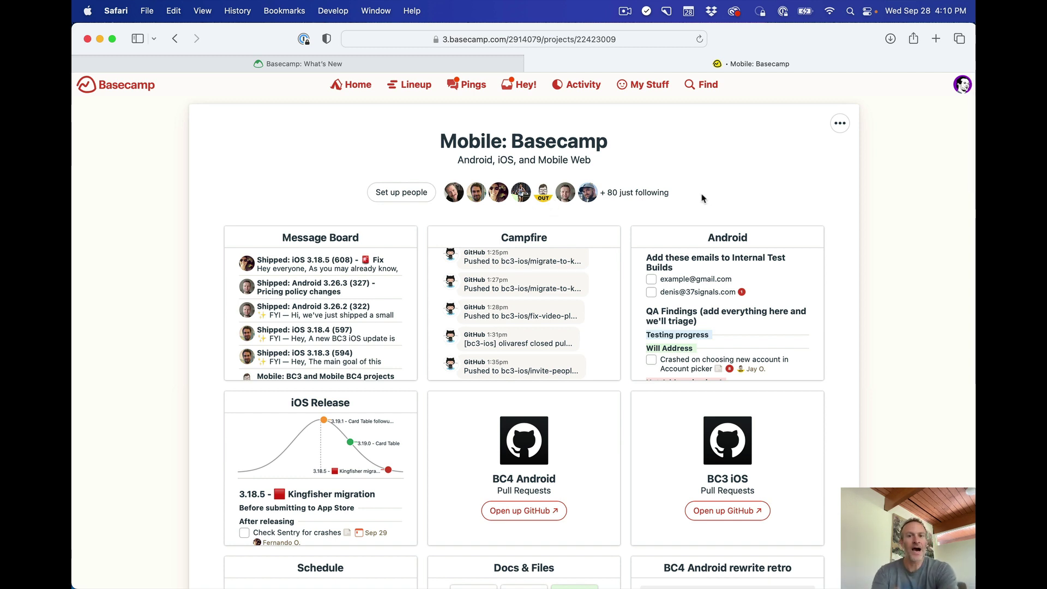
left_click(961, 88)
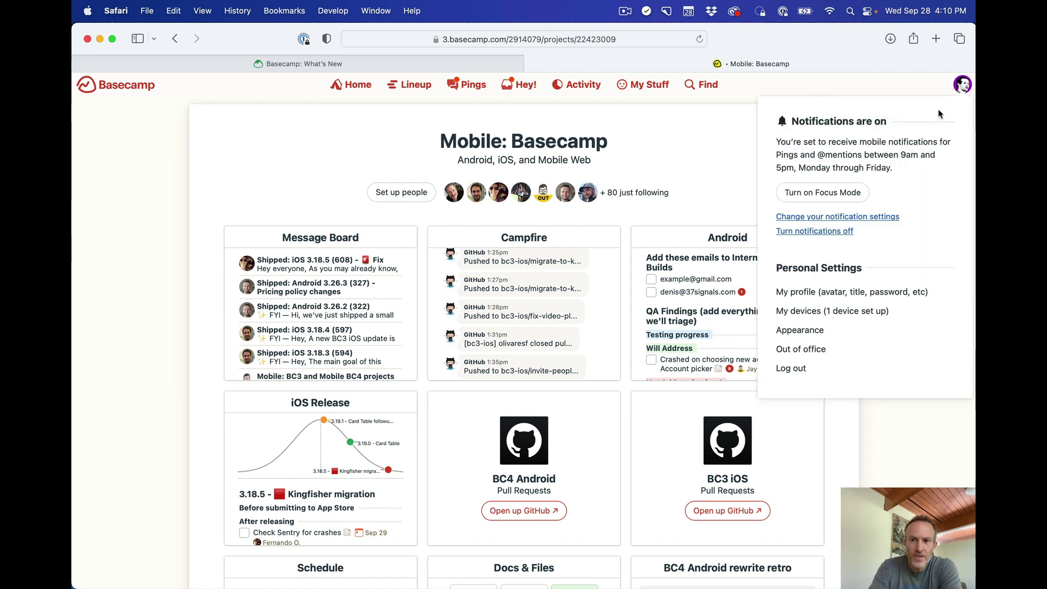
left_click(798, 352)
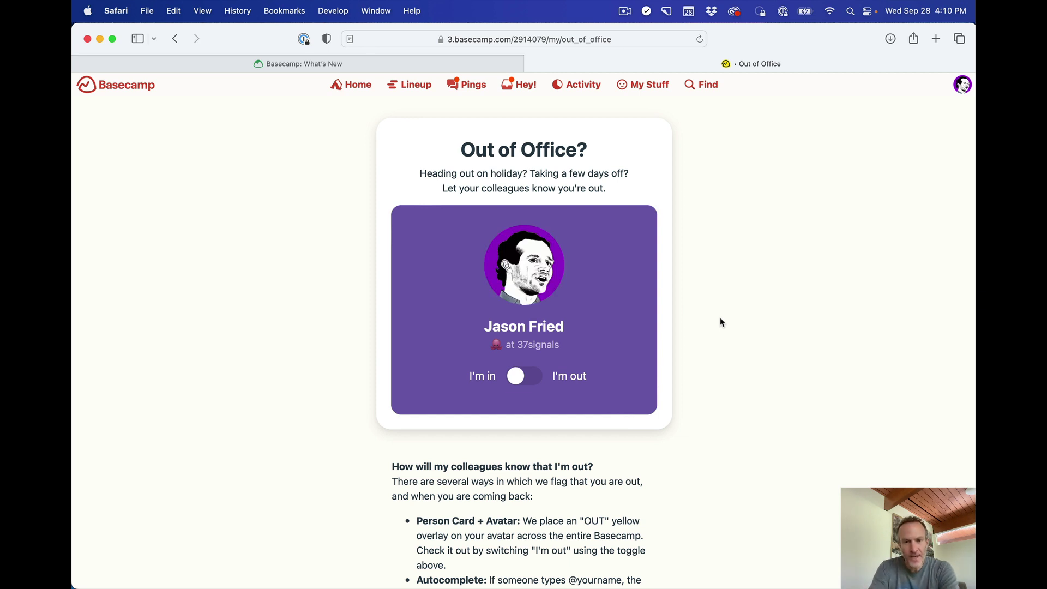
left_click(535, 384)
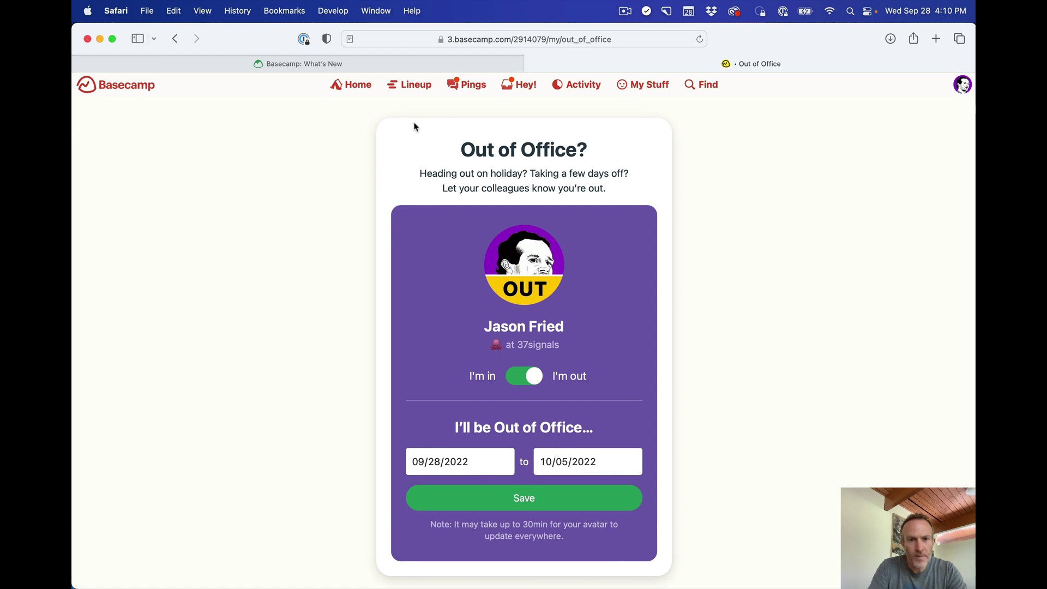
key("super+bracketleft")
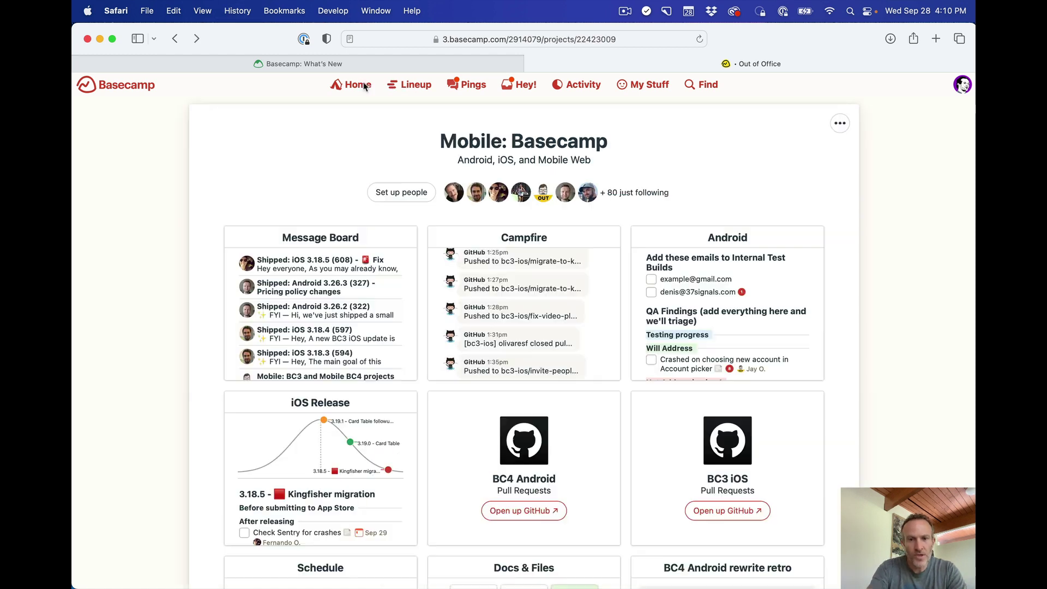
left_click(534, 267)
type("@jay")
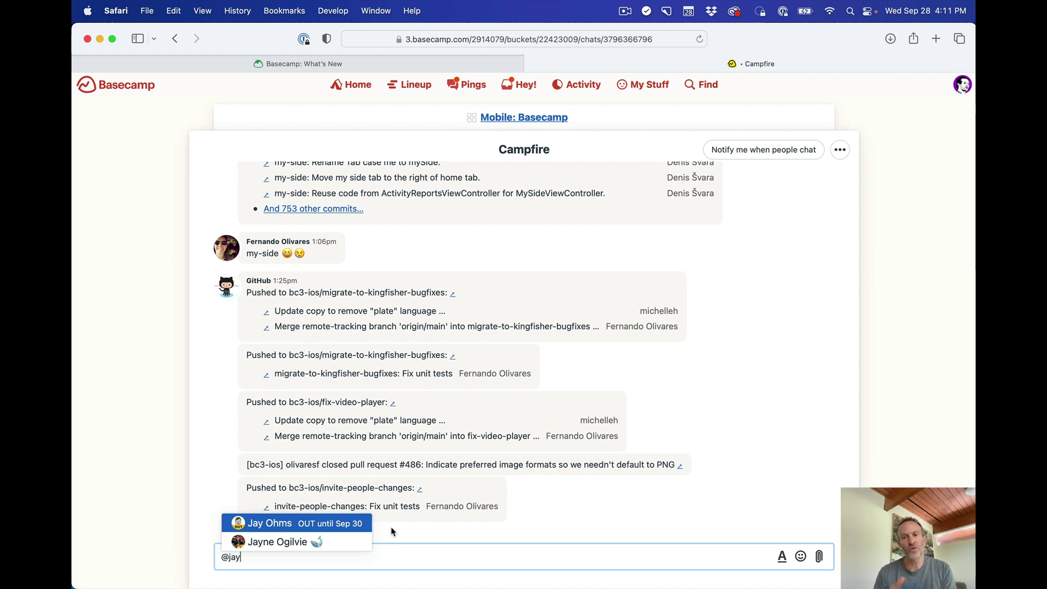
key("super+a")
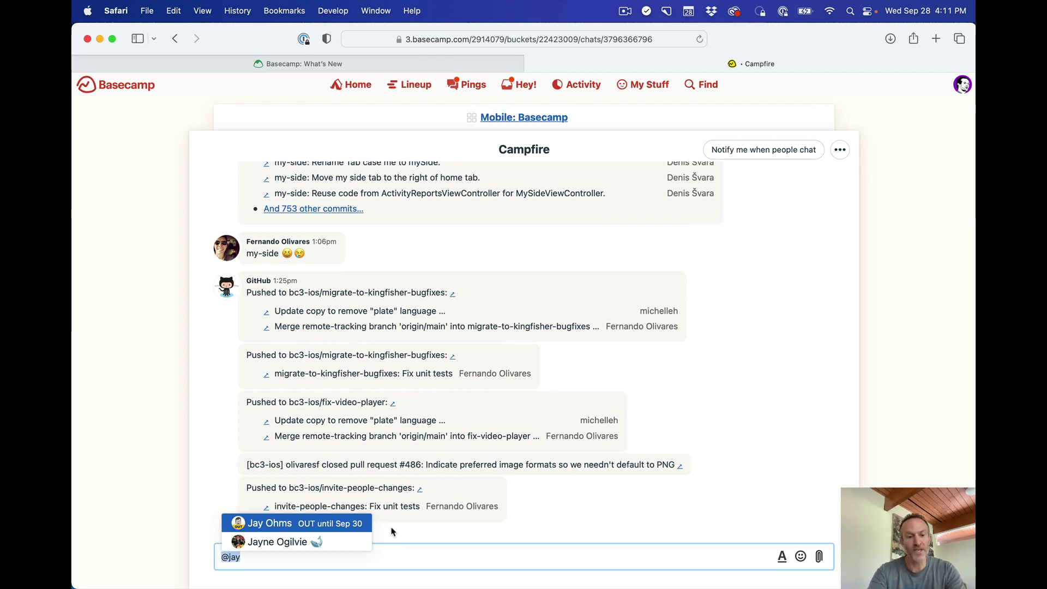
key("BackSpace")
left_click(358, 82)
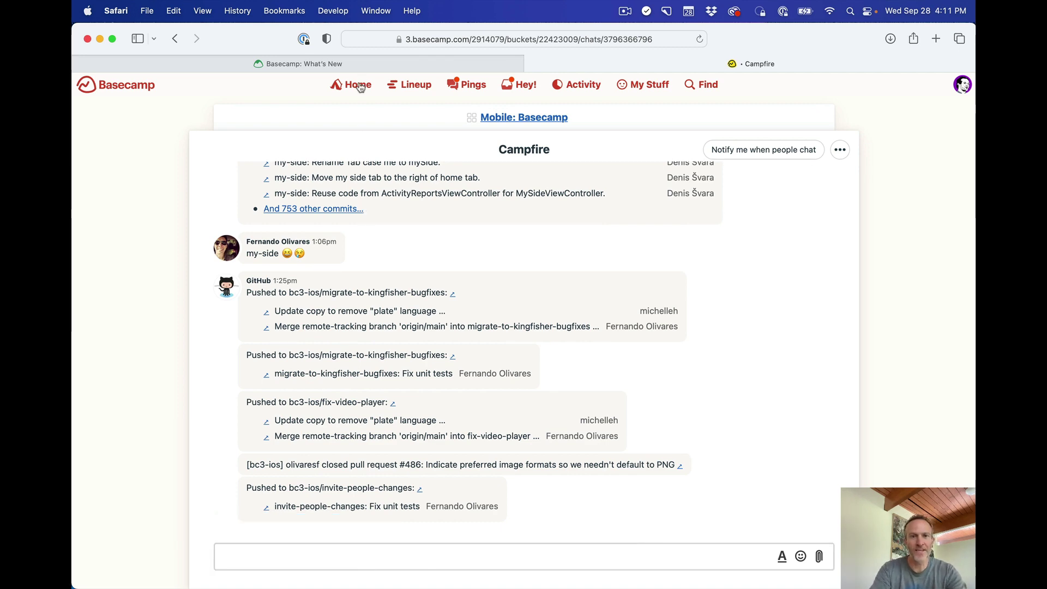
Scroll the What's New tab down to the Don't Forget section.
left_click(393, 66)
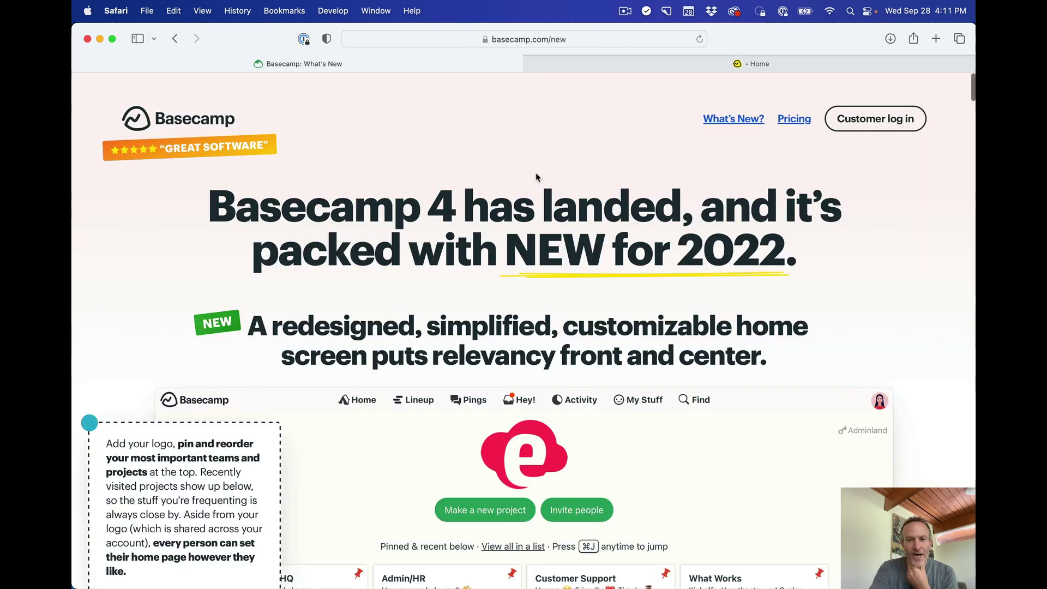
scroll(536, 175, "down", 20)
scroll(535, 177, "down", 20)
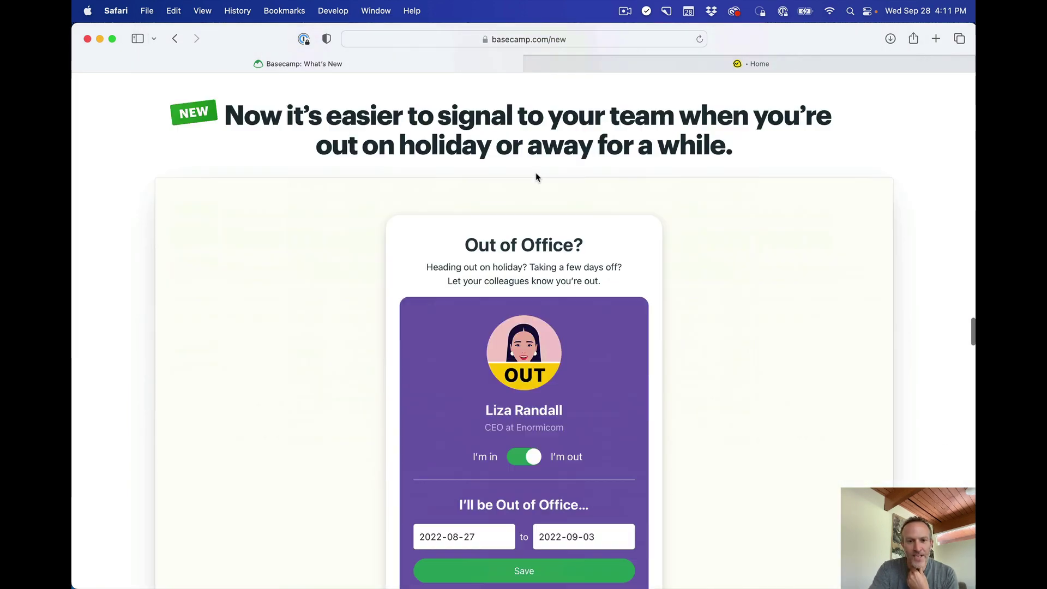
scroll(536, 176, "down", 3)
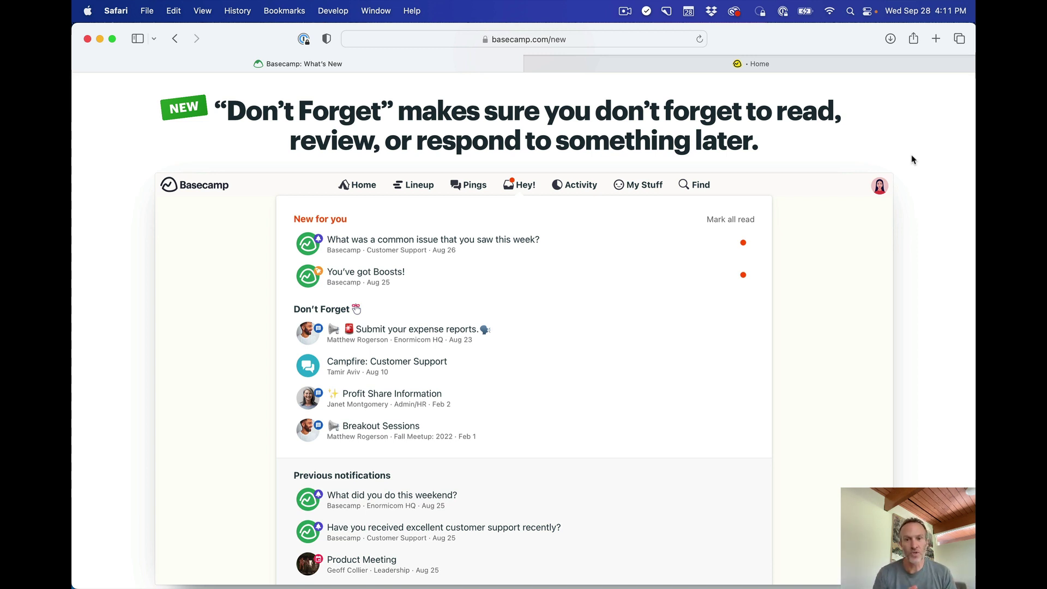
Save the 'Re: CA 592-PTE Amended' mention from the Hey! list to Don't Forget.
left_click(860, 64)
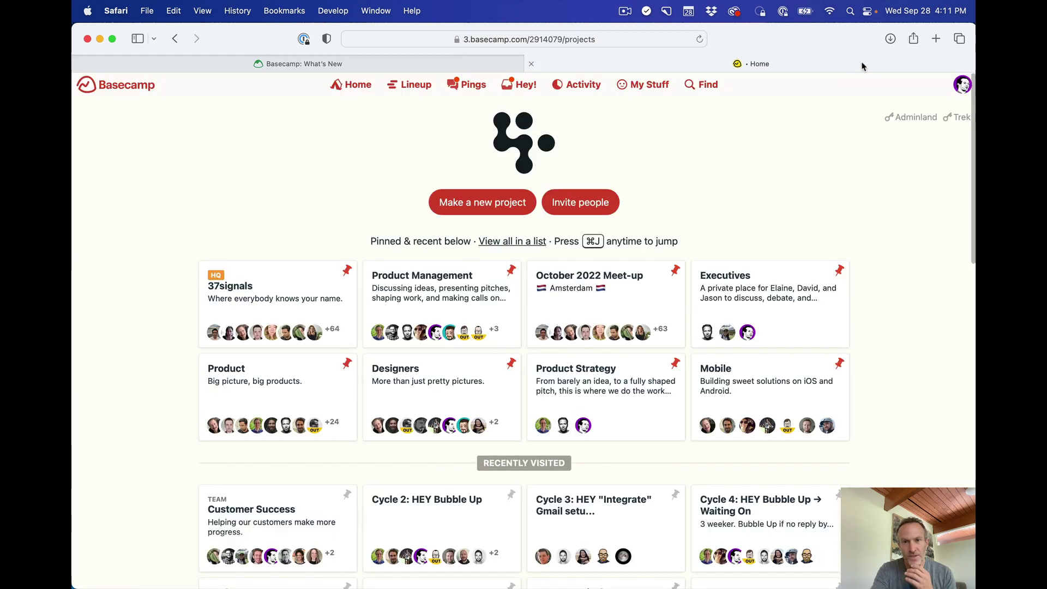
left_click(528, 87)
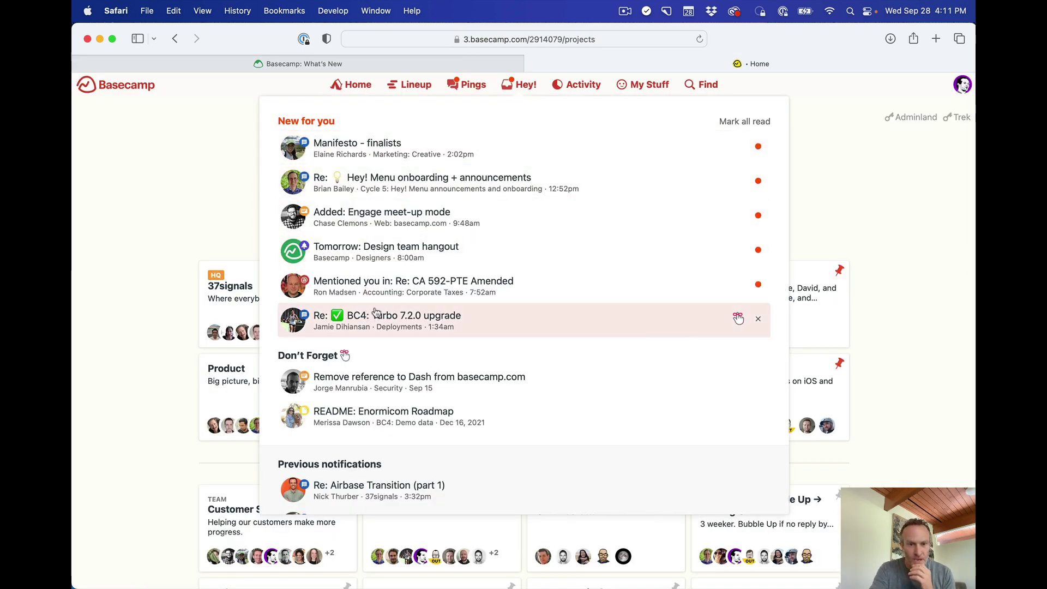
scroll(466, 297, "down", 1)
scroll(467, 297, "down", 4)
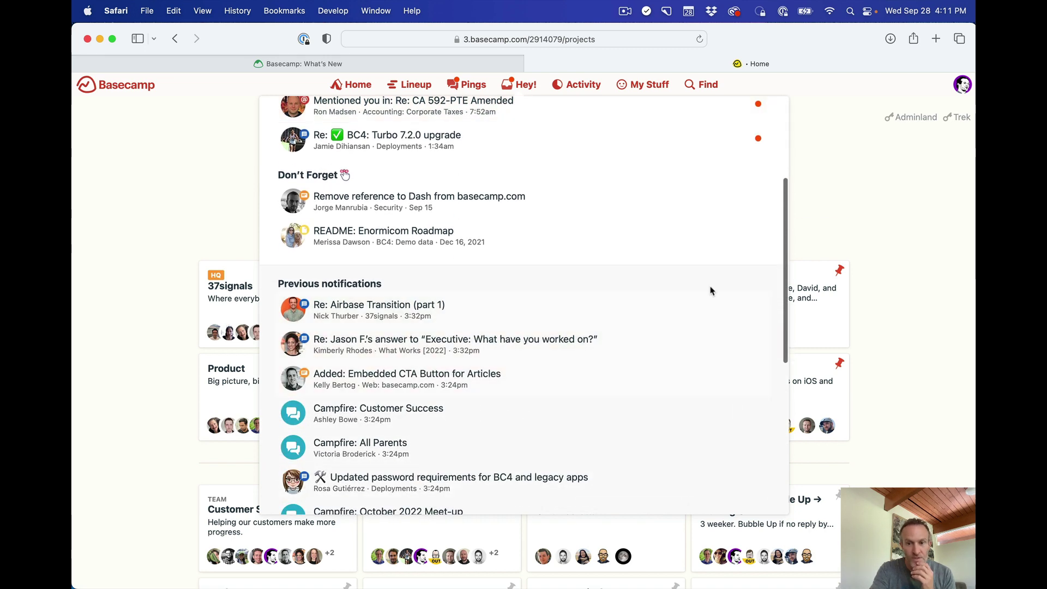
scroll(760, 284, "up", 5)
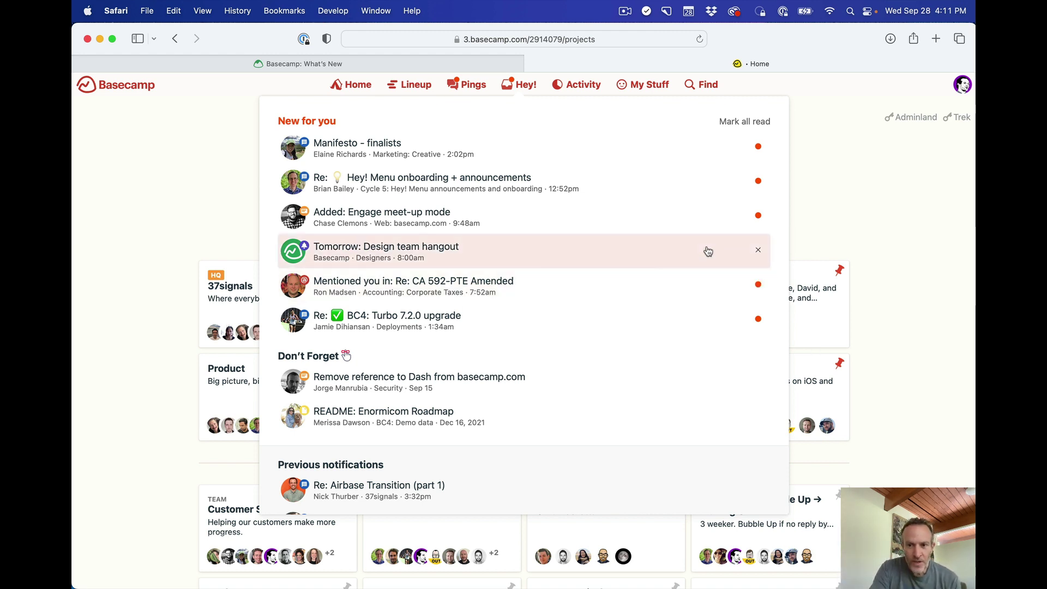
mouse_move(717, 283)
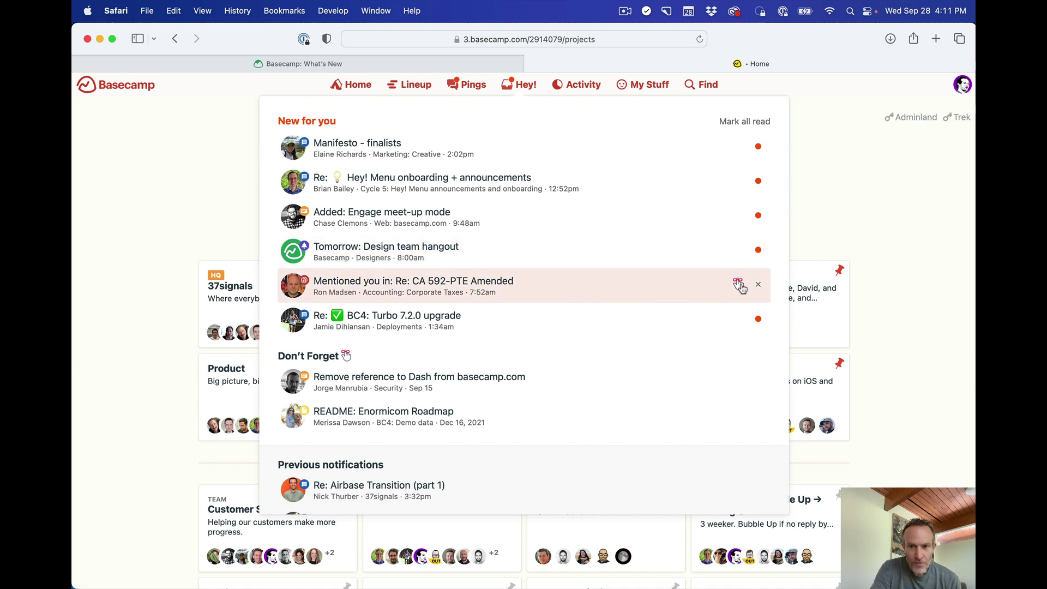
left_click(739, 284)
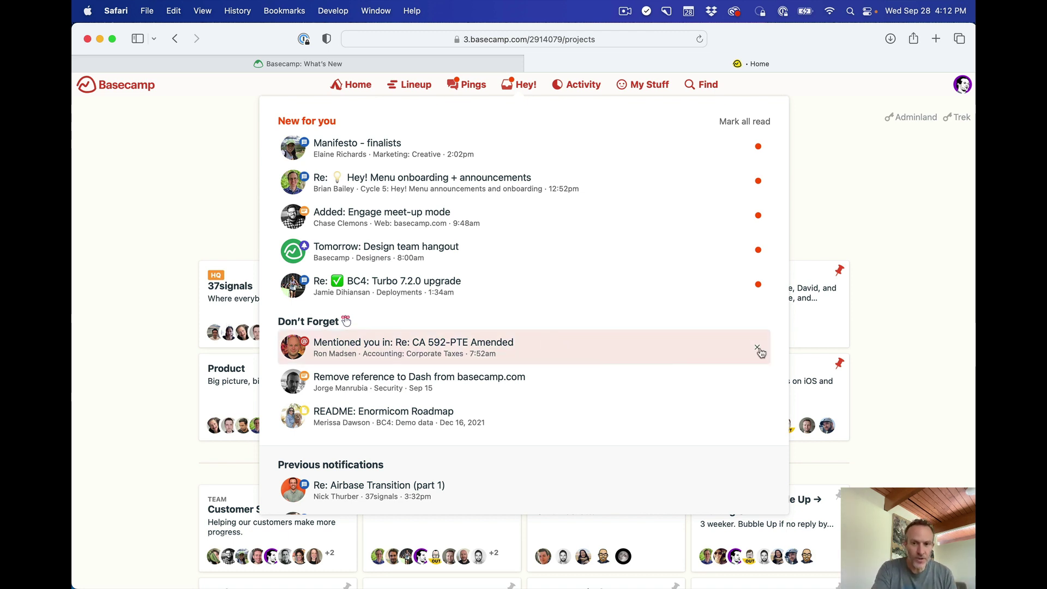
Open the Limit unreads of "/my/readings.json" message on the Mobile project's Message Board.
left_click(932, 247)
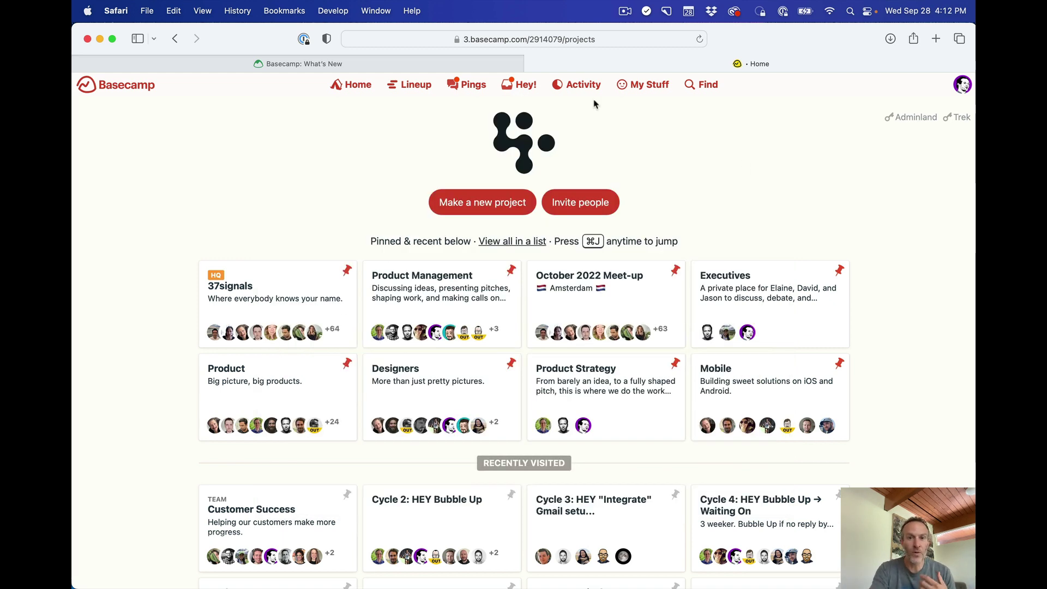
left_click(525, 85)
left_click(823, 141)
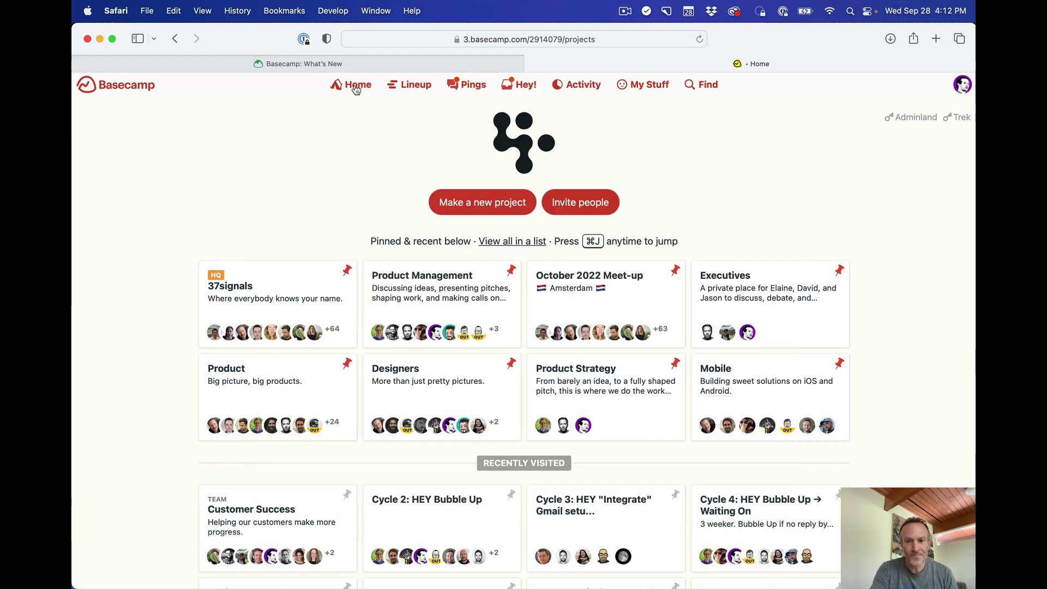
left_click(745, 384)
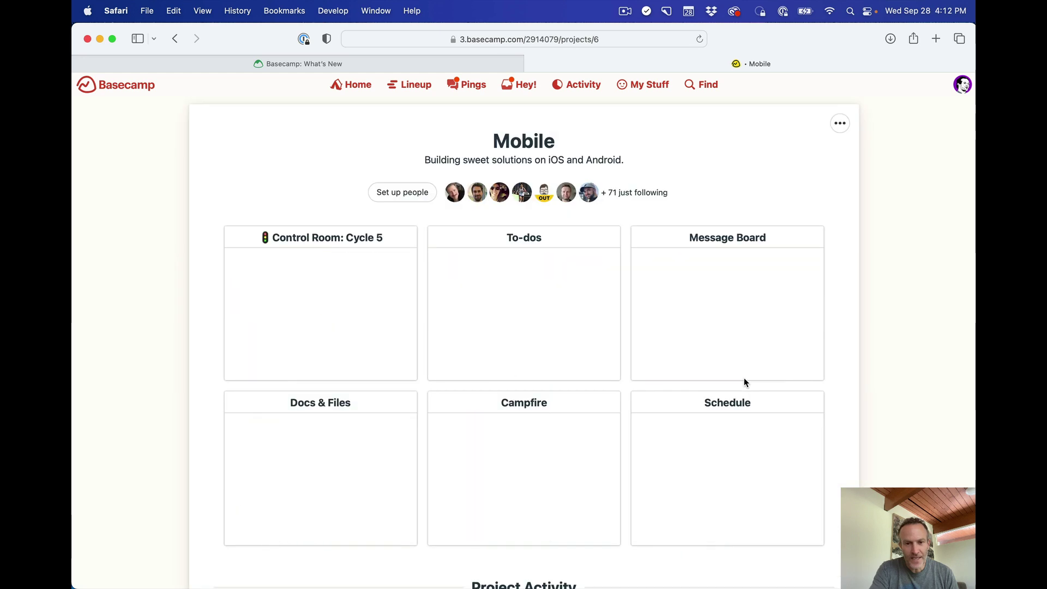
left_click(740, 285)
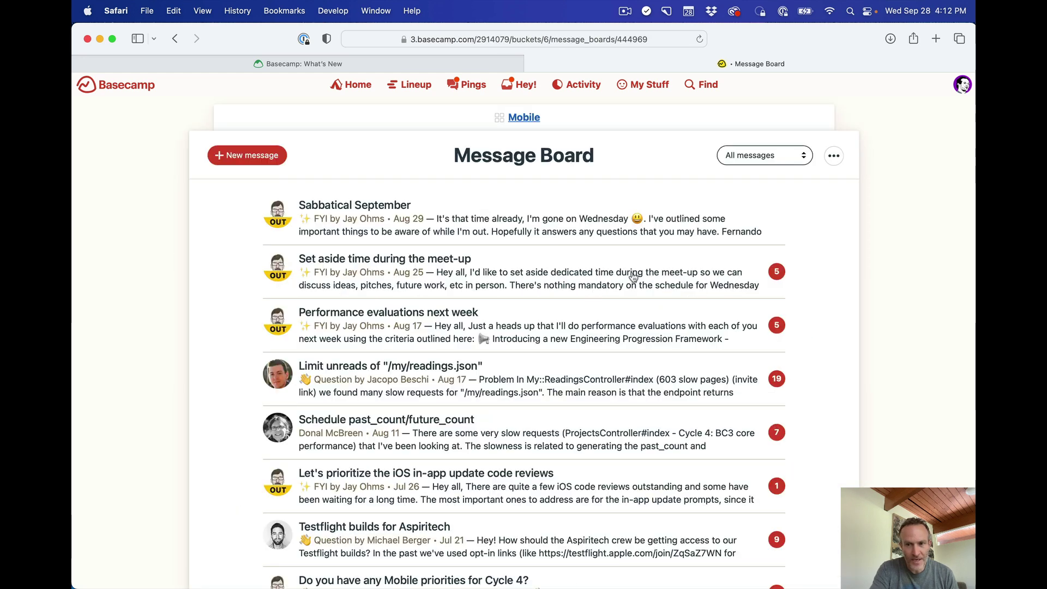
left_click(615, 382)
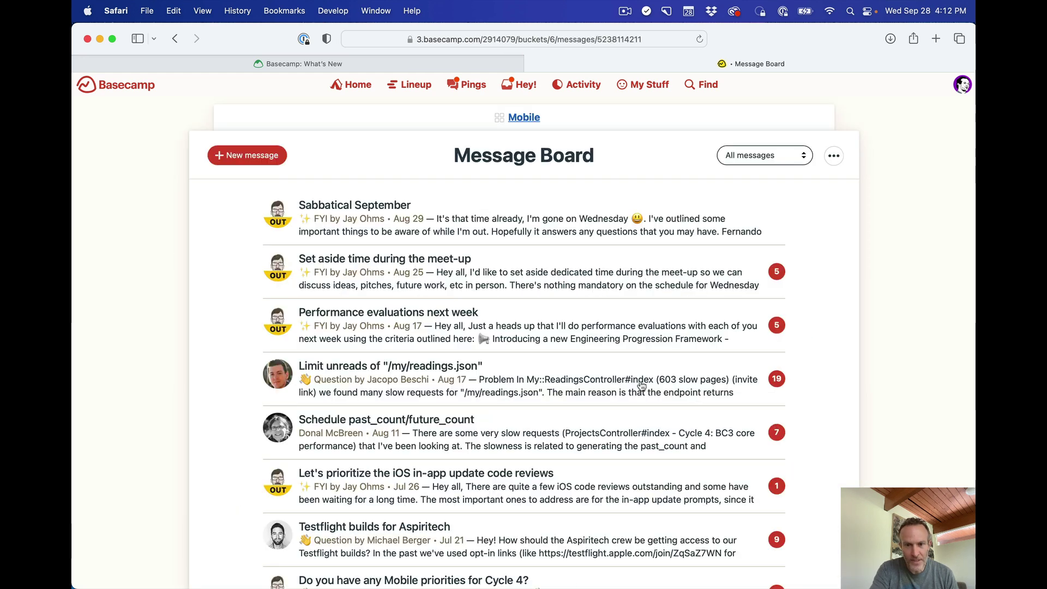
Add the Aug 18 reply to Don't Forget and reopen it from Hey! > Don't Forget.
scroll(697, 394, "down", 20)
scroll(776, 327, "up", 12)
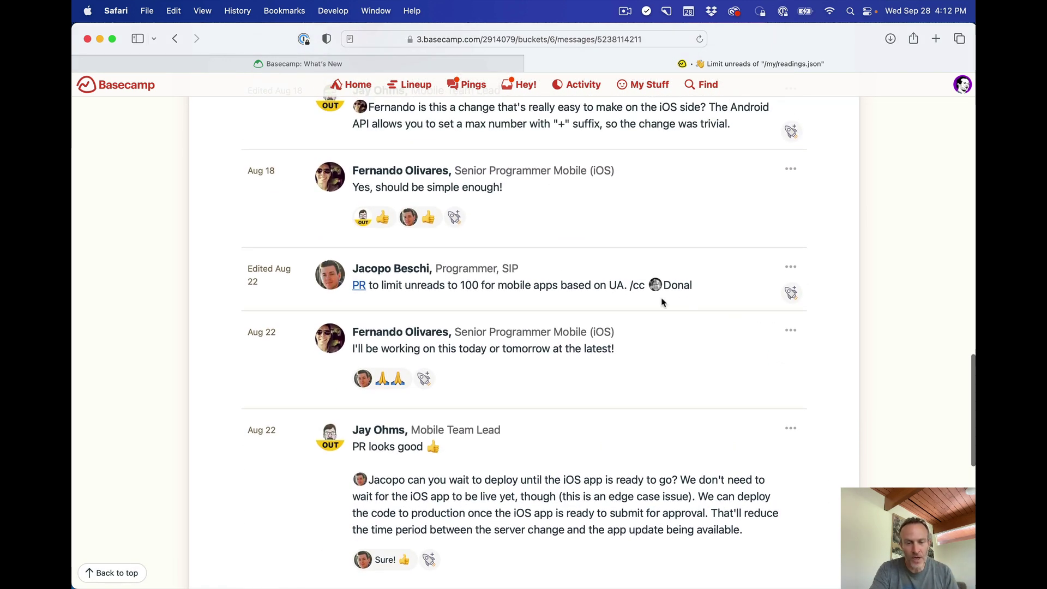
scroll(683, 297, "up", 2)
left_click(790, 256)
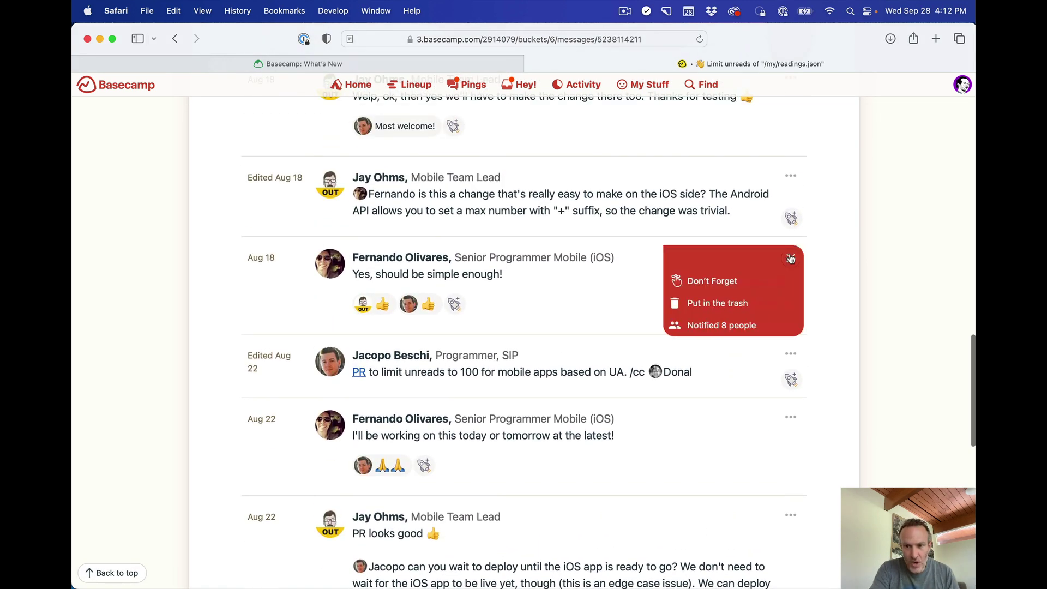
left_click(731, 285)
left_click(532, 92)
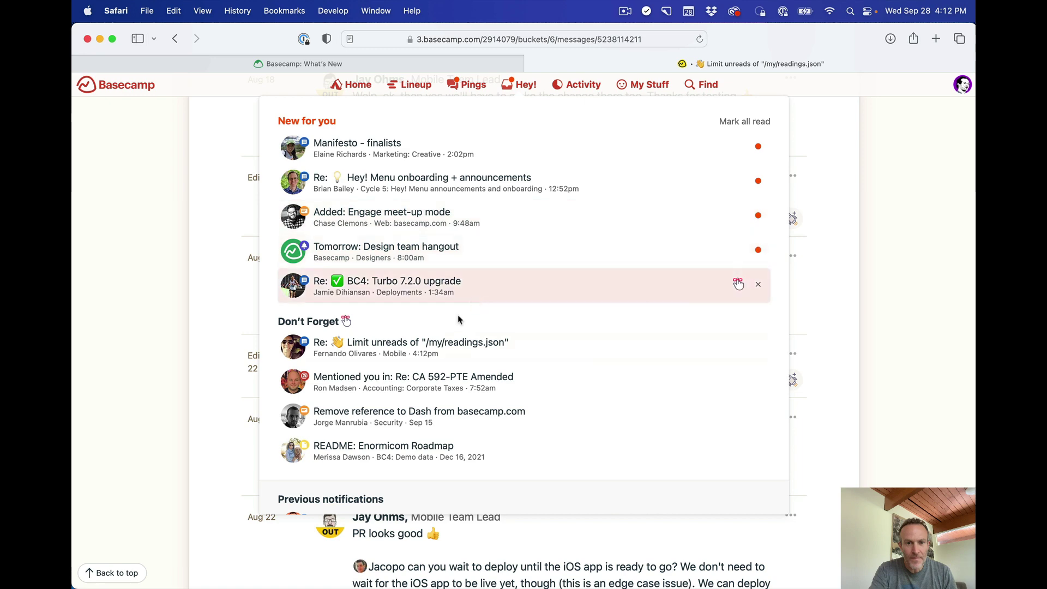
left_click(632, 337)
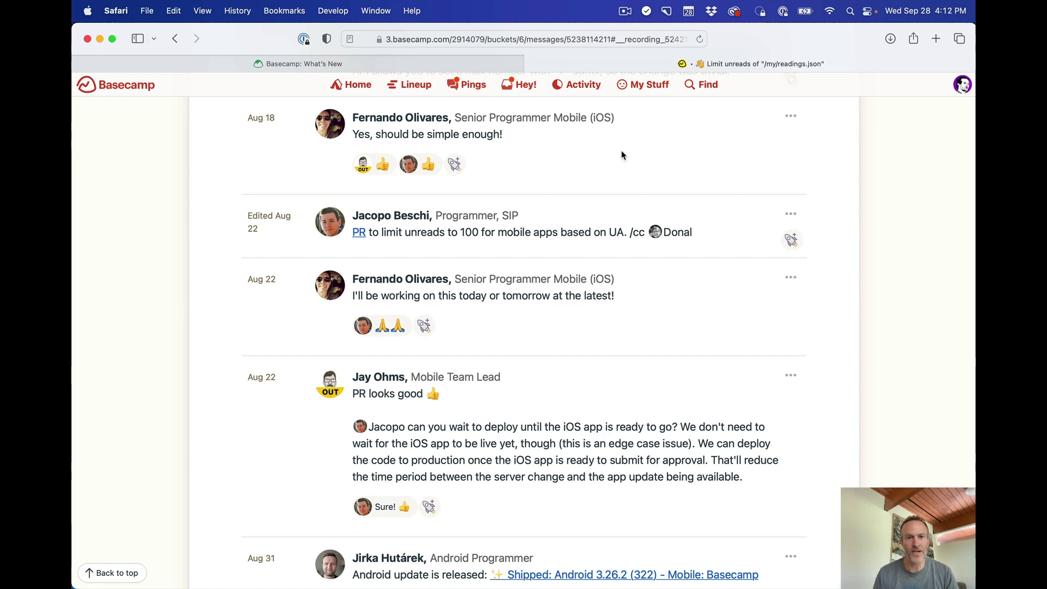
Scroll What's New to the section on adding multiple tool instances.
left_click(401, 66)
scroll(719, 222, "down", 10)
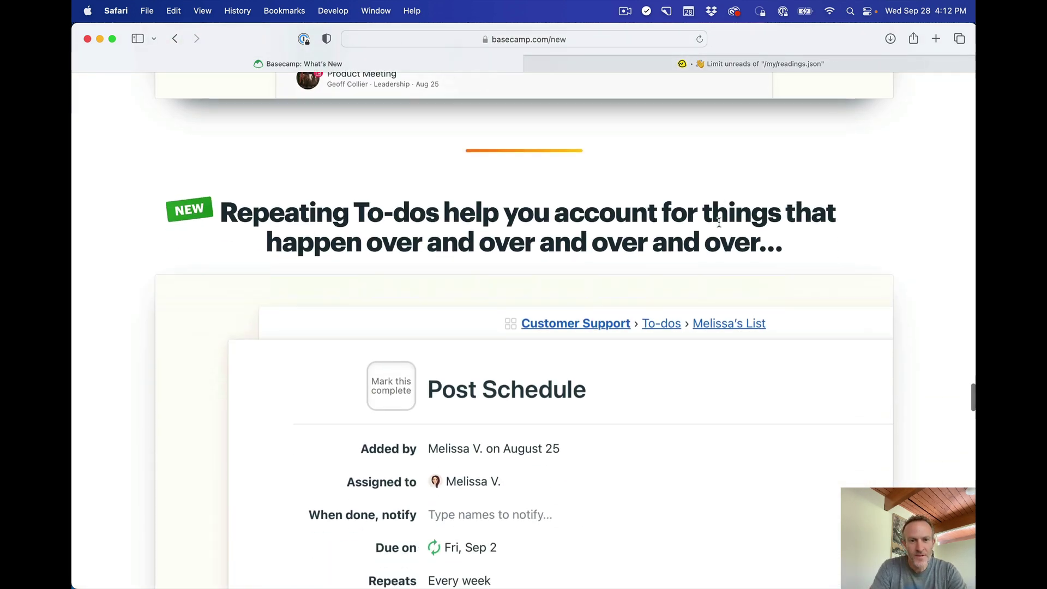
scroll(719, 222, "down", 4)
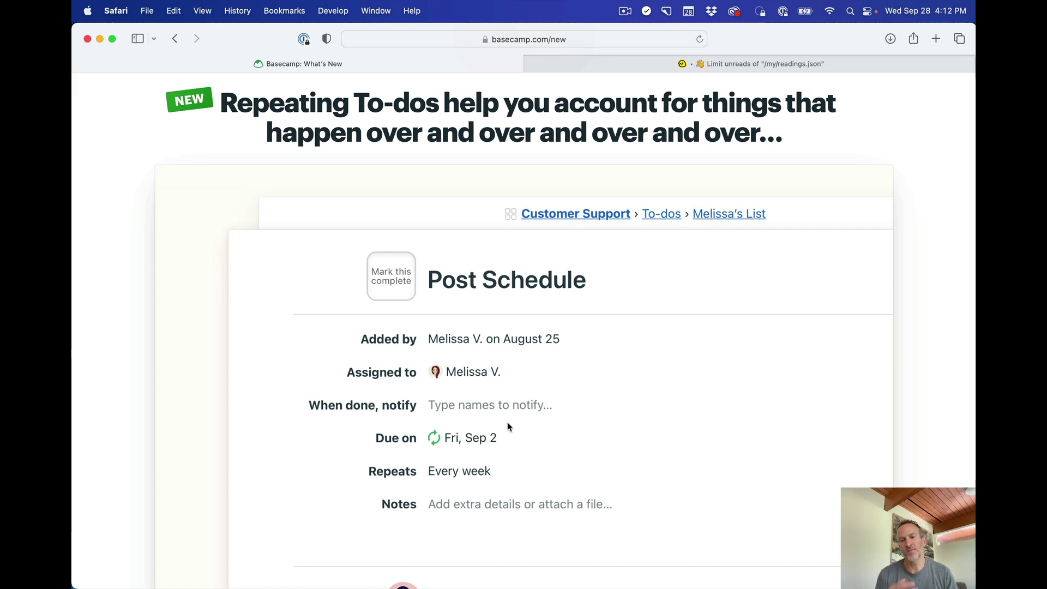
scroll(810, 411, "down", 10)
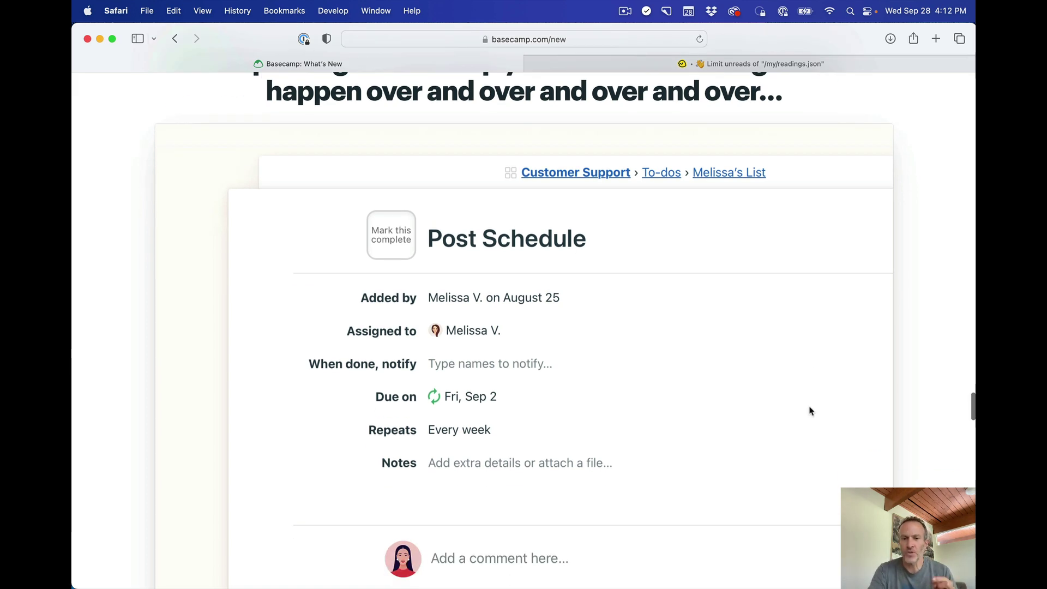
scroll(810, 411, "down", 5)
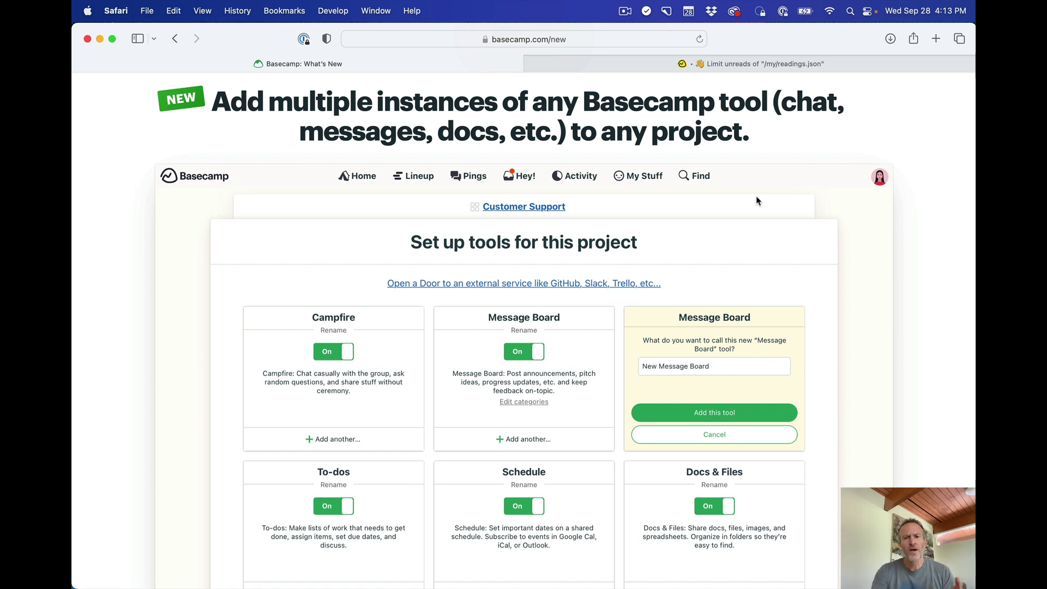
Switch between the Limit unreads thread and What's New tabs, ending on the thread.
left_click(803, 58)
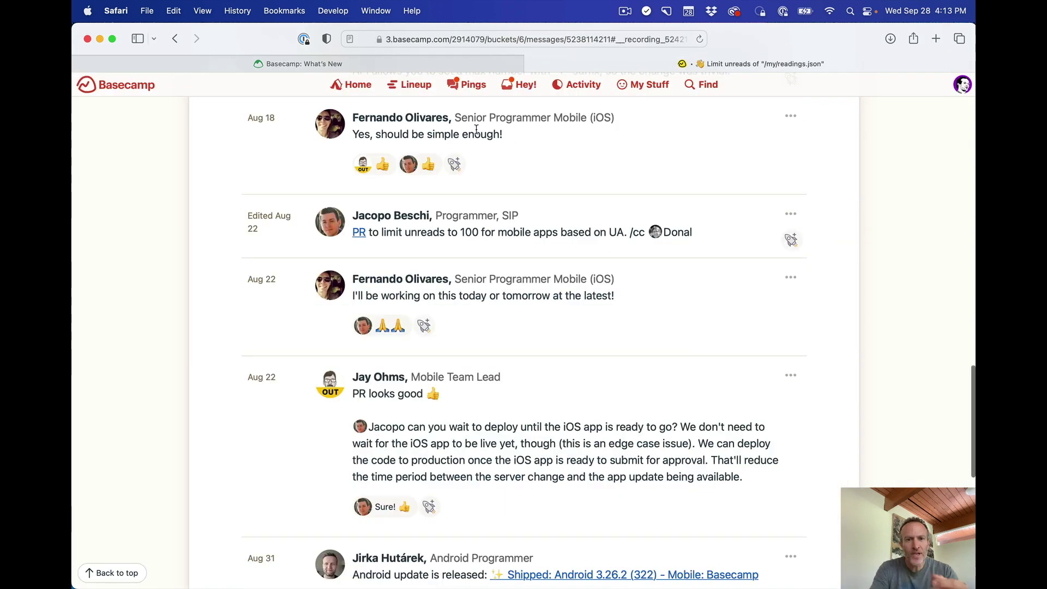
left_click(356, 63)
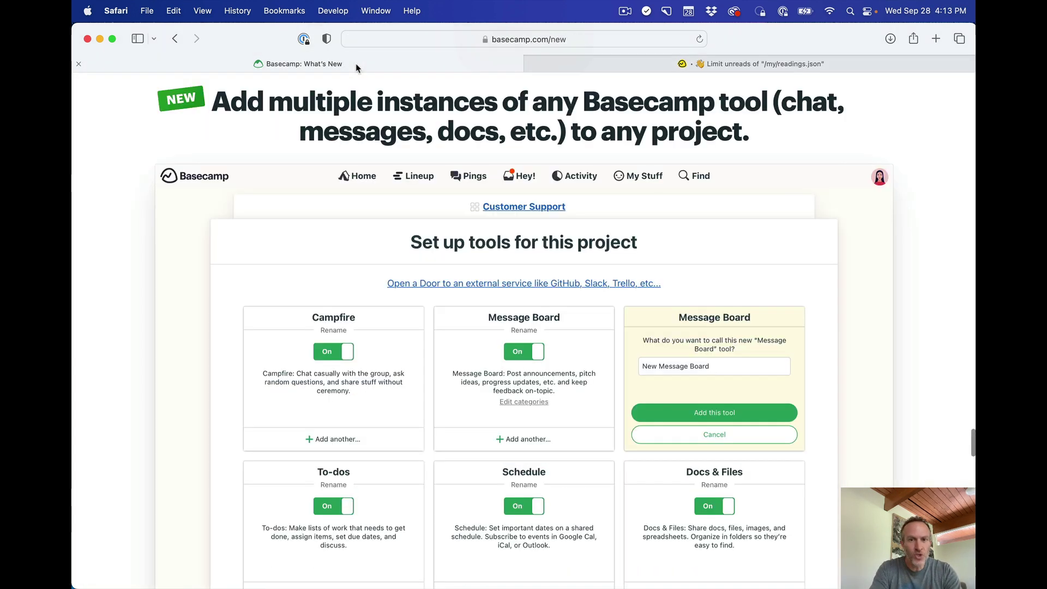
left_click(605, 67)
From Home, jump to the What Works [2022] project with a ⌘J 'what' search.
left_click(355, 85)
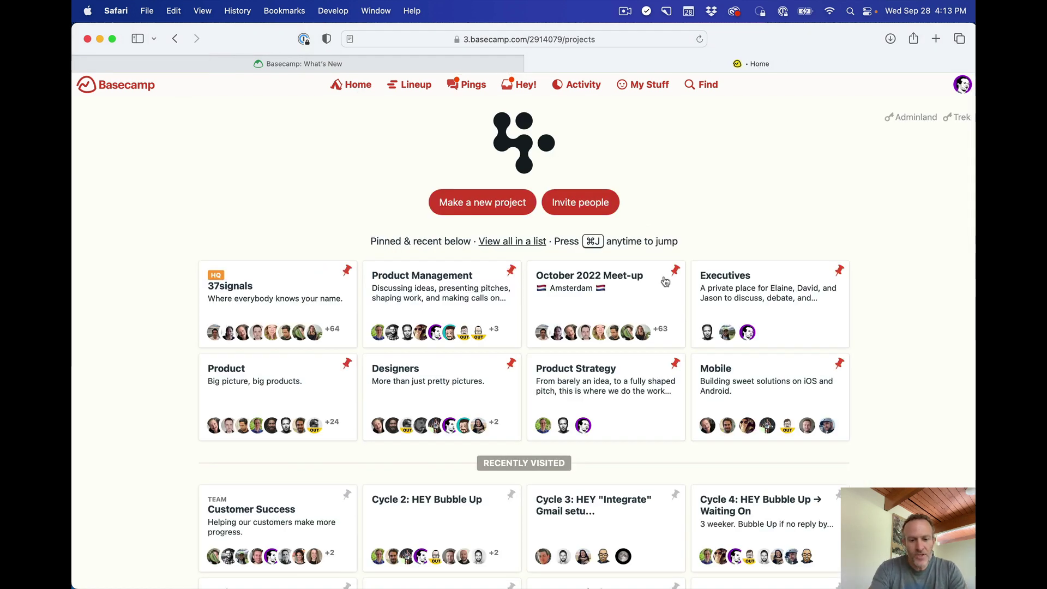
key("super+j")
type("what")
key("Down")
key("Down")
key("Down")
key("Down")
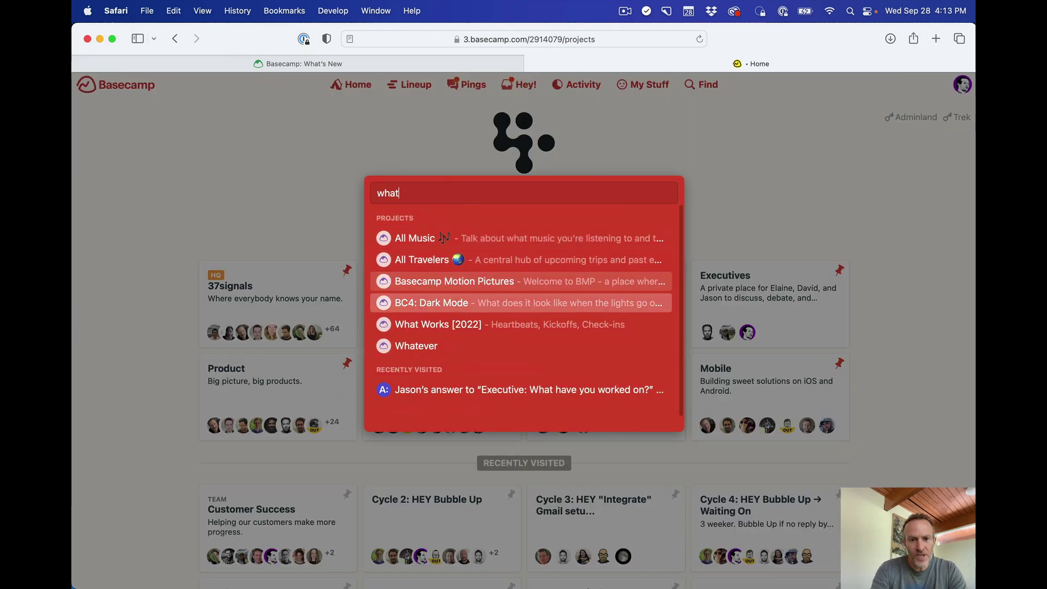
key("Return")
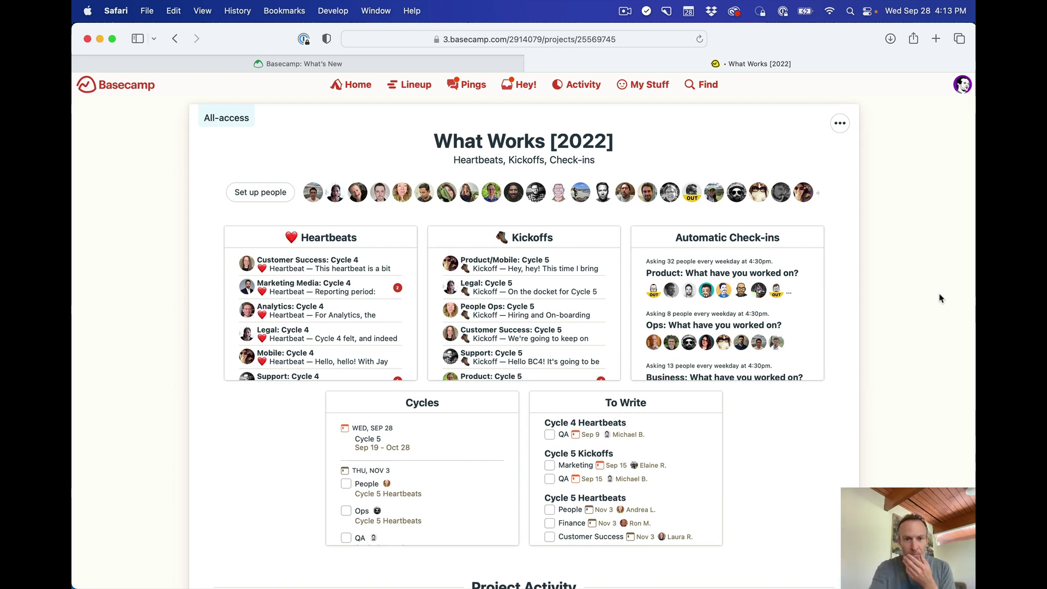
Open the Heartbeats board and skim the Cycle 4 and Cycle 3 heartbeats.
left_click(359, 240)
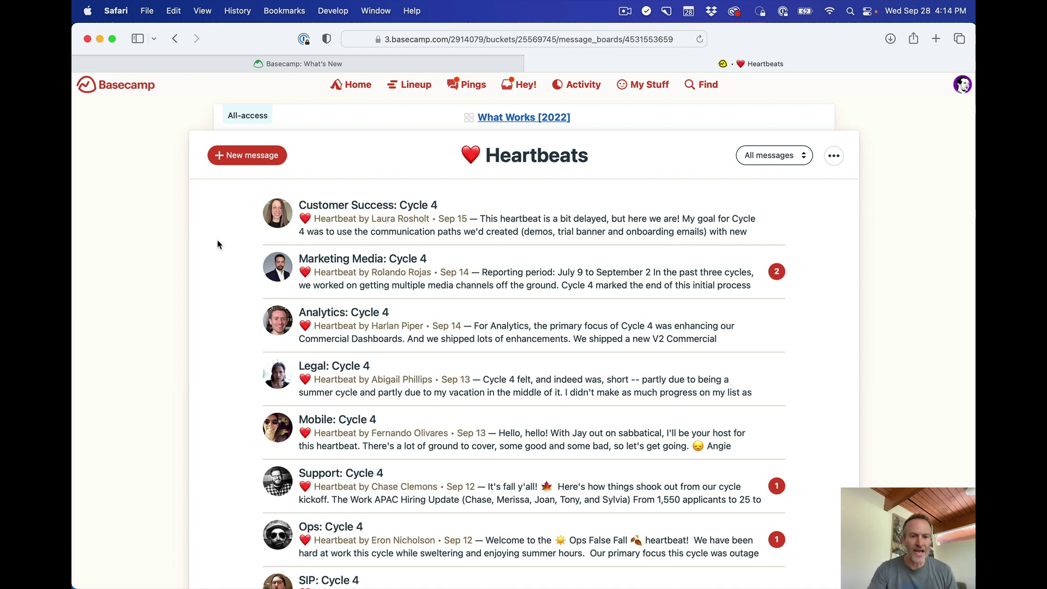
scroll(218, 240, "down", 20)
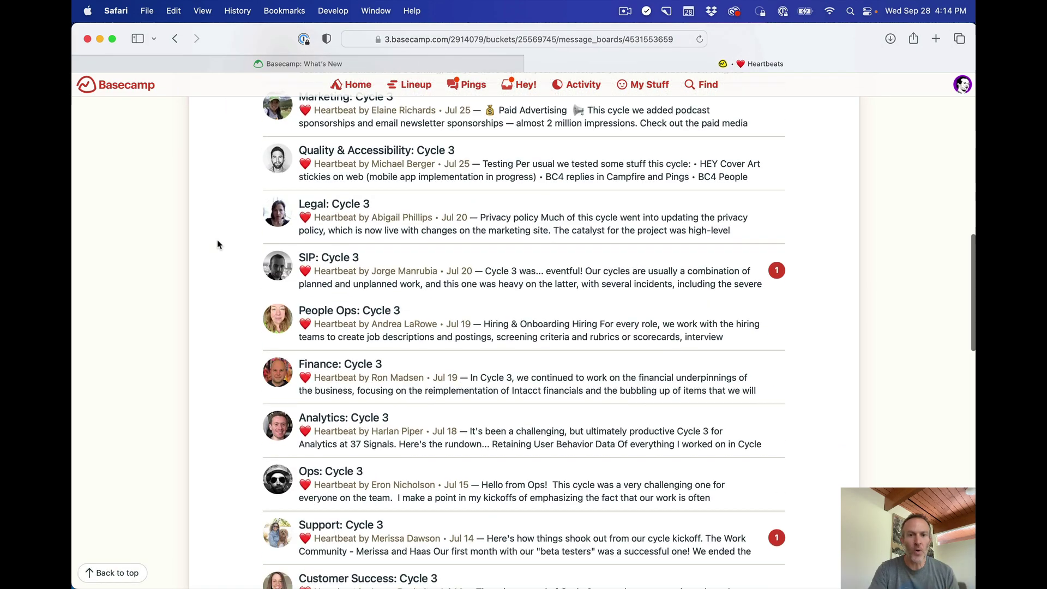
scroll(217, 244, "up", 20)
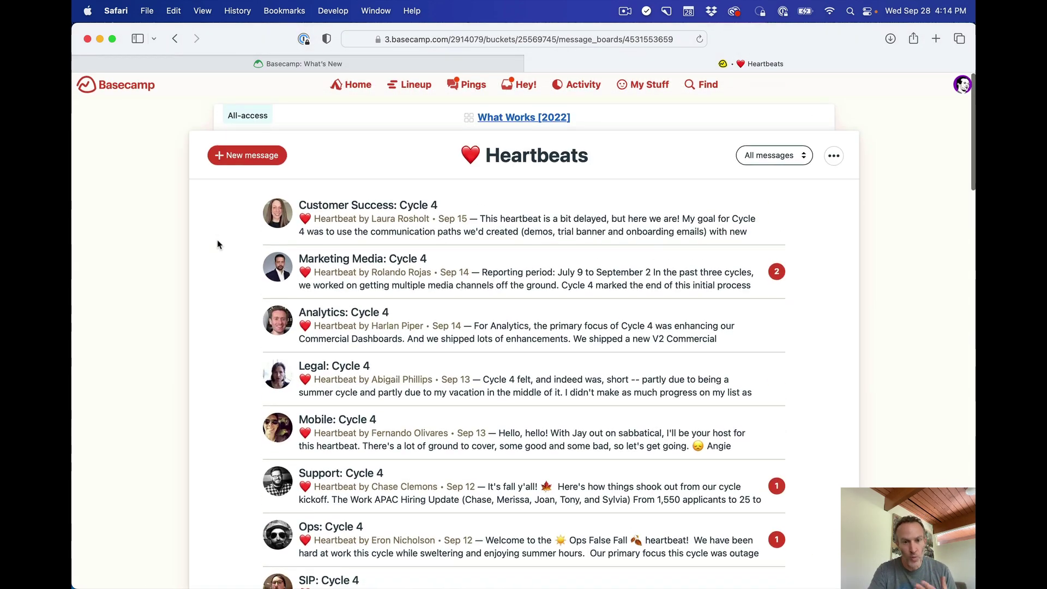
View the Kickoffs board's Cycle 5 kickoffs, then return to the What Works [2022] overview.
left_click(388, 122)
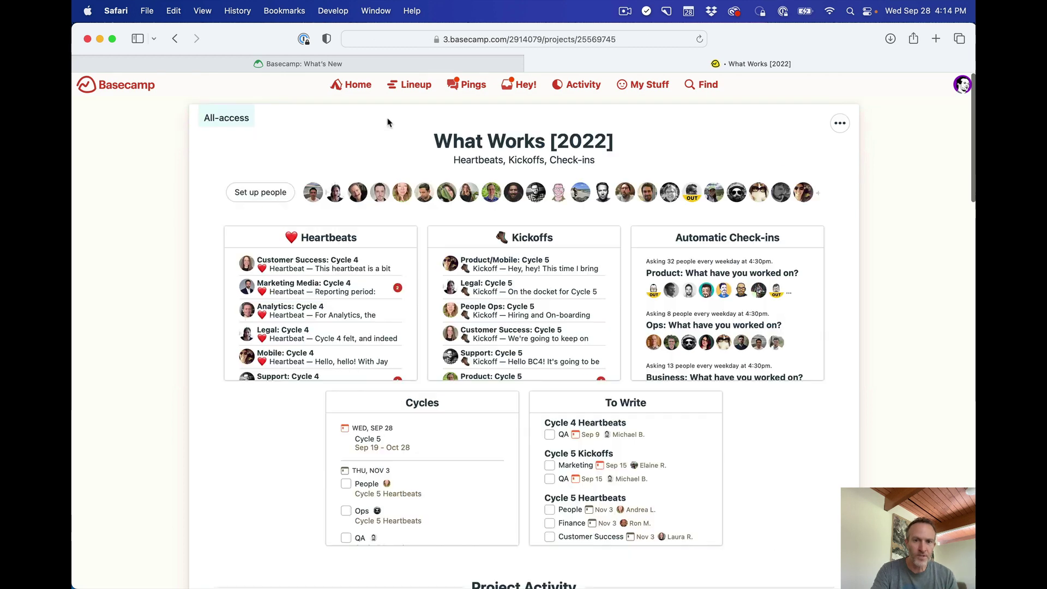
left_click(547, 238)
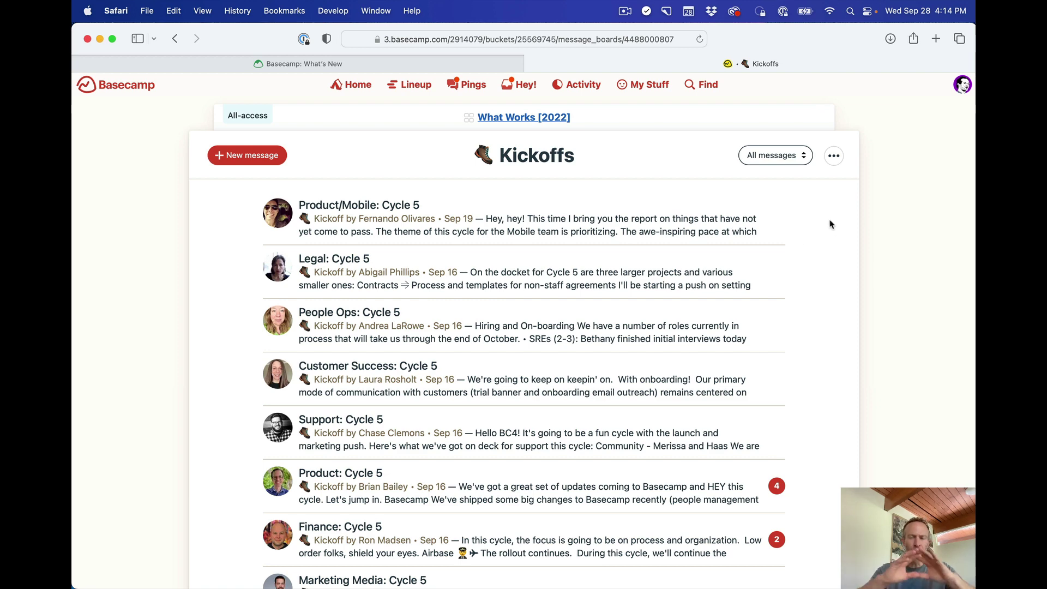
left_click(696, 123)
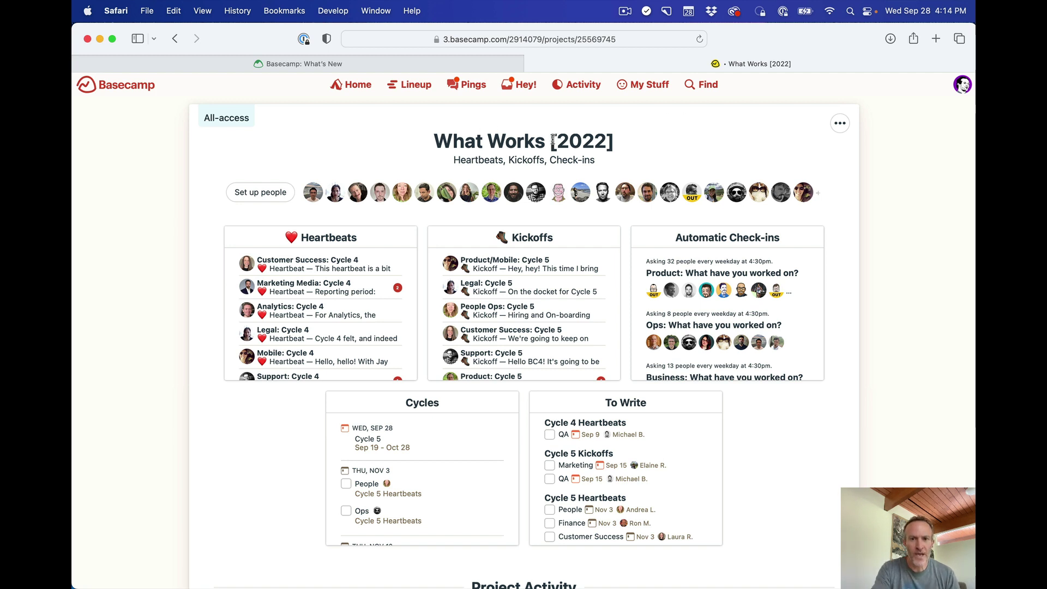
left_click_drag(550, 140, 619, 140)
left_click(660, 142)
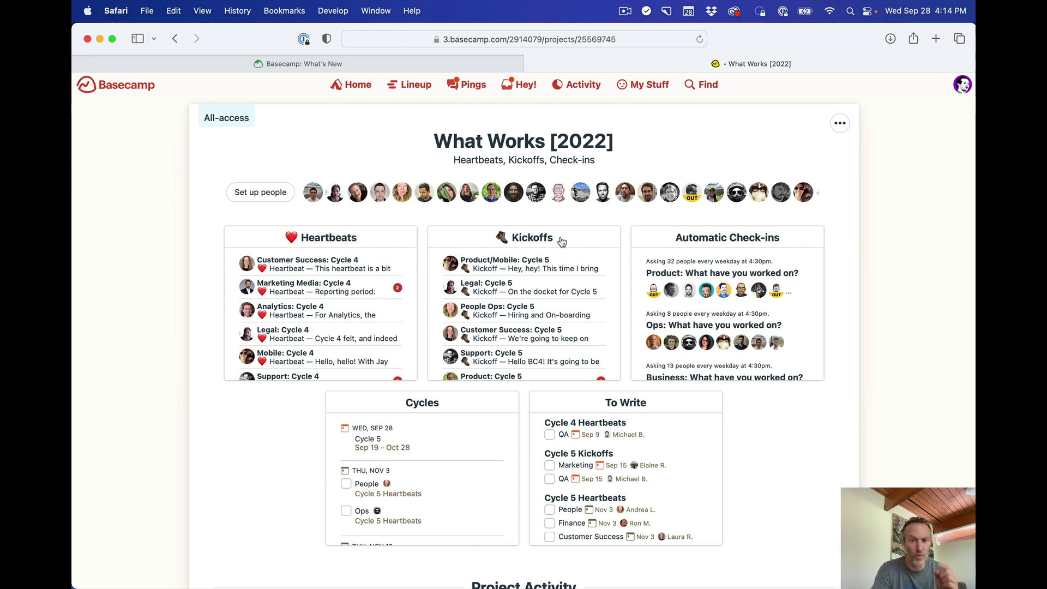
left_click(840, 123)
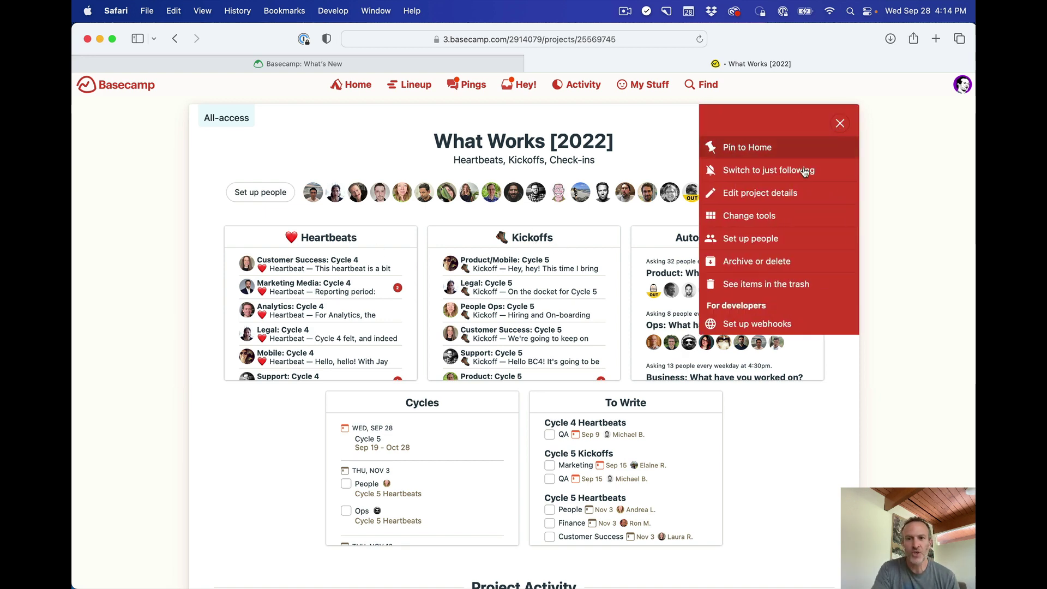
left_click(771, 217)
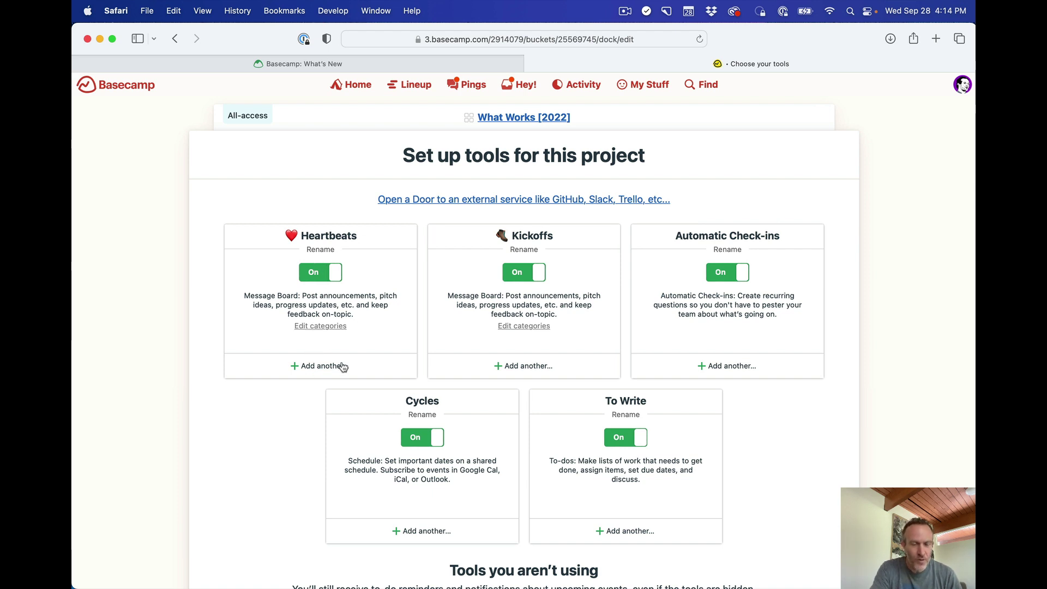
left_click(528, 367)
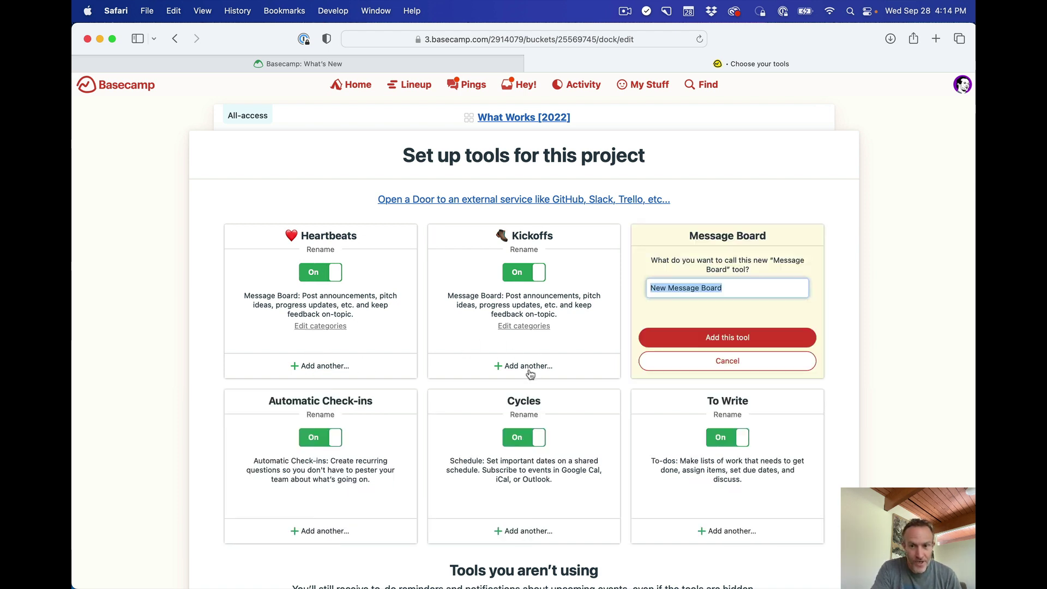
left_click(727, 360)
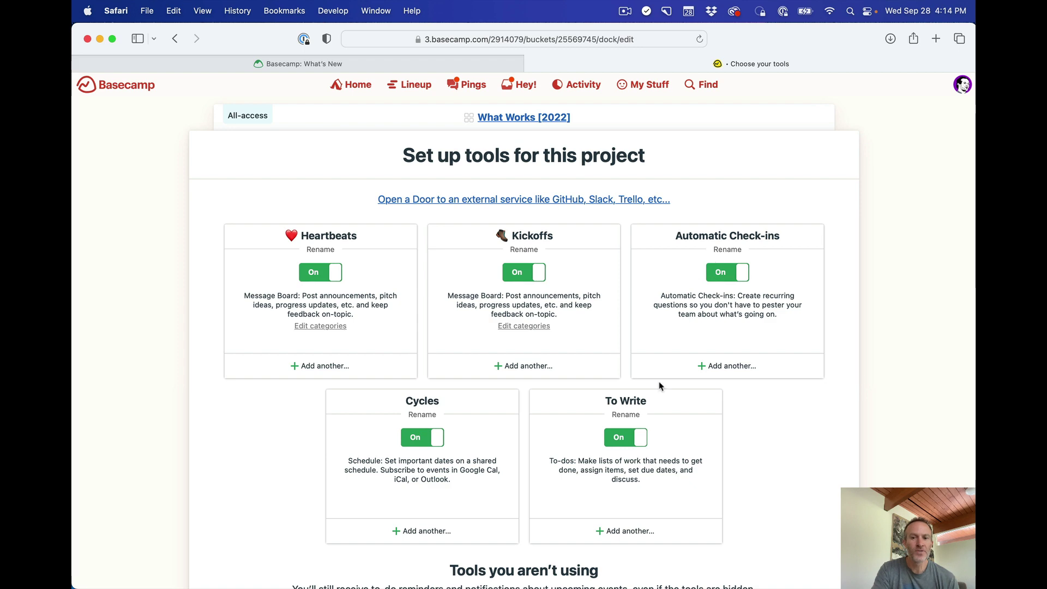
left_click(662, 116)
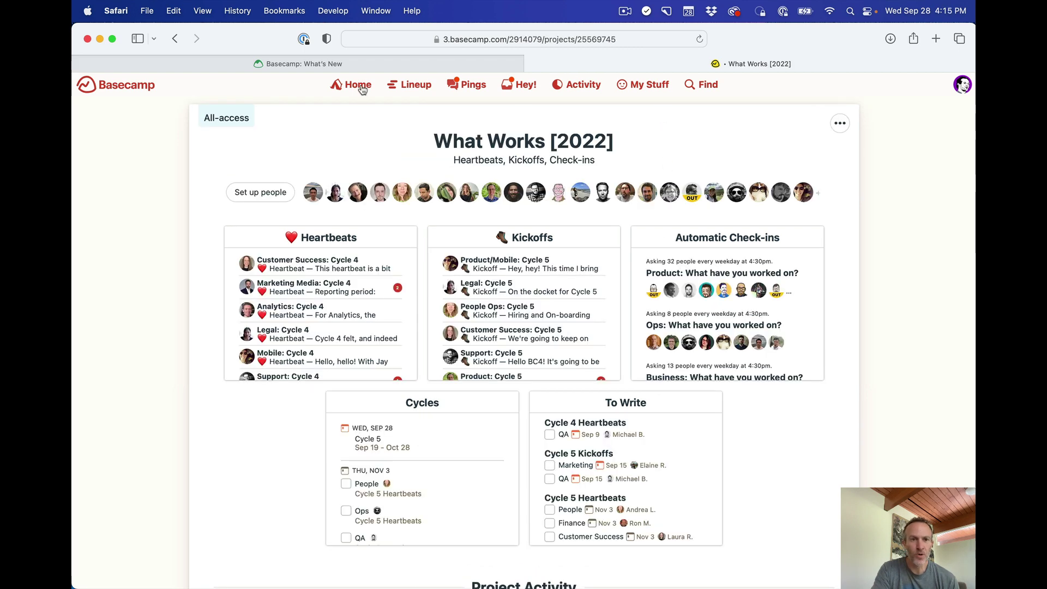
Read What's New on centralized people management, then go back to What Works [2022] and Home.
left_click(320, 64)
scroll(159, 334, "down", 10)
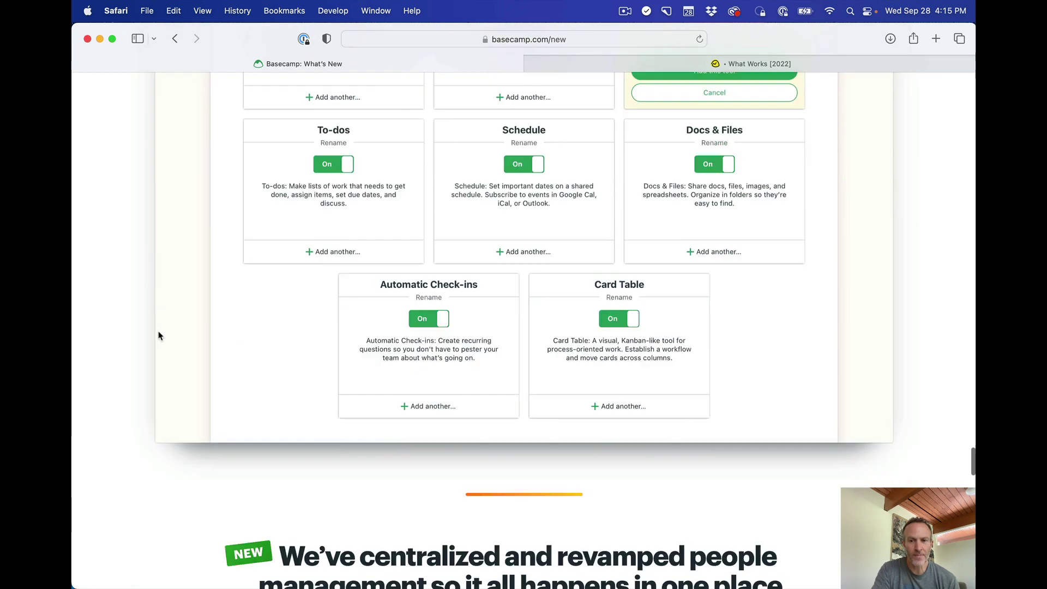
scroll(158, 334, "down", 8)
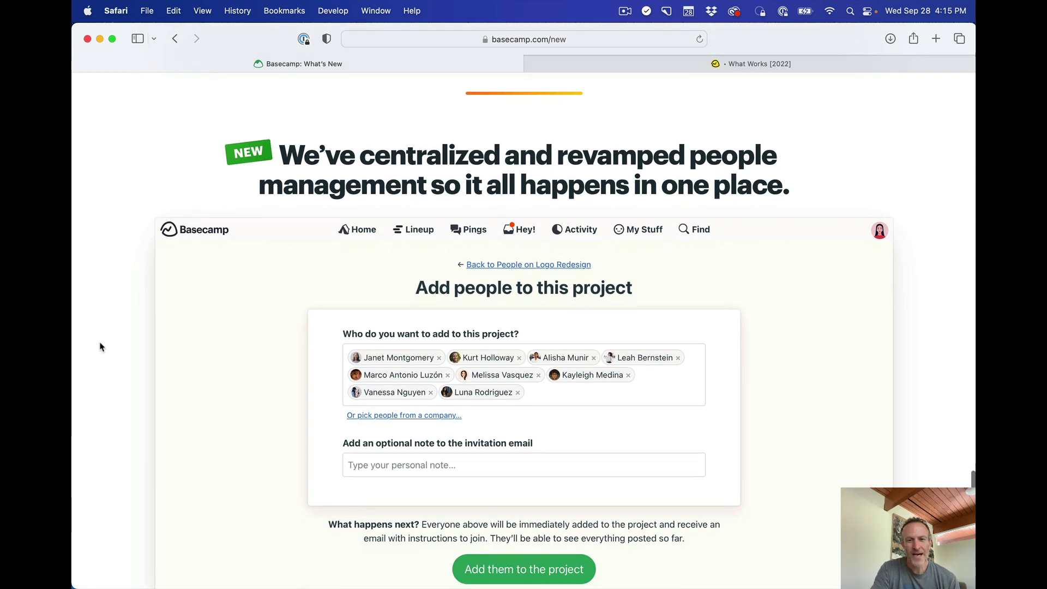
scroll(100, 347, "down", 2)
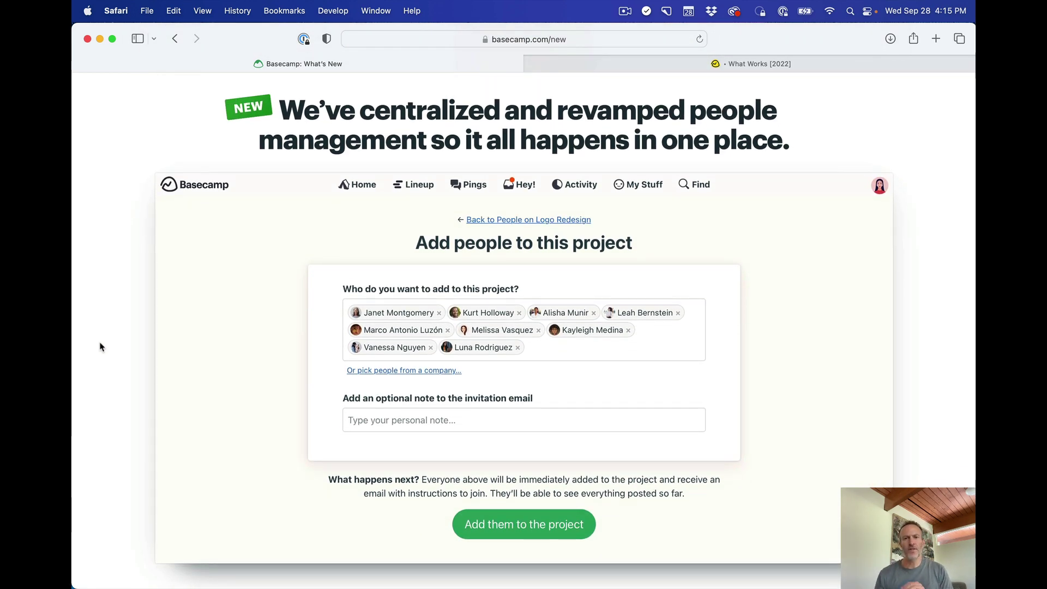
scroll(100, 347, "down", 5)
scroll(100, 347, "up", 5)
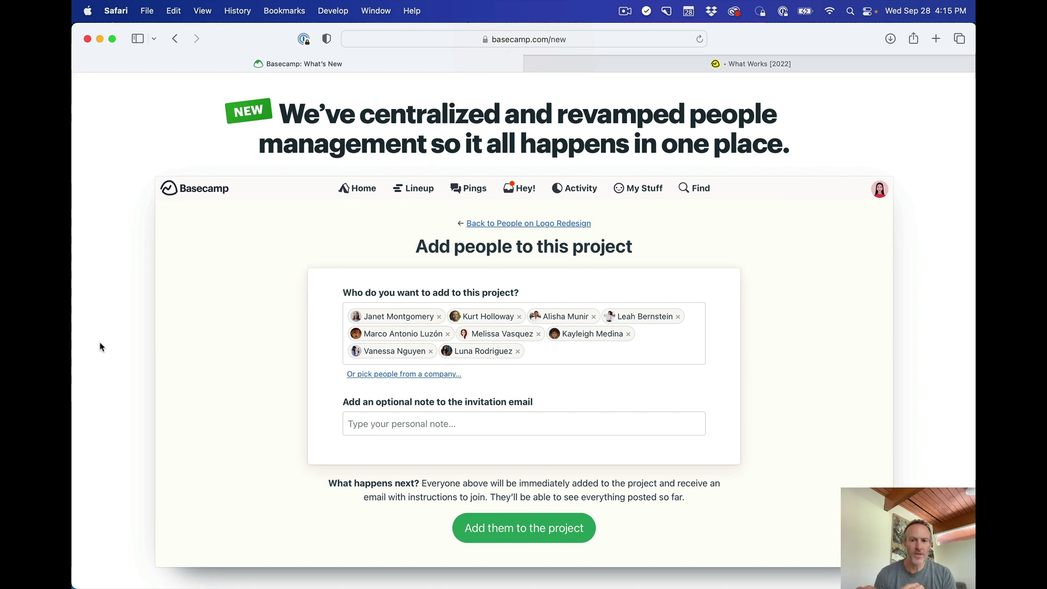
left_click(672, 70)
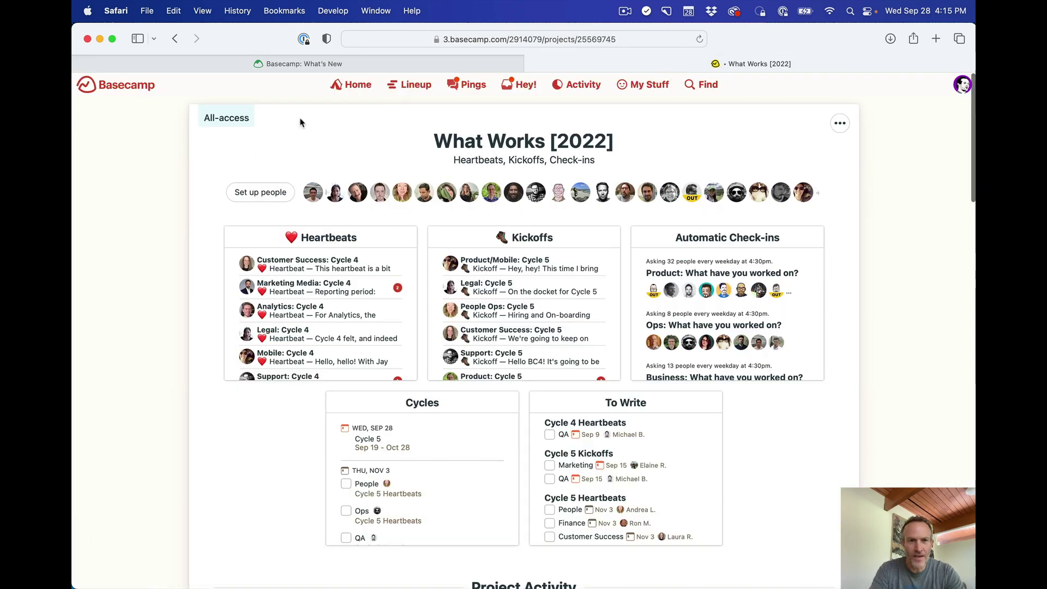
left_click(364, 86)
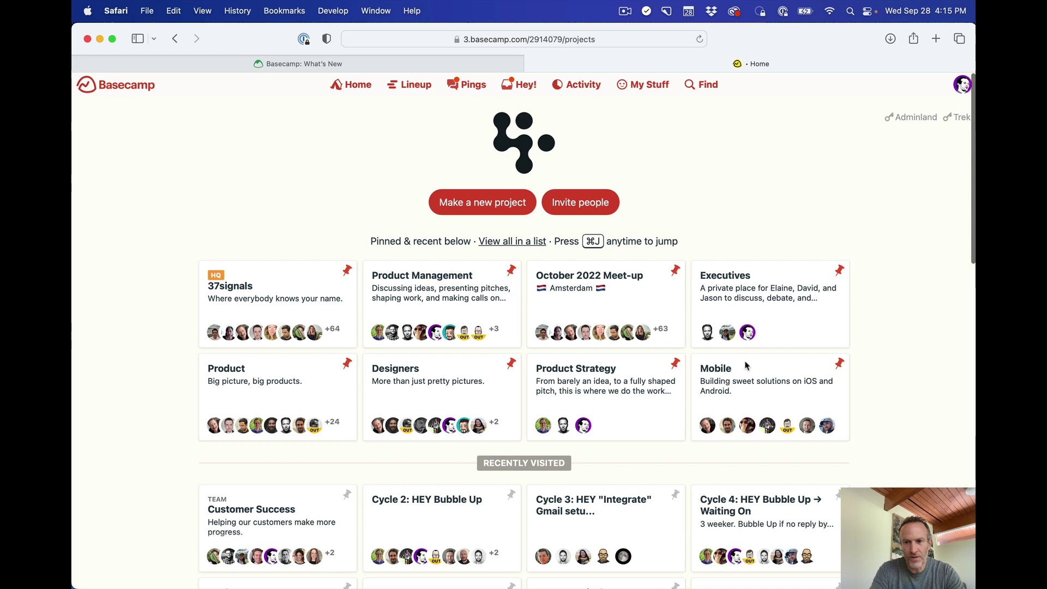
Open Product Strategy's people settings and enter two colleagues to add to the project.
left_click(644, 402)
left_click(493, 194)
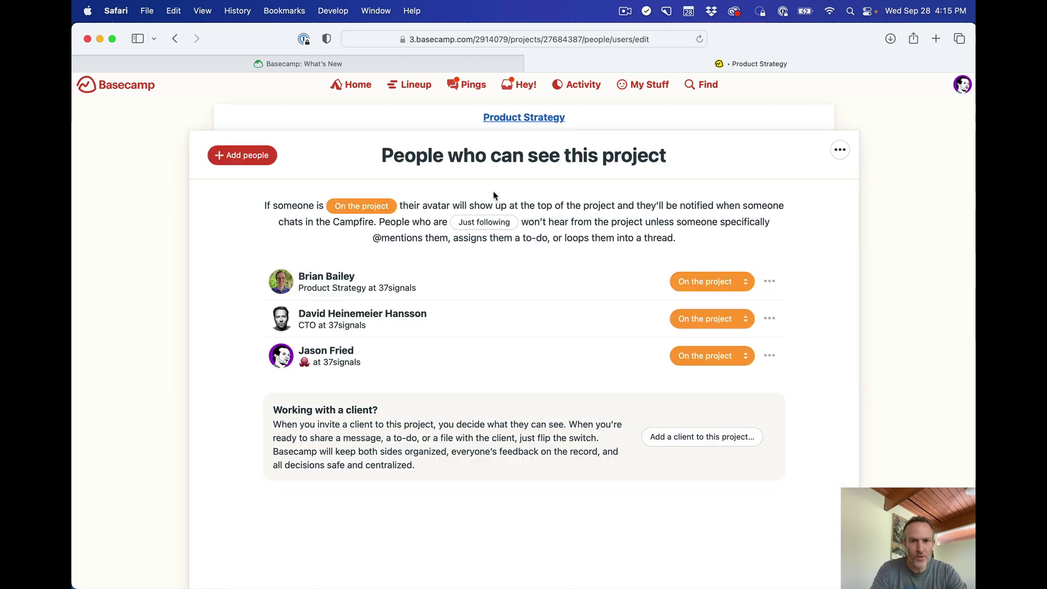
left_click(243, 155)
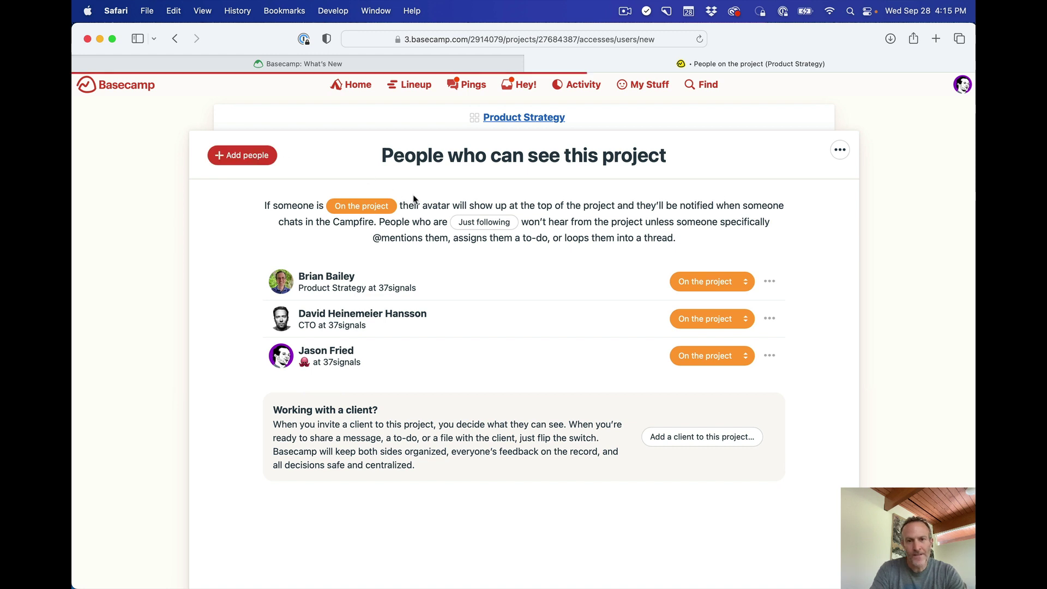
type("Rosa")
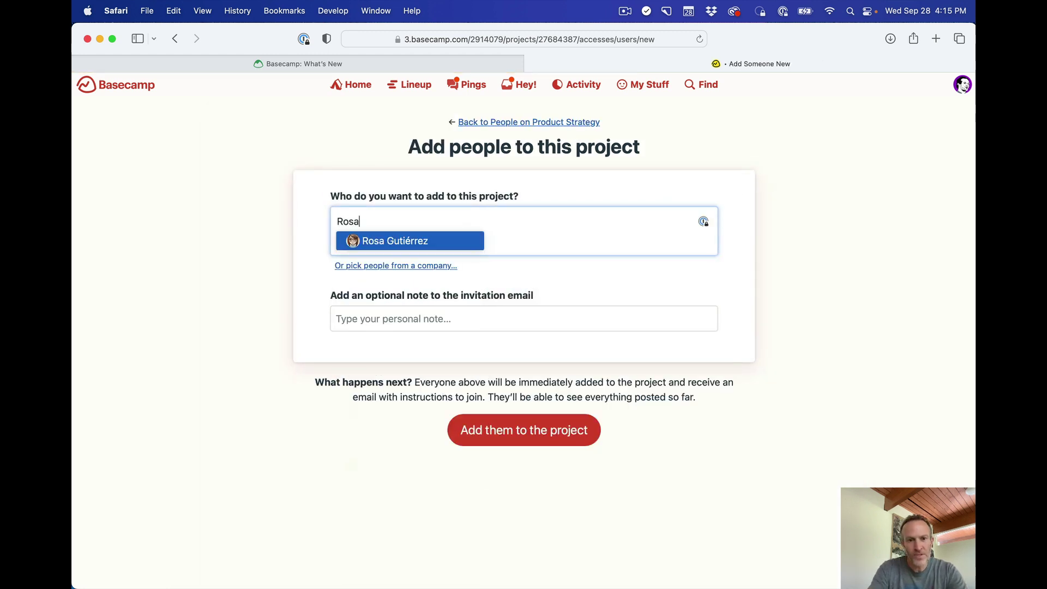
left_click(444, 238)
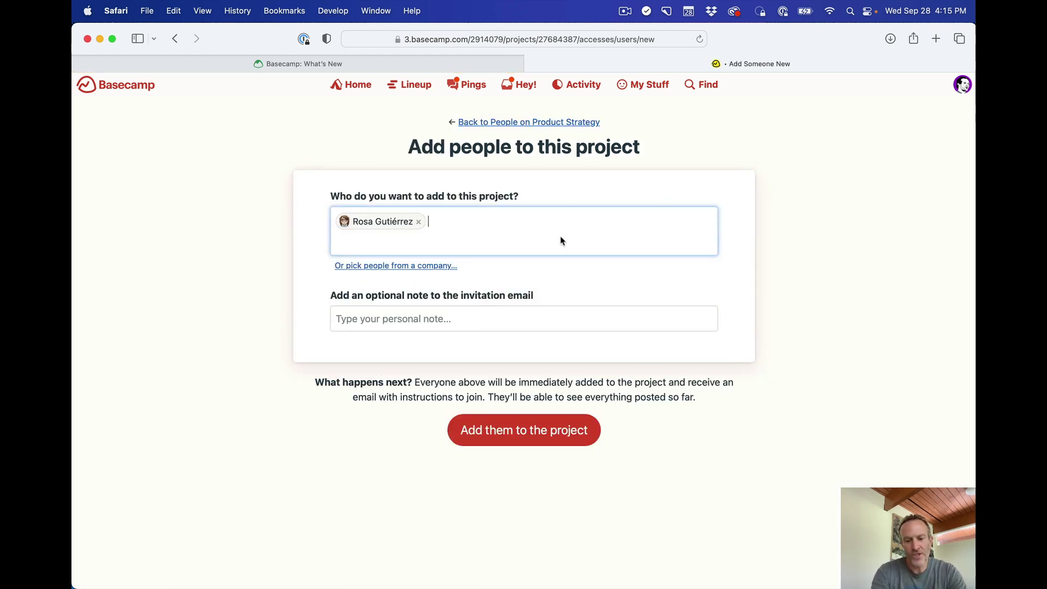
type("jz")
left_click(542, 241)
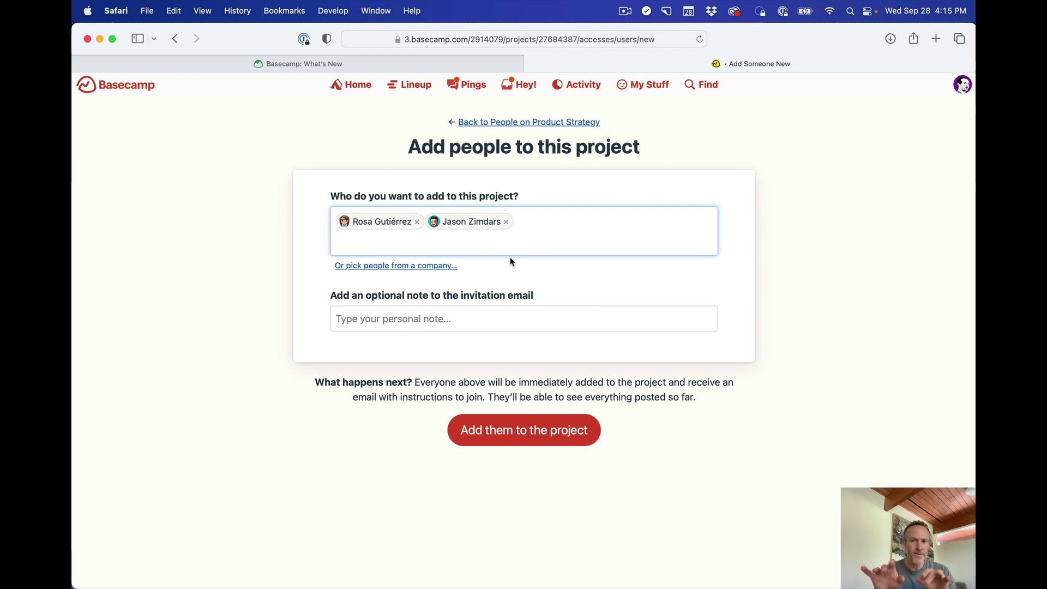
Try the 37signals company picker, select everyone then no one, dismiss it, and expand the note field.
left_click(408, 264)
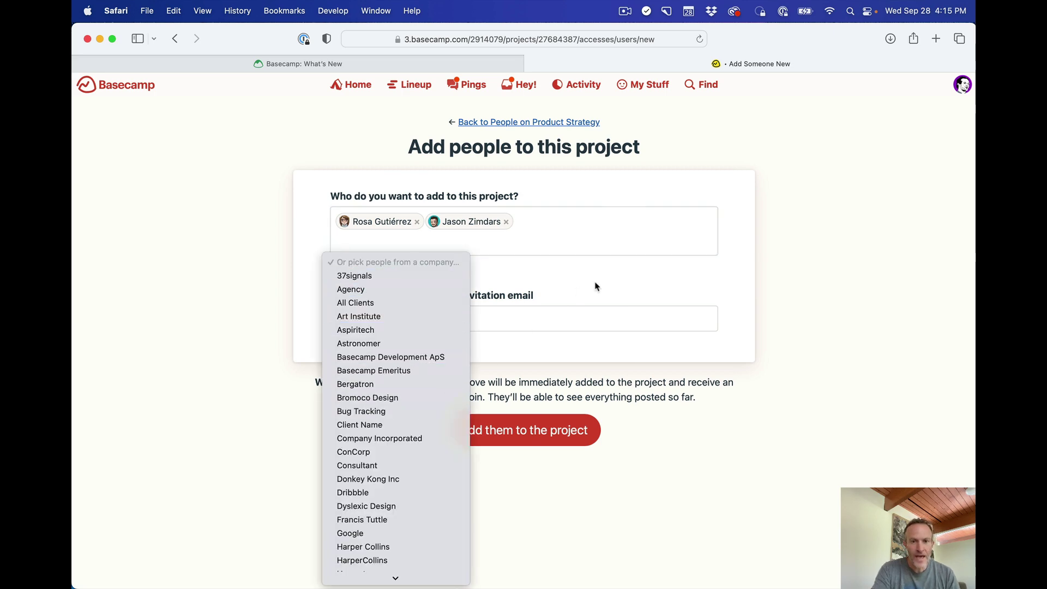
left_click(450, 276)
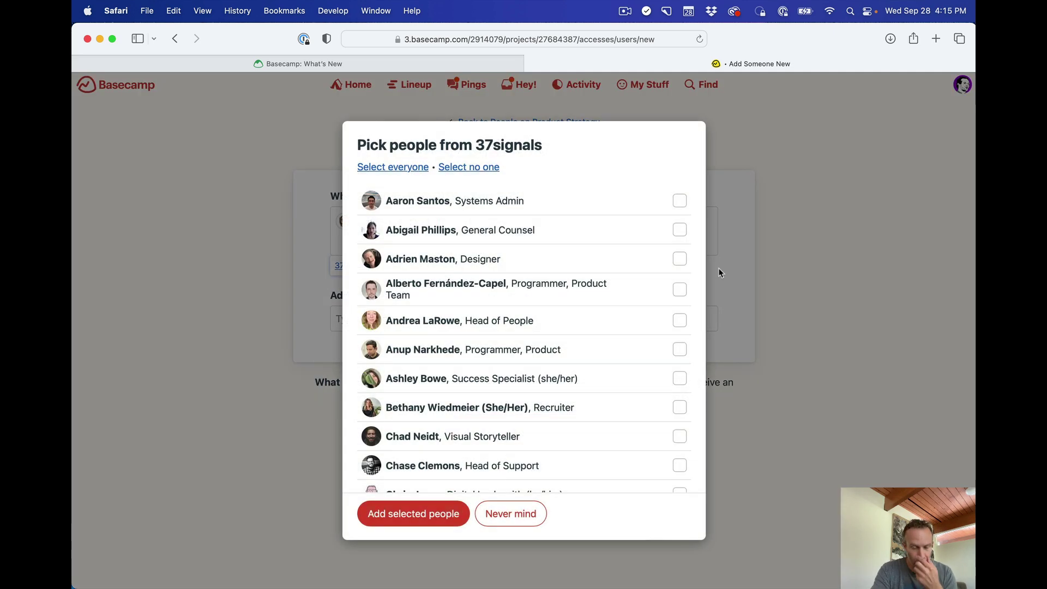
left_click(678, 230)
left_click(680, 259)
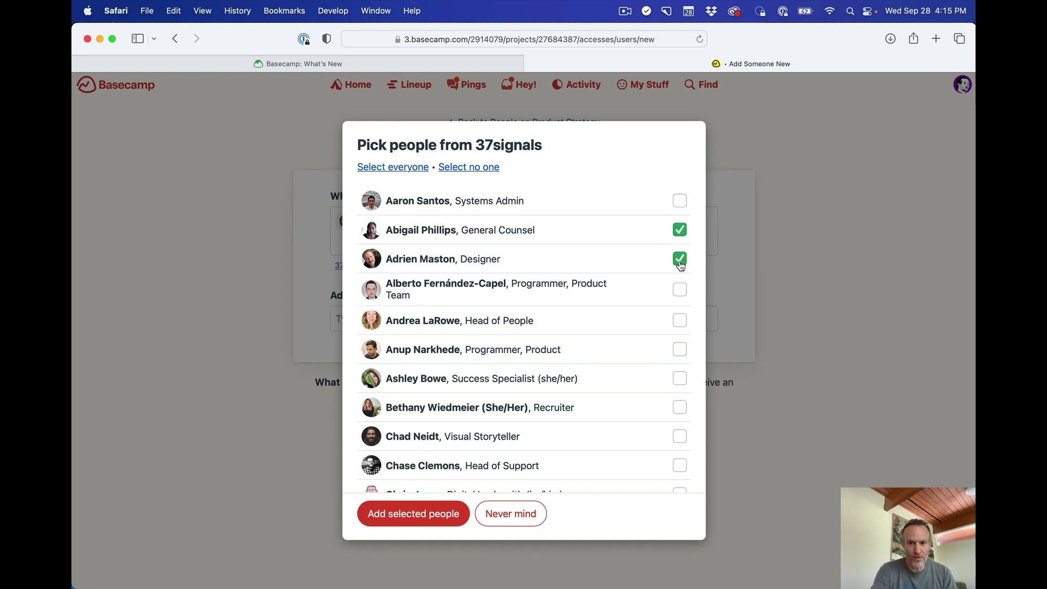
left_click(680, 350)
left_click(680, 378)
left_click(416, 168)
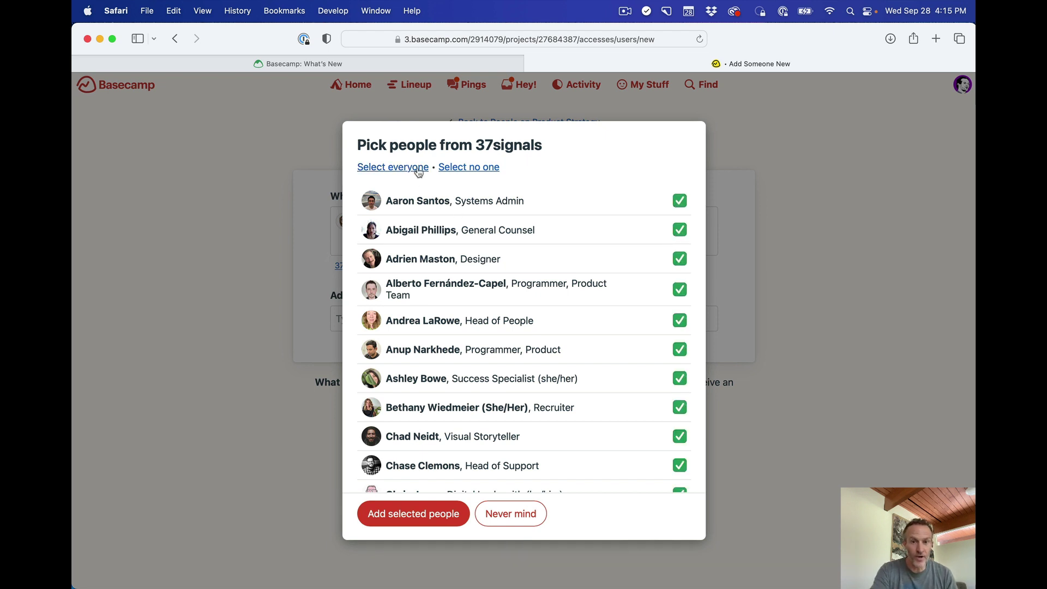
left_click(462, 169)
left_click(502, 513)
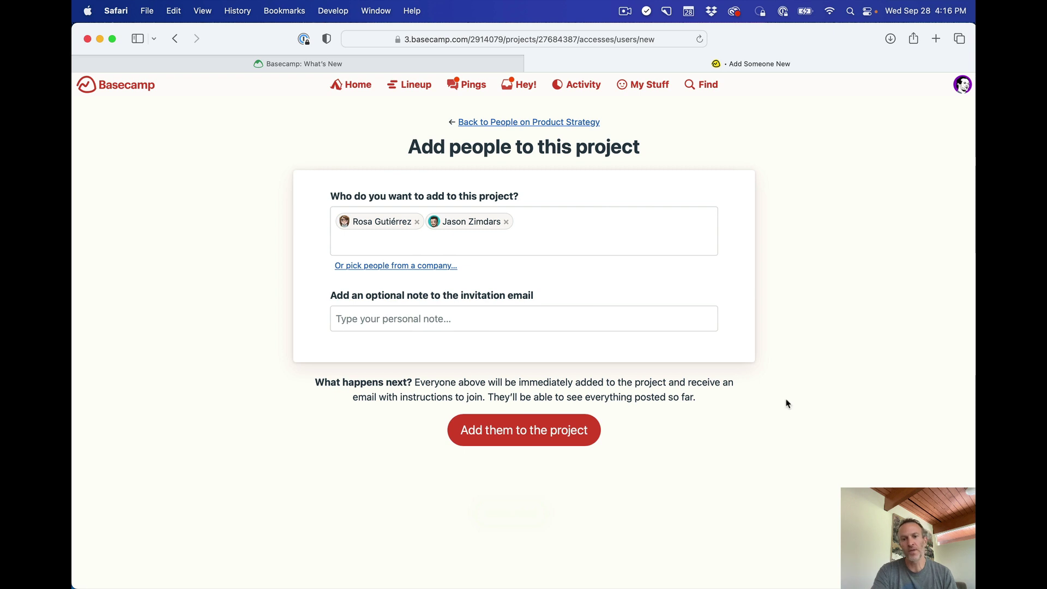
left_click(683, 319)
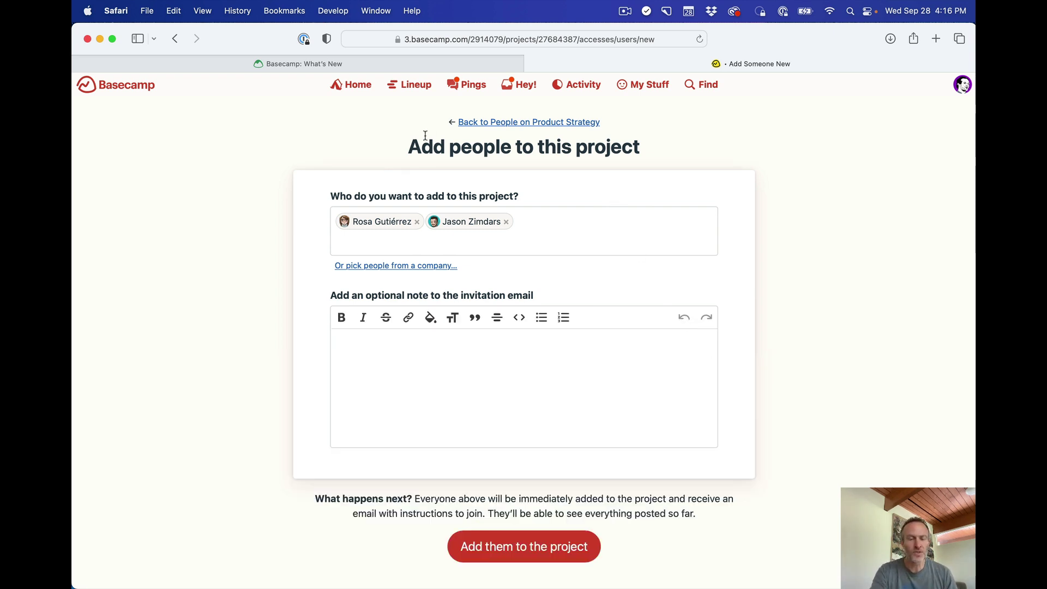
Read the What's New cloud-file links section (Figma, Airtable), then return Home and open My Stuff.
left_click(360, 87)
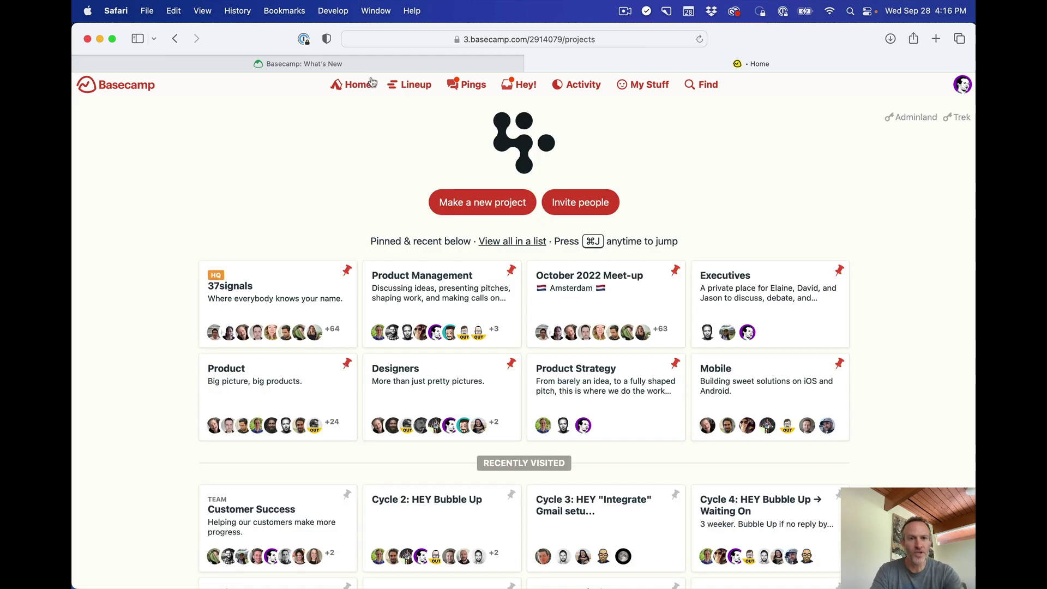
left_click(404, 64)
scroll(720, 254, "down", 10)
scroll(720, 254, "down", 3)
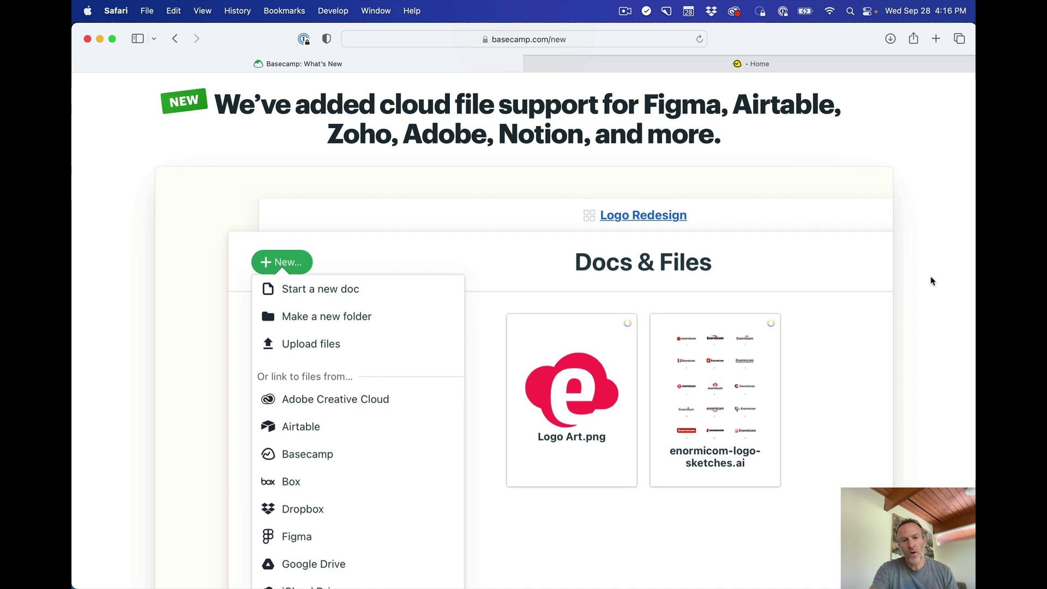
scroll(931, 281, "down", 6)
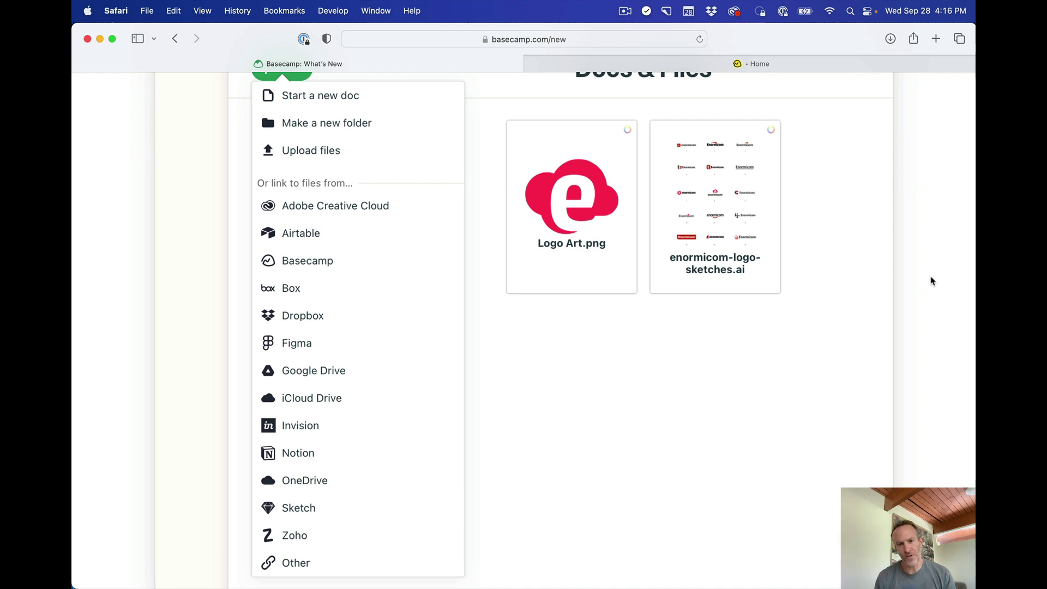
scroll(931, 281, "up", 3)
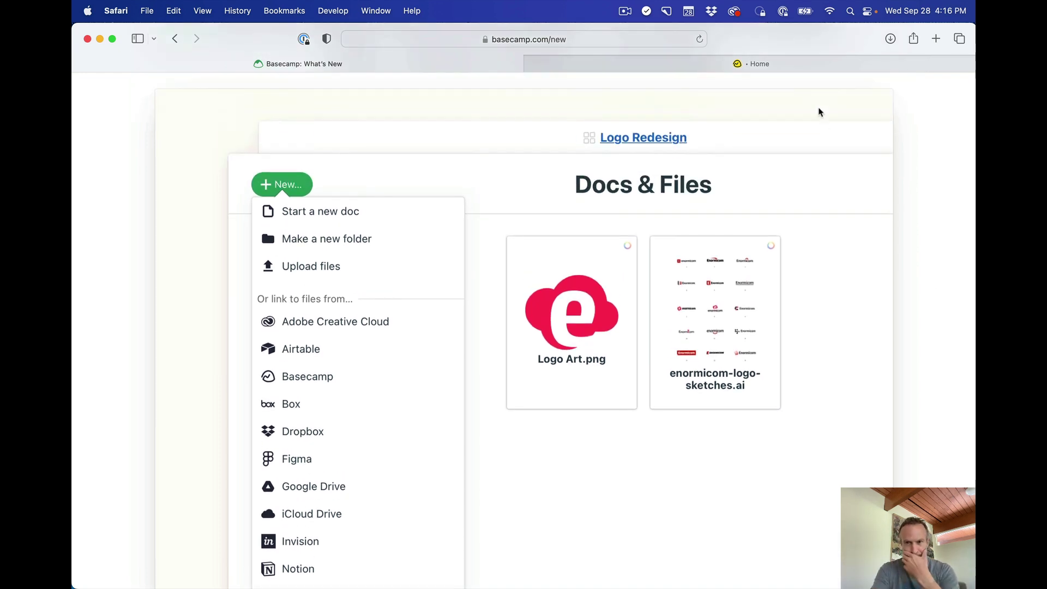
left_click(794, 70)
left_click(662, 87)
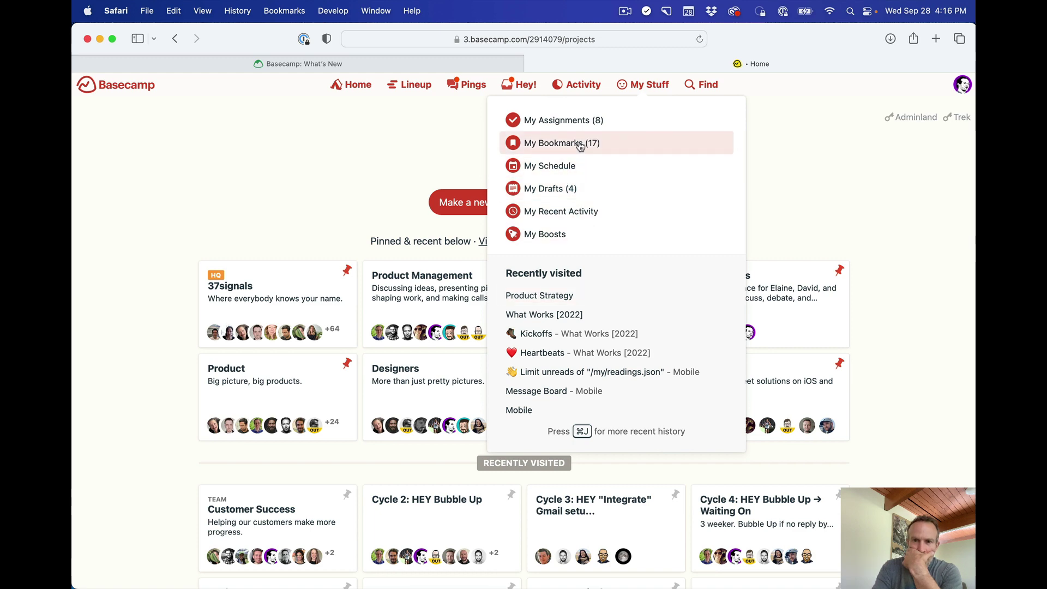
Open the bookmarked Ad Creatives folder from My Bookmarks.
left_click(562, 144)
scroll(818, 220, "down", 6)
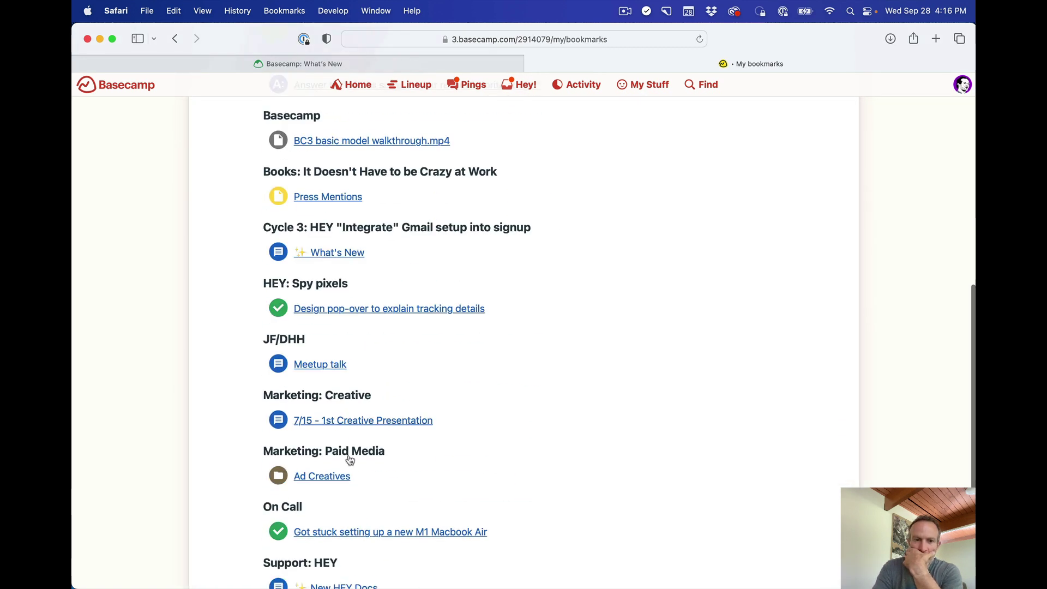
left_click(323, 476)
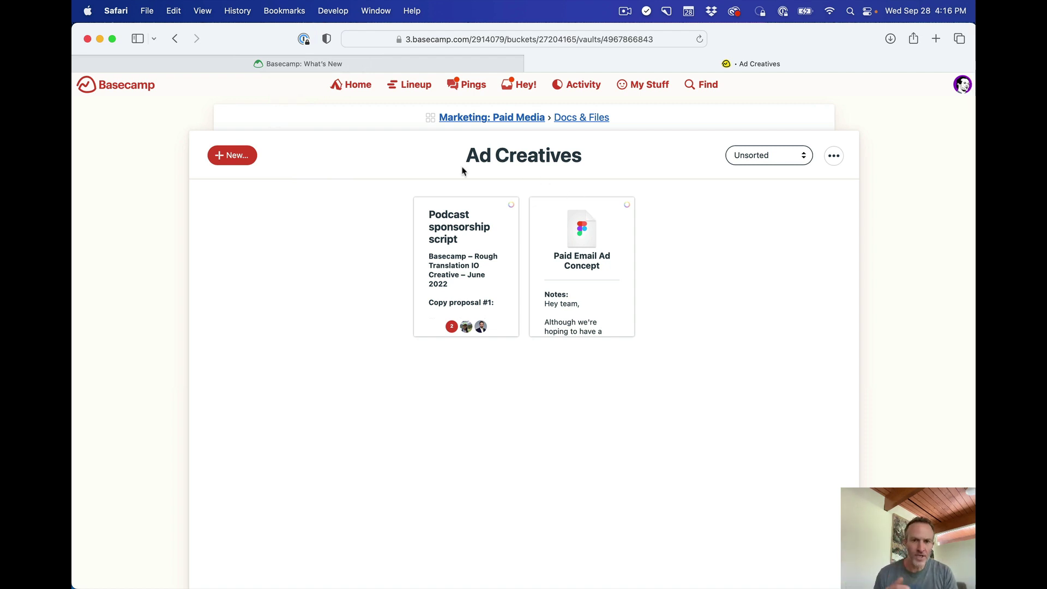
Review the Figma-linked Paid Email Ad Concept file, then go back to the folder.
left_click(608, 295)
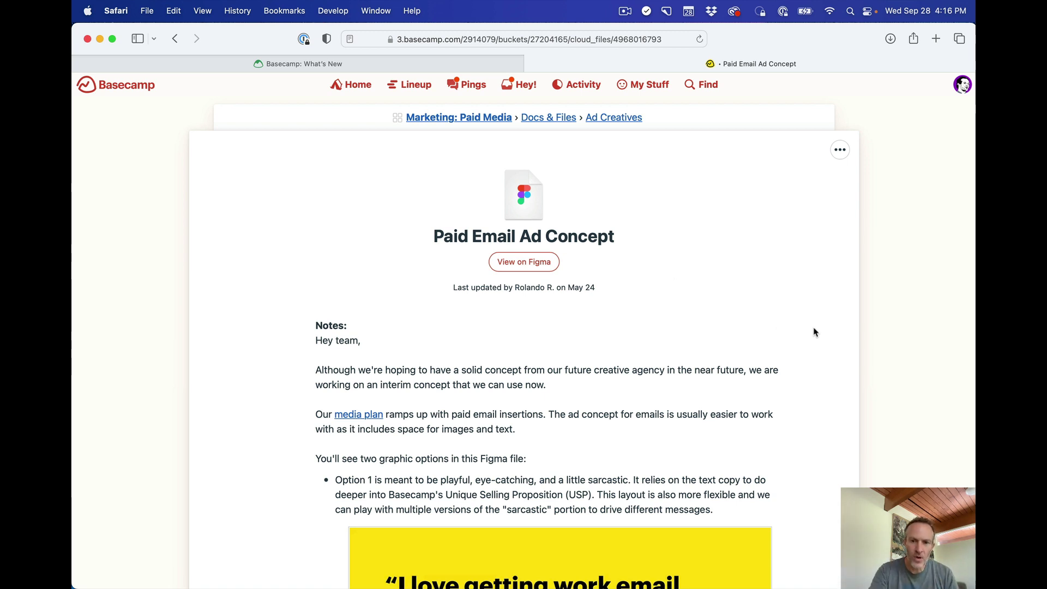
scroll(815, 332, "down", 10)
scroll(815, 332, "down", 20)
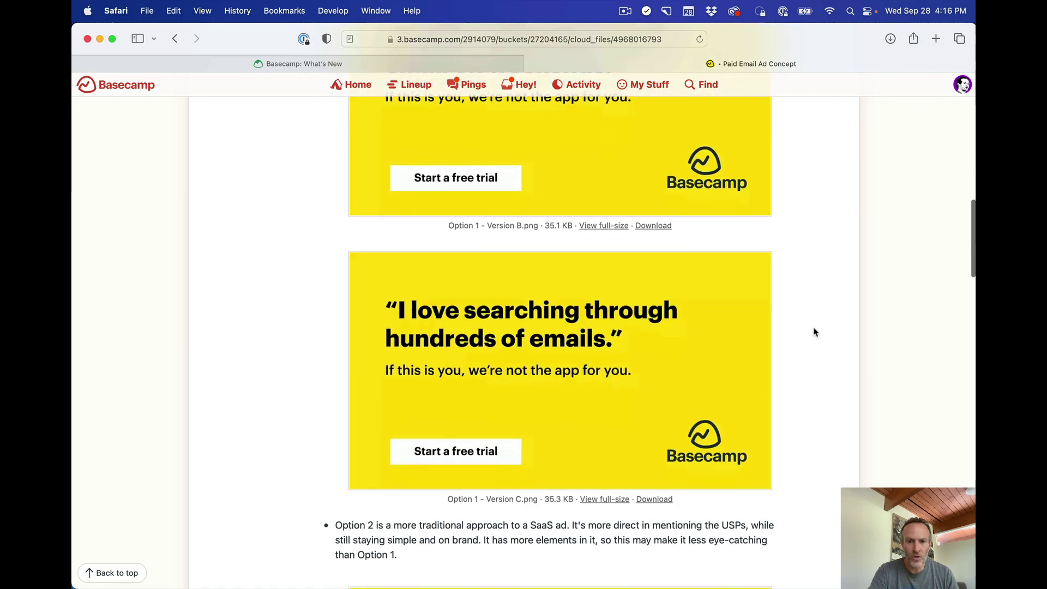
scroll(815, 332, "down", 8)
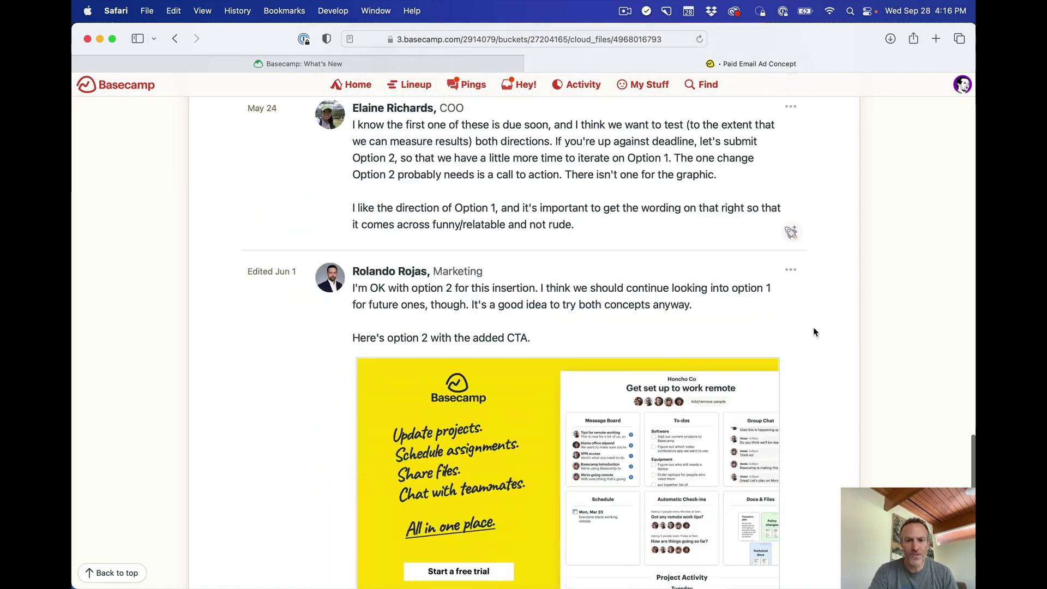
key("super+Up")
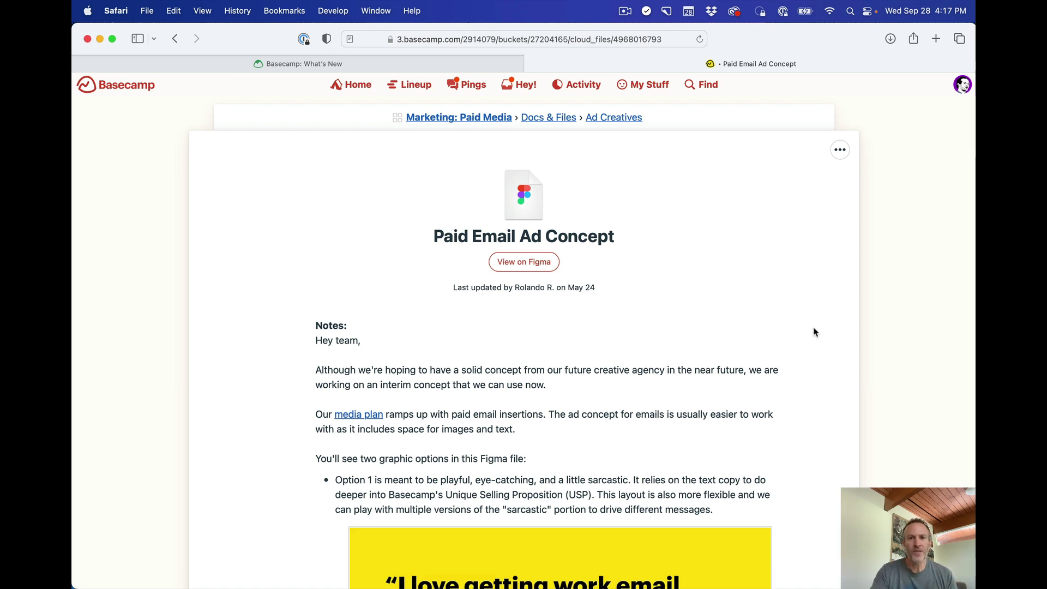
key("super+bracketleft")
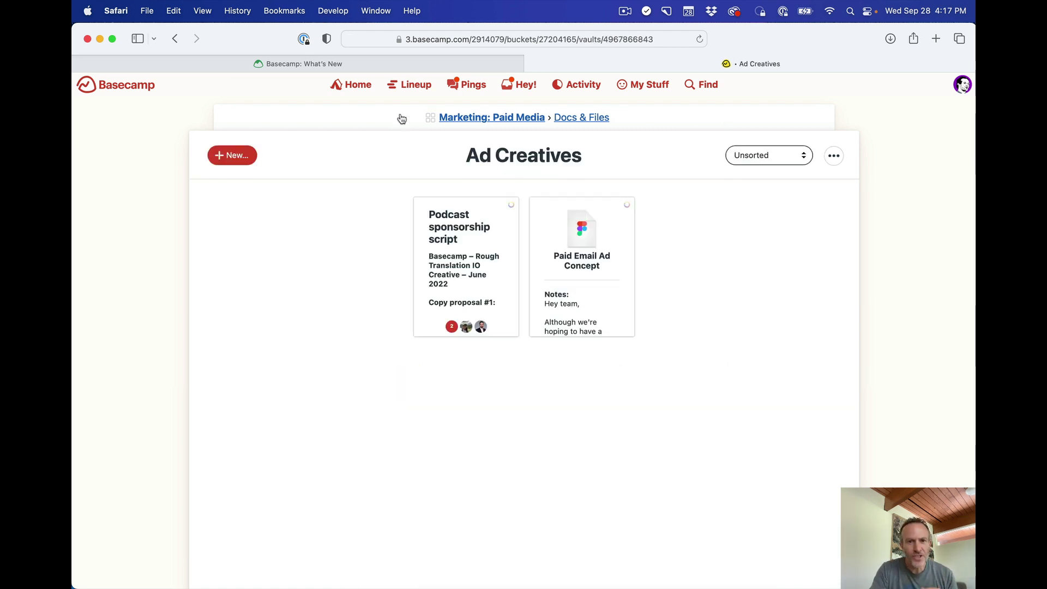
Go back to the projects home, glance at What's New, and return Home.
key("super+bracketleft")
left_click(361, 85)
left_click(491, 65)
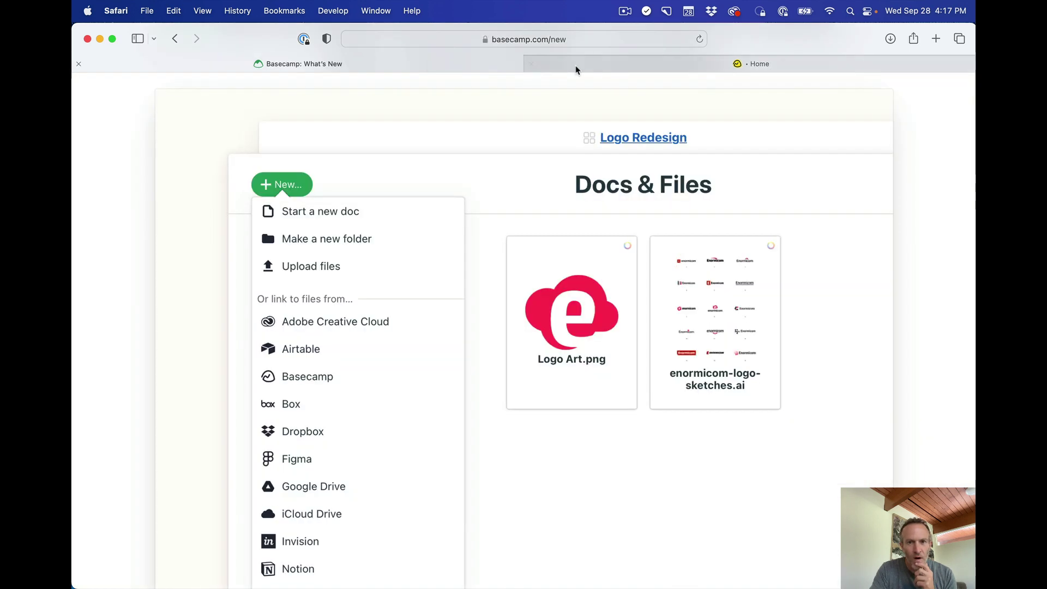
scroll(556, 140, "down", 10)
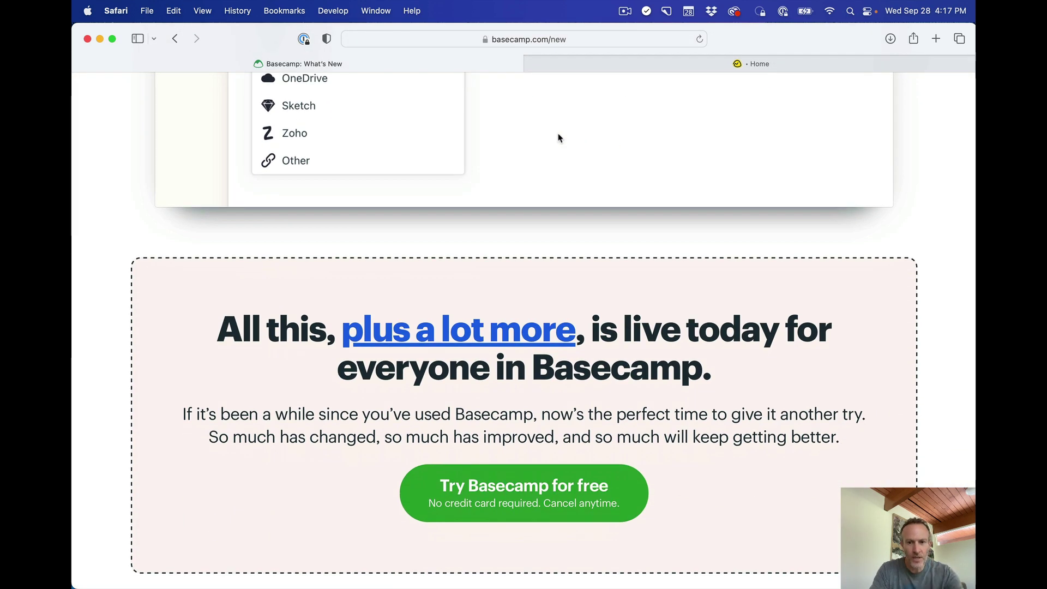
left_click(630, 65)
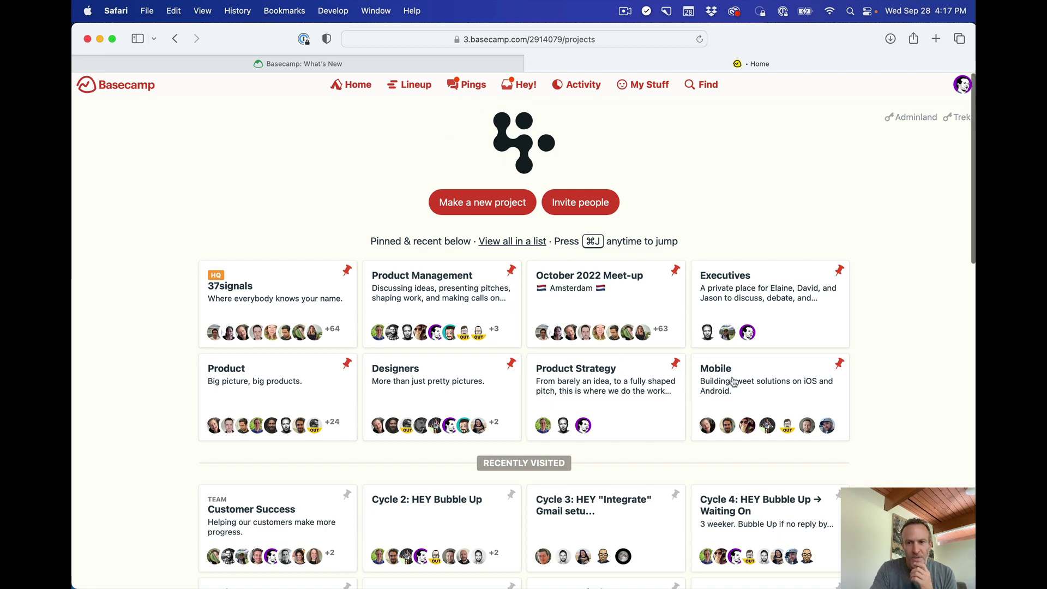
Peek into Designers, then open the Cycle 4: HEY Bubble Up → Waiting On project.
left_click(470, 381)
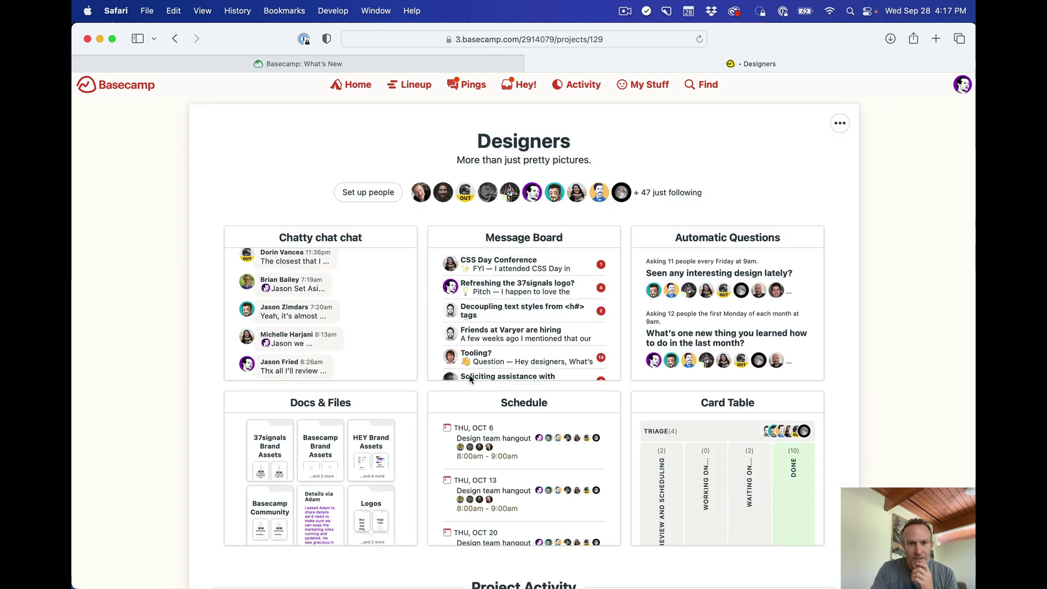
key("super+bracketleft")
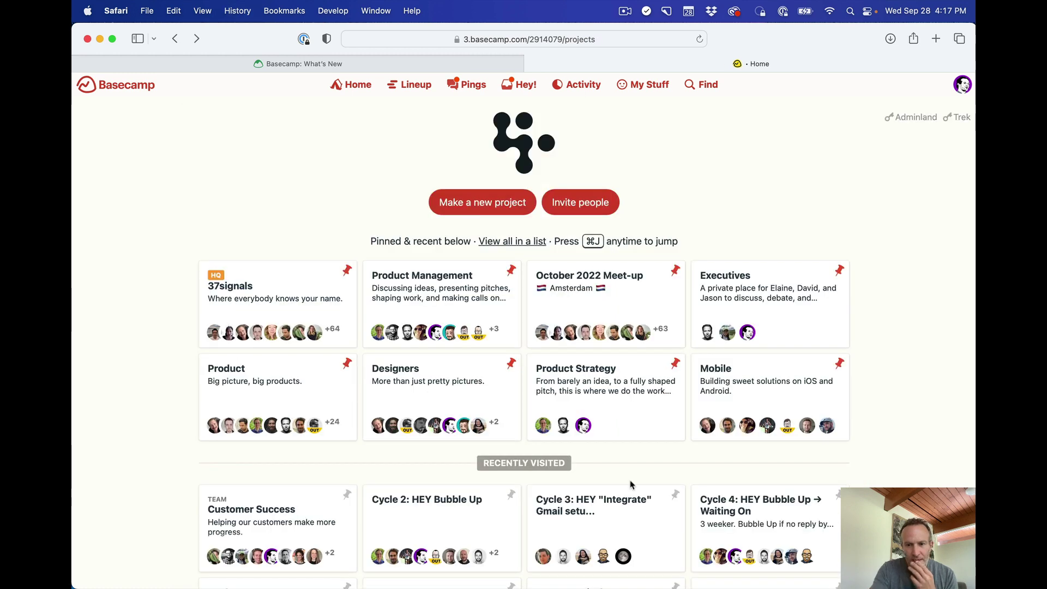
left_click(750, 510)
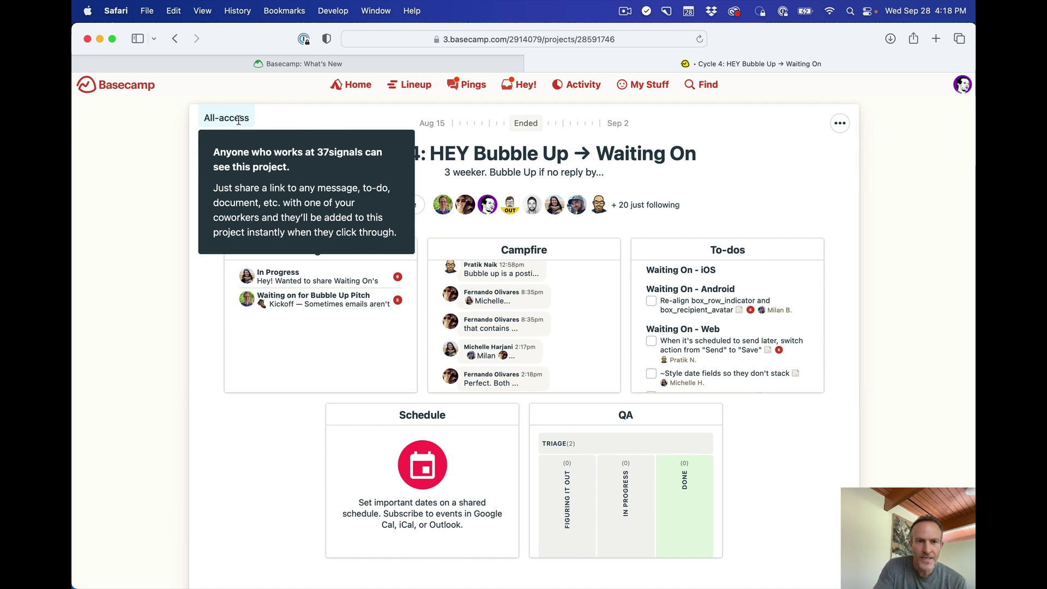
Check Cycle 4's edit details show All-access for 37signals, then go Home without saving.
left_click(840, 123)
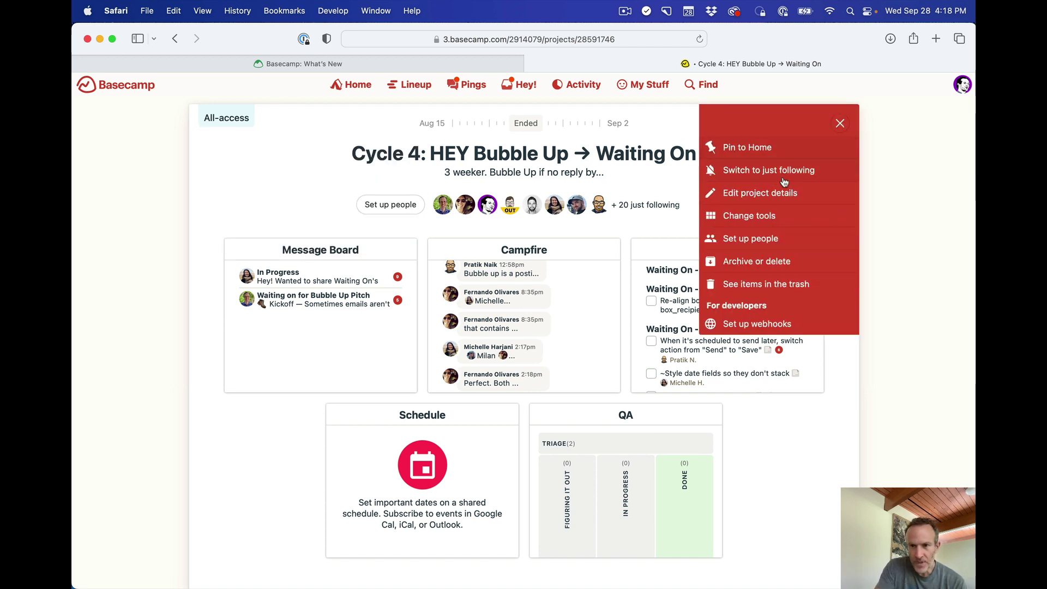
left_click(763, 194)
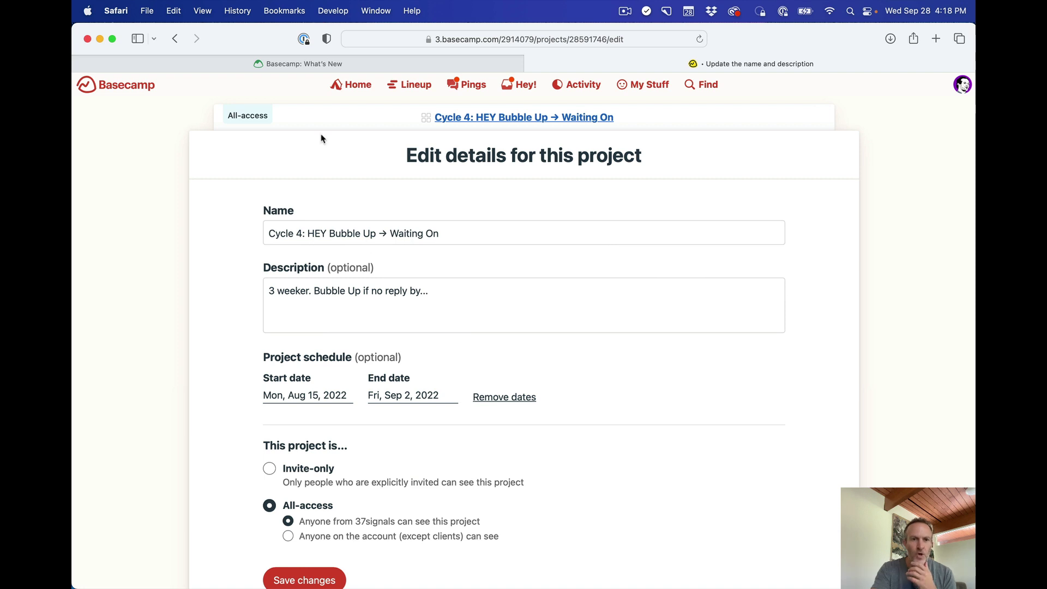
mouse_move(251, 117)
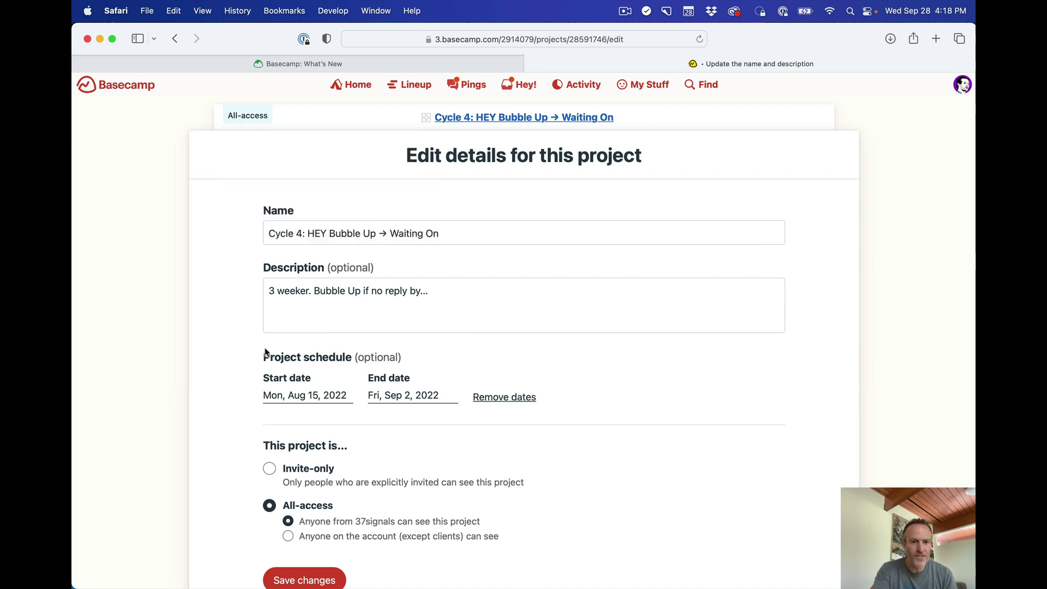
left_click(358, 87)
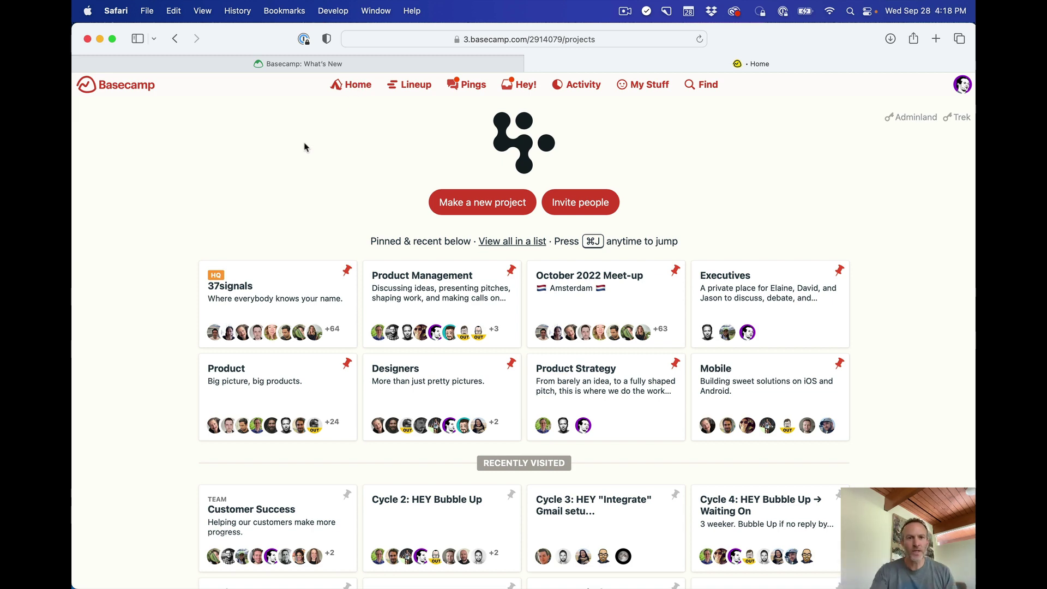
Bring What's New to the front at its 'Basecamp 4 has landed' headline.
left_click(304, 65)
scroll(206, 152, "up", 5)
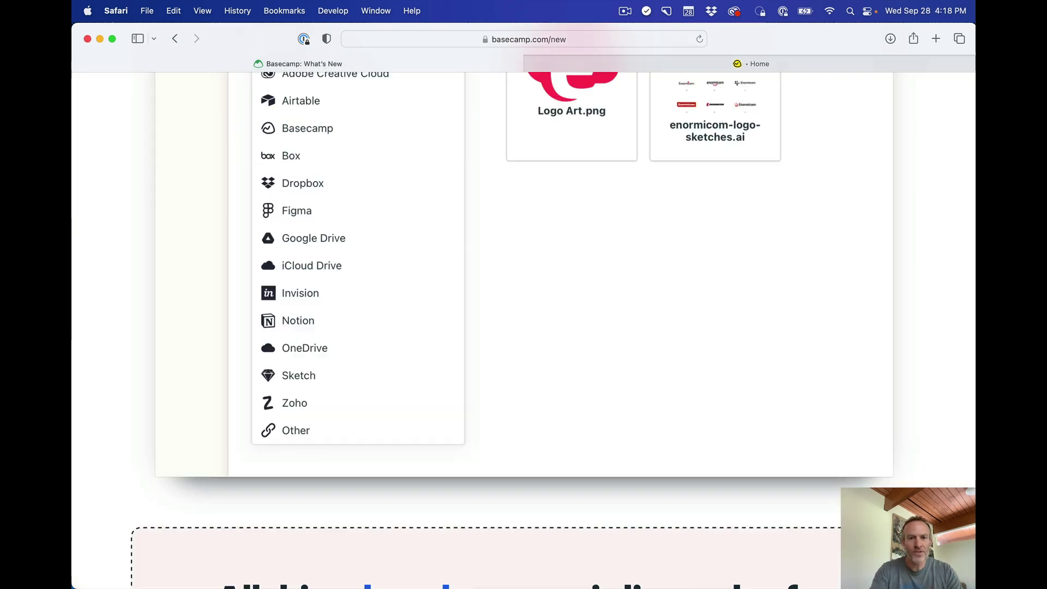
scroll(523, 295, "up", 15)
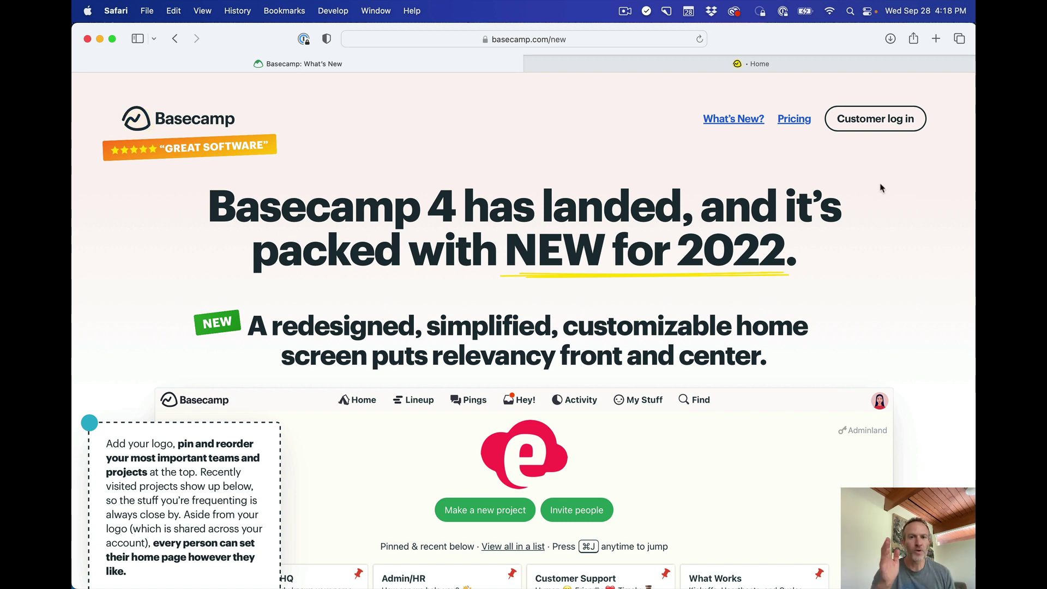